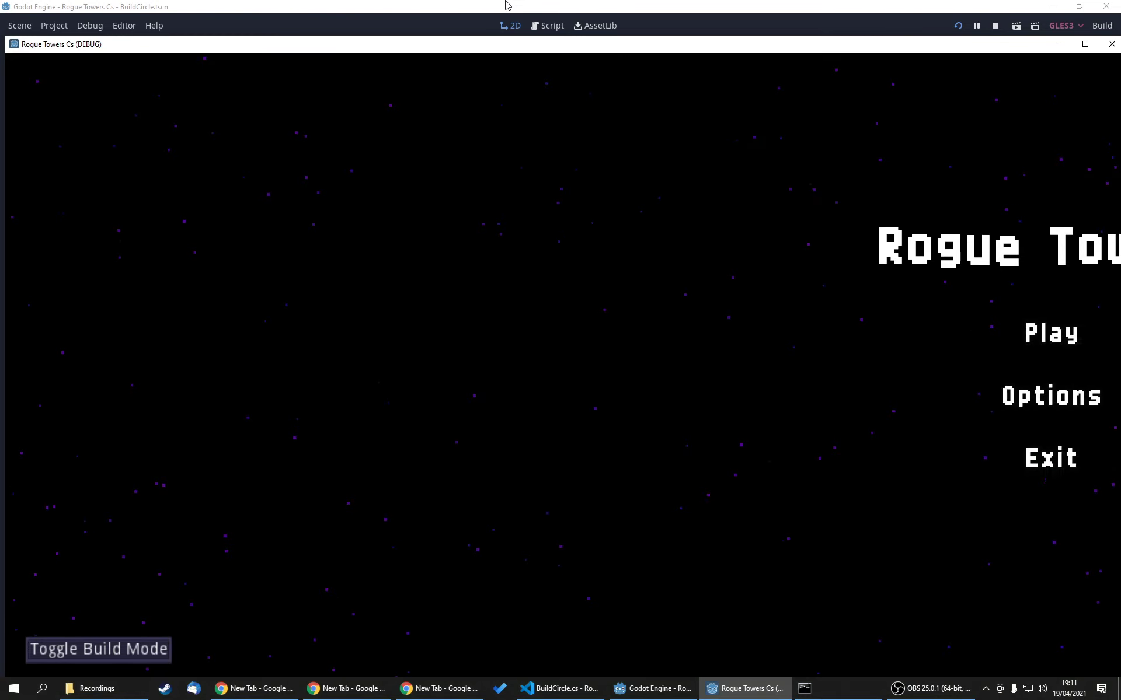
Step: Switch from the running game to the Godot editor and inspect the properties of the remote build circles, viewport camera and ViewportRender sprite
left_click(564, 334)
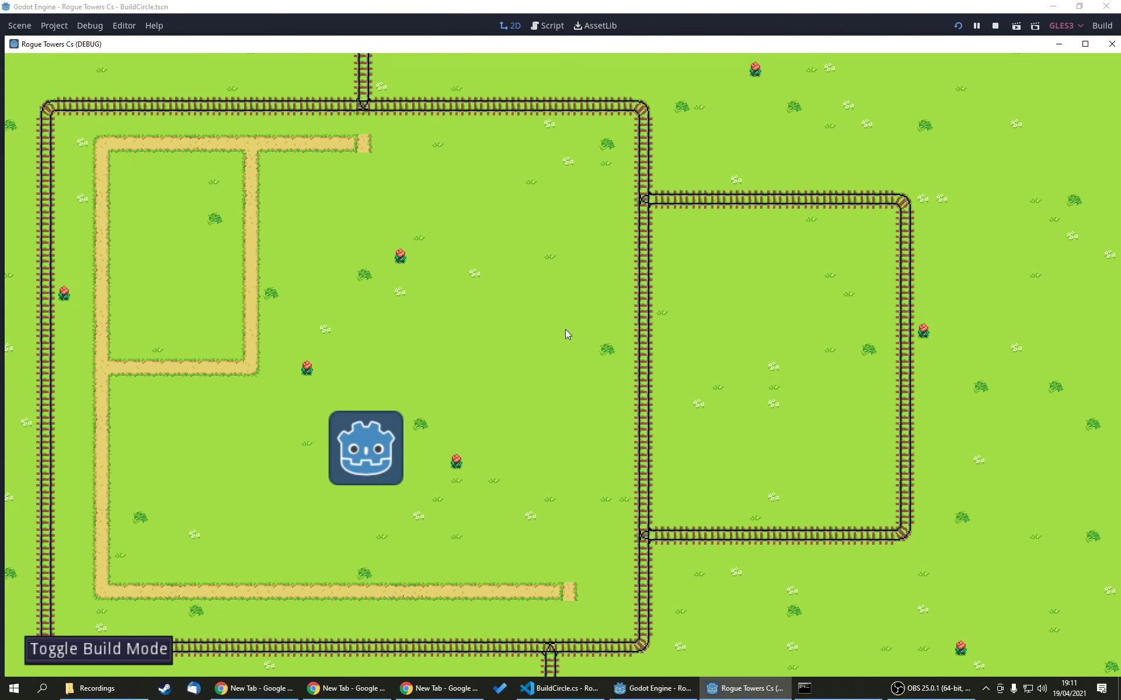
left_click(508, 6)
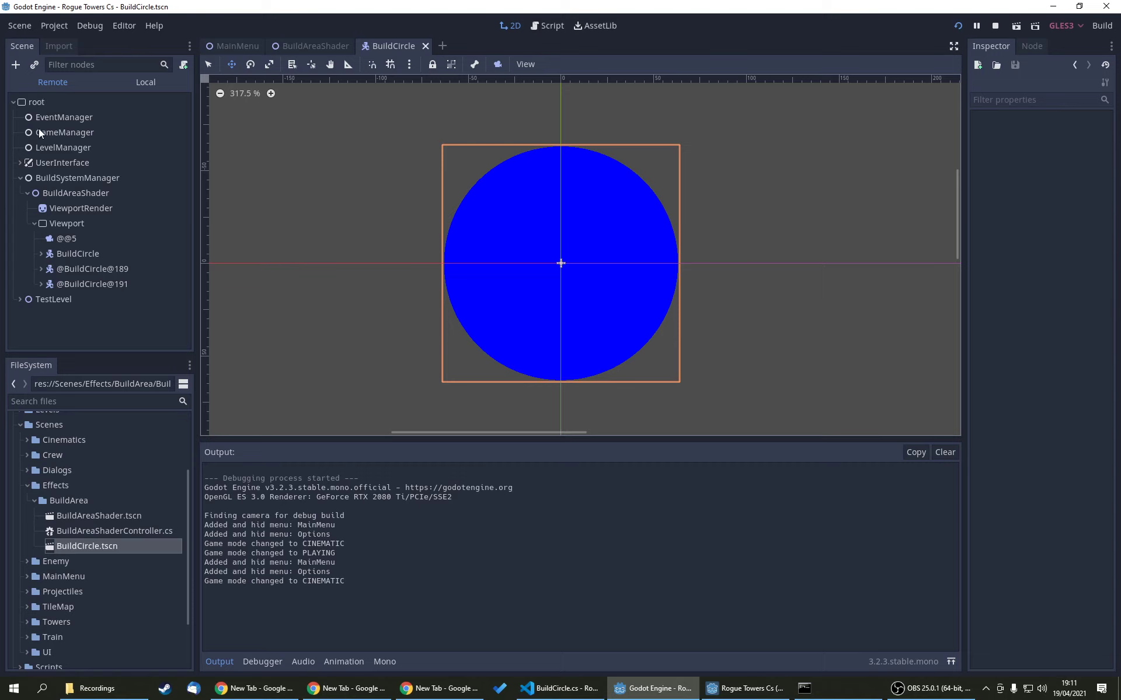
left_click(83, 209)
left_click(65, 225)
left_click(100, 253)
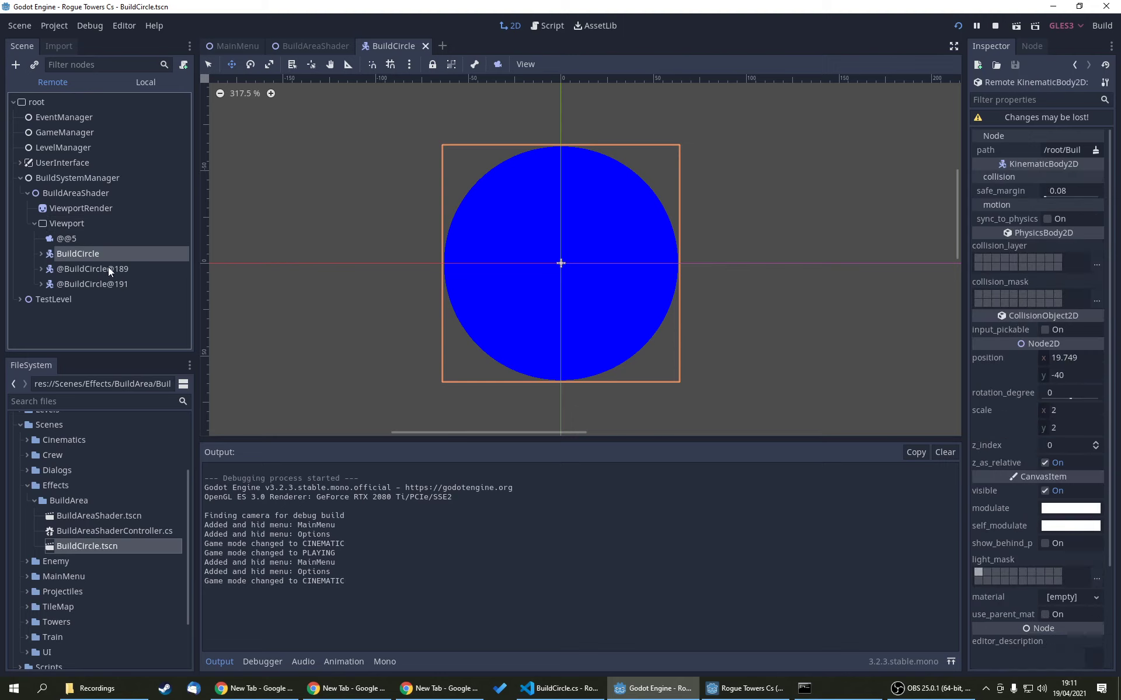
left_click(108, 269)
left_click(114, 284)
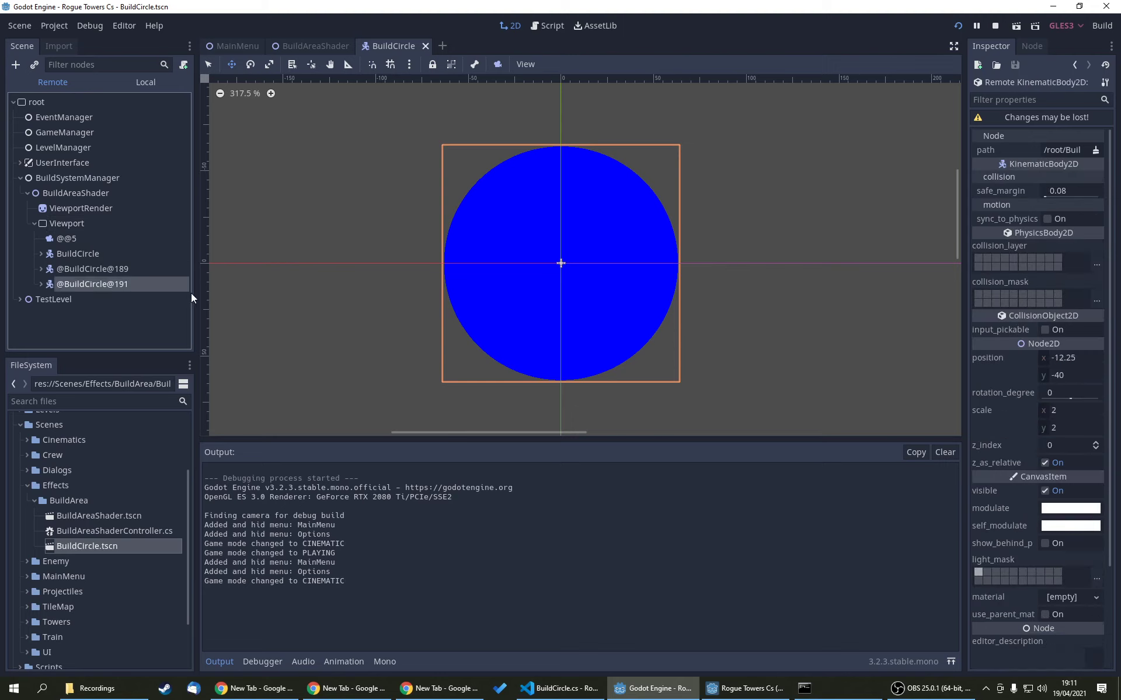
scroll(1041, 506, "down", 3)
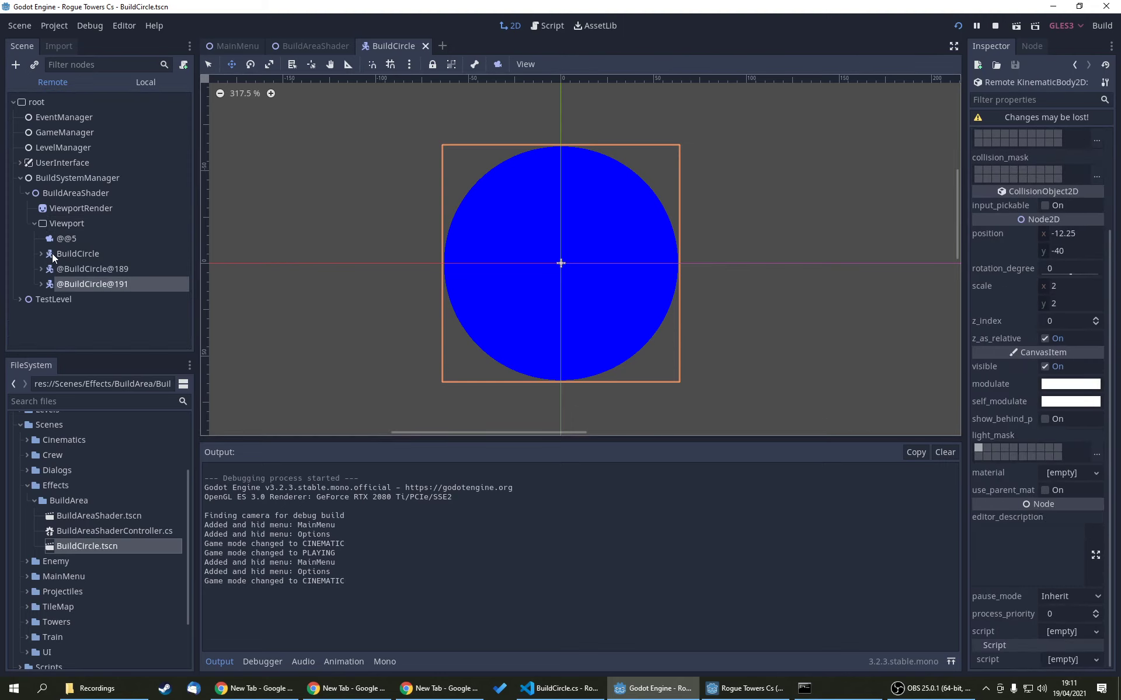
left_click(59, 241)
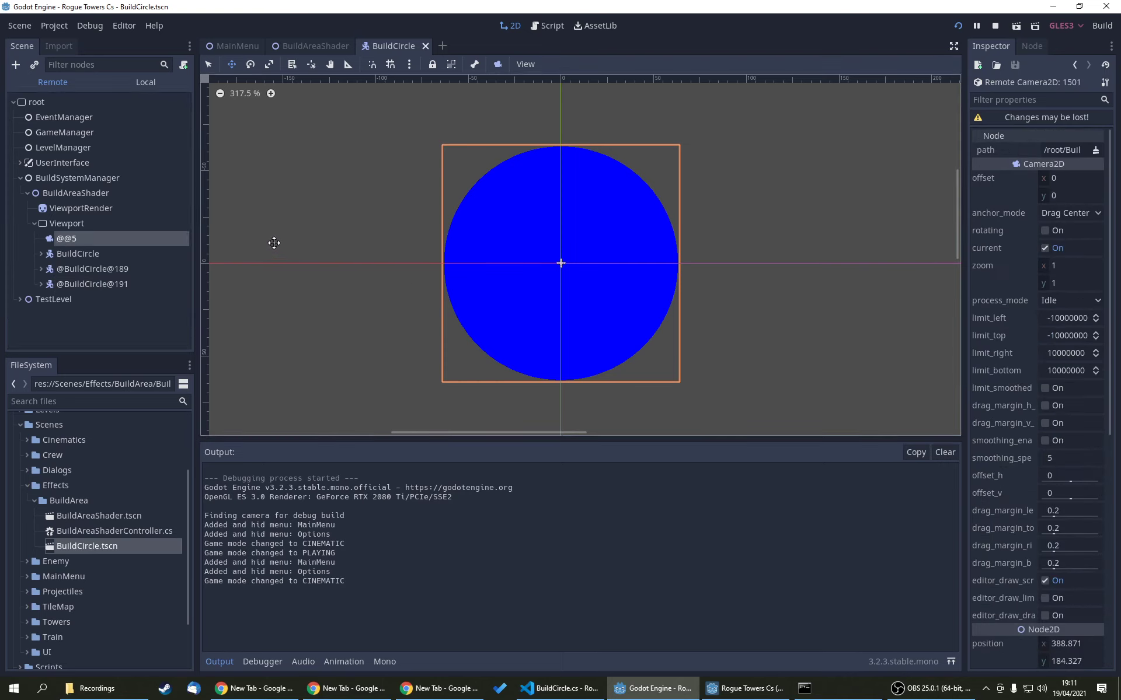
left_click(78, 208)
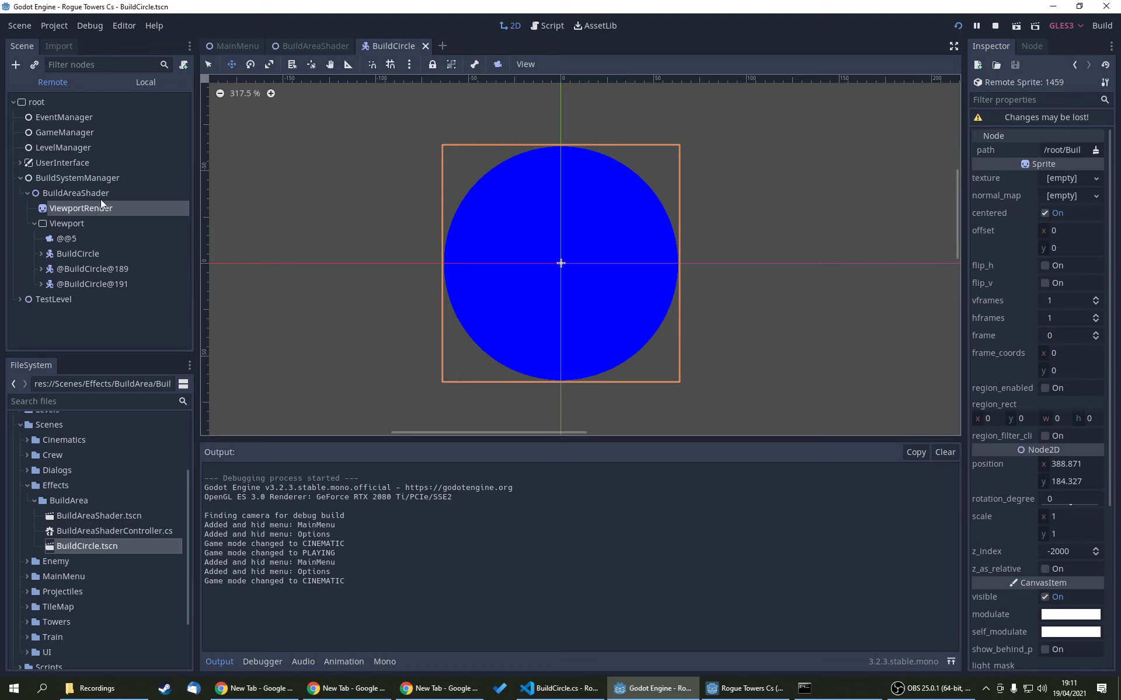
Step: Switch to Visual Studio Code and open BuildAreaShaderController.cs from Scenes/Effects/BuildArea
left_click(563, 689)
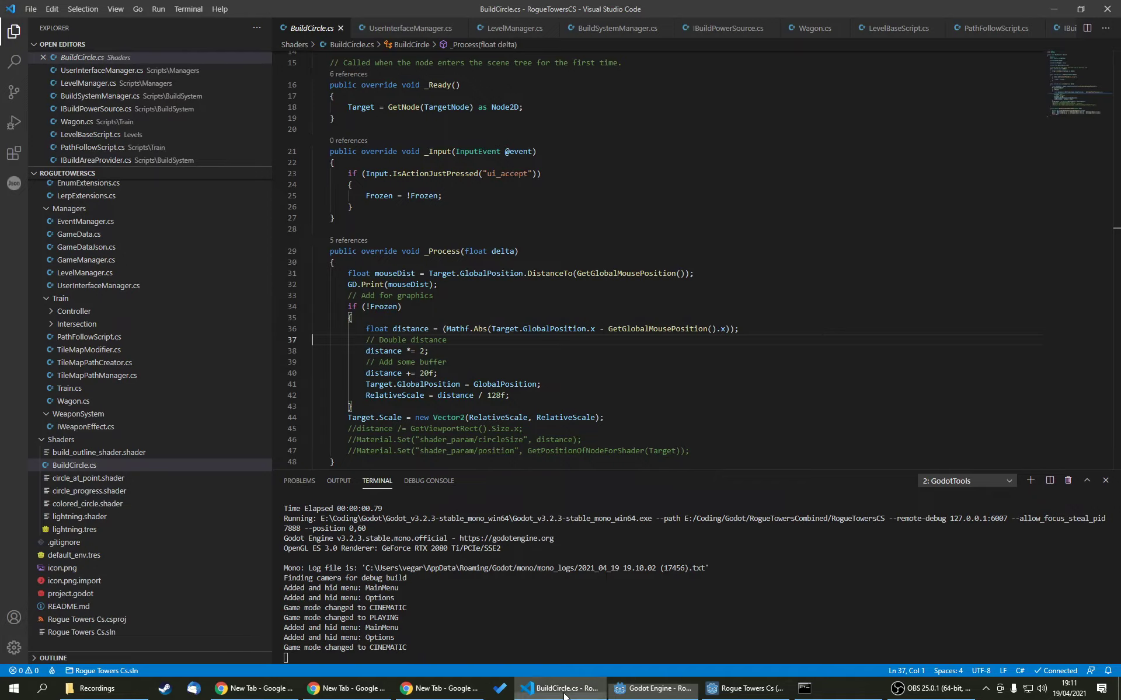
left_click(617, 28)
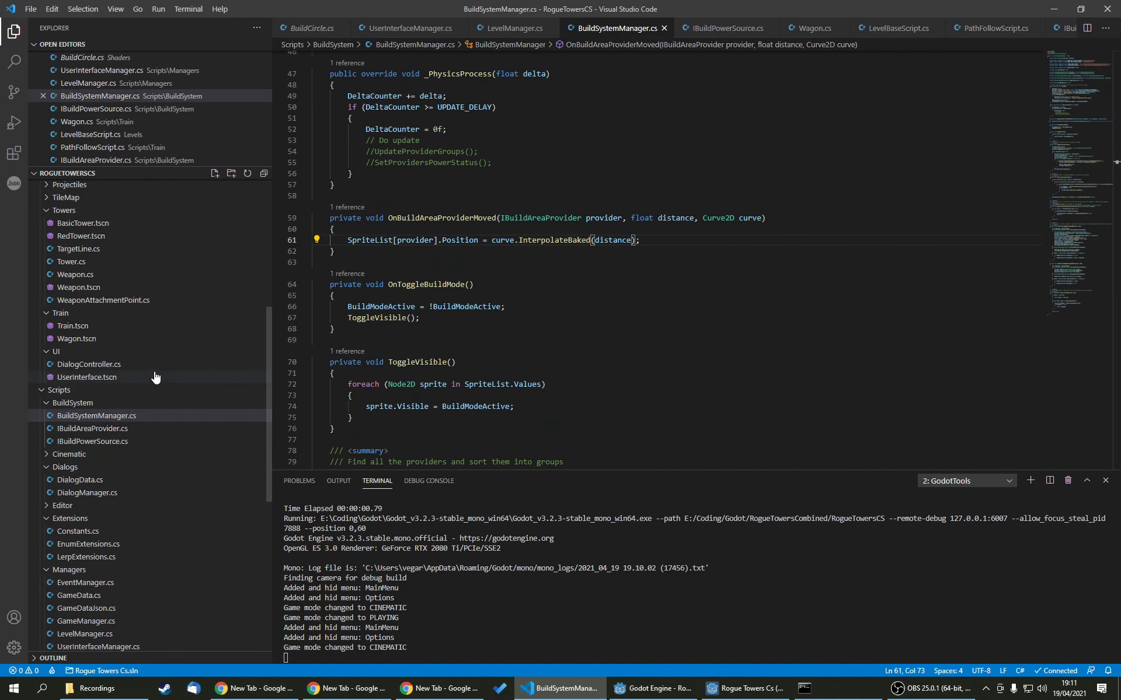
scroll(131, 341, "up", 5)
double_click(134, 417)
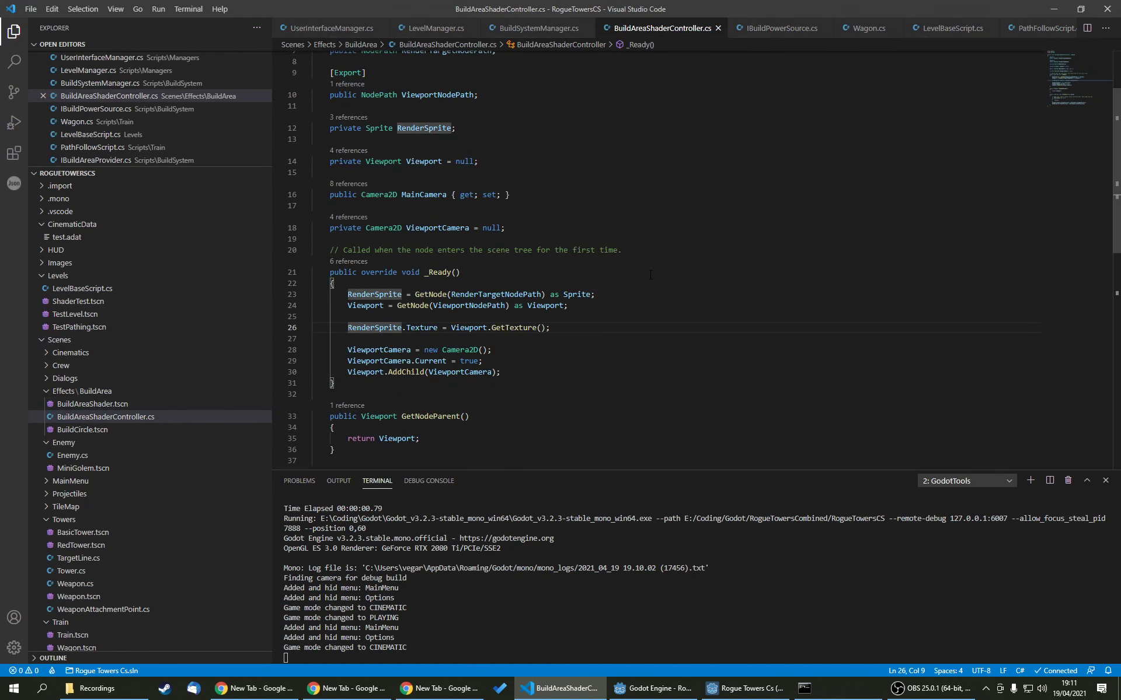
Step: Review the _Process lines that assign the main camera's global position to ViewportCamera and RenderSprite
scroll(648, 289, "down", 3)
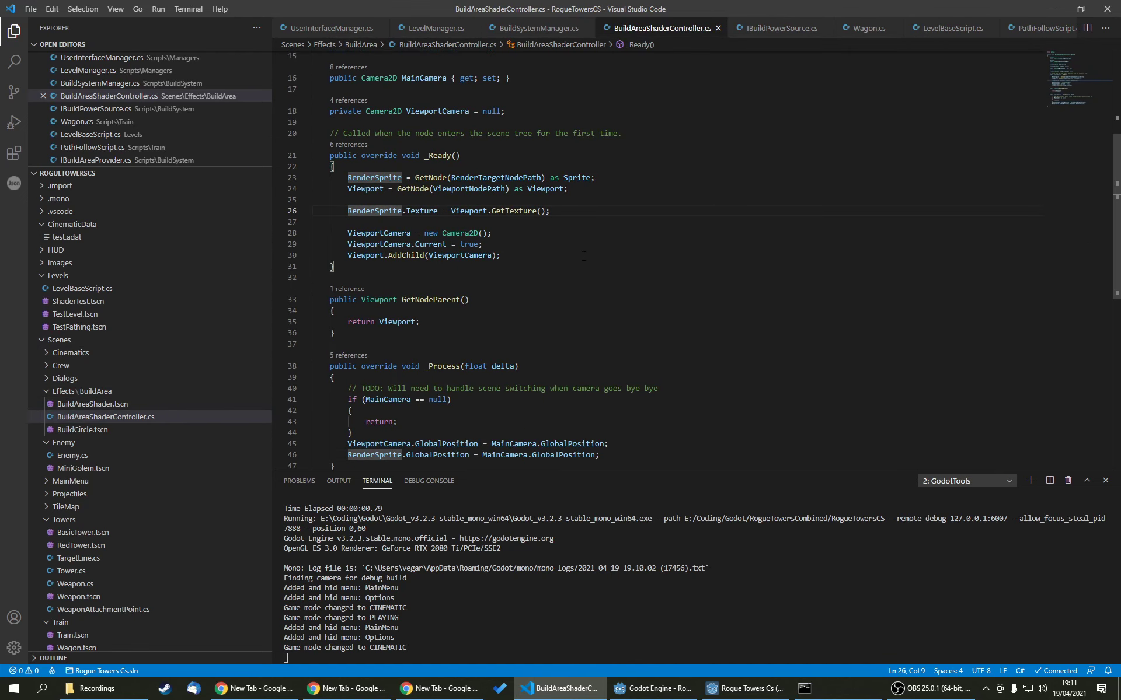
scroll(584, 256, "down", 2)
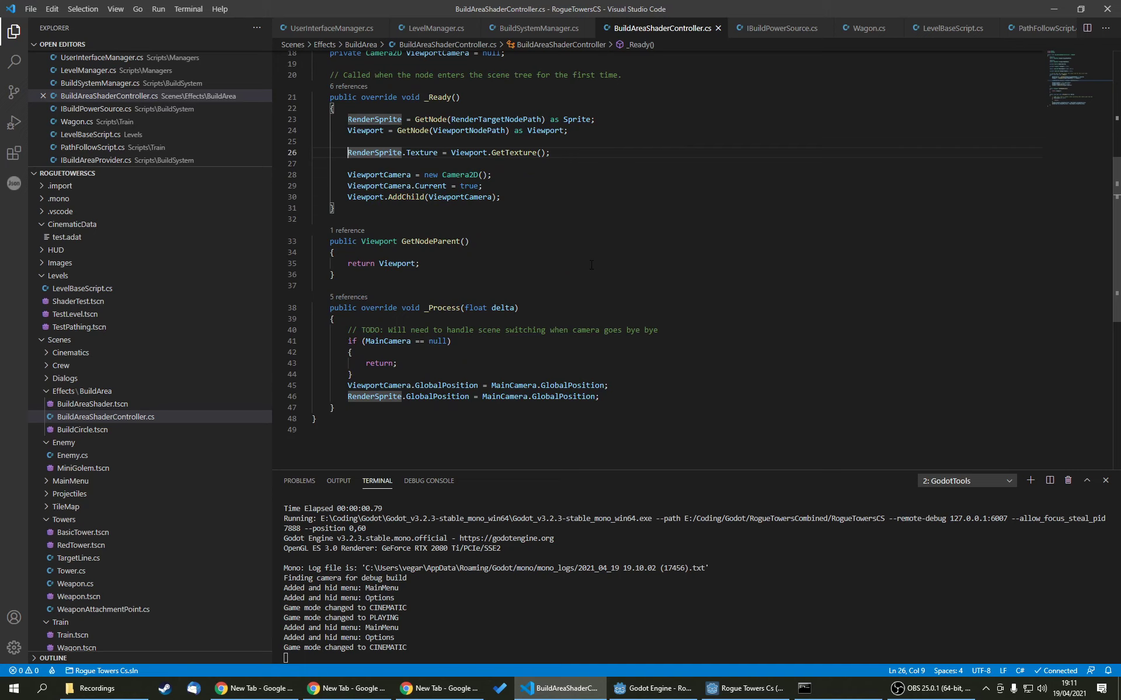
left_click(367, 376)
left_click(511, 385)
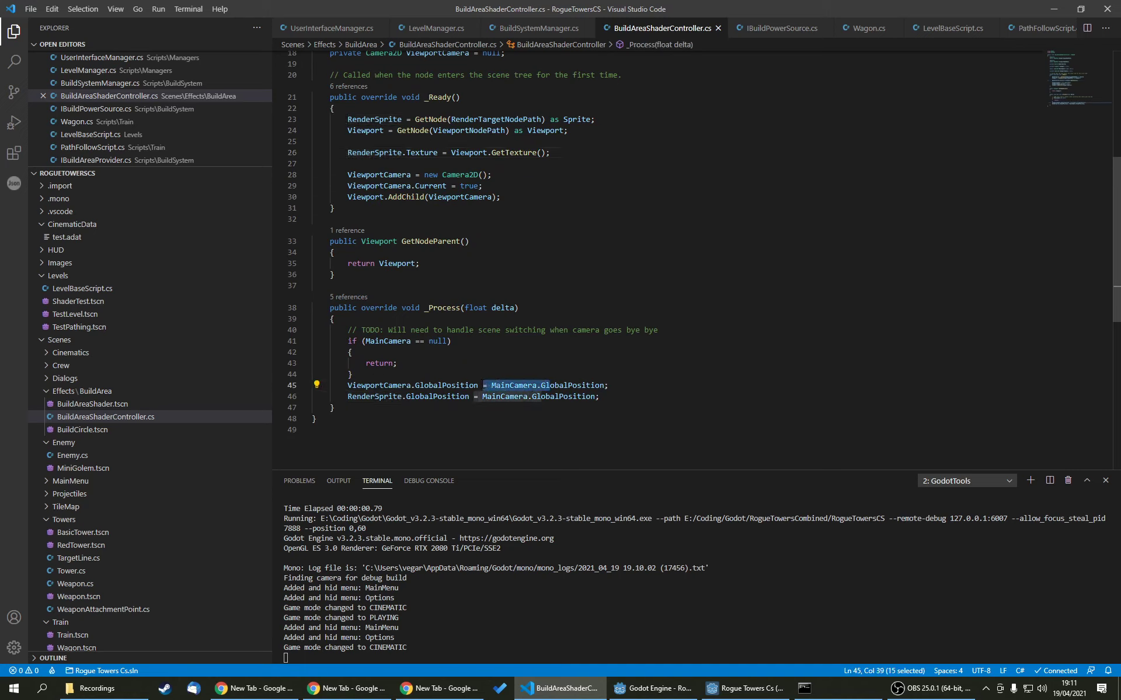
left_click_drag(477, 385, 502, 397)
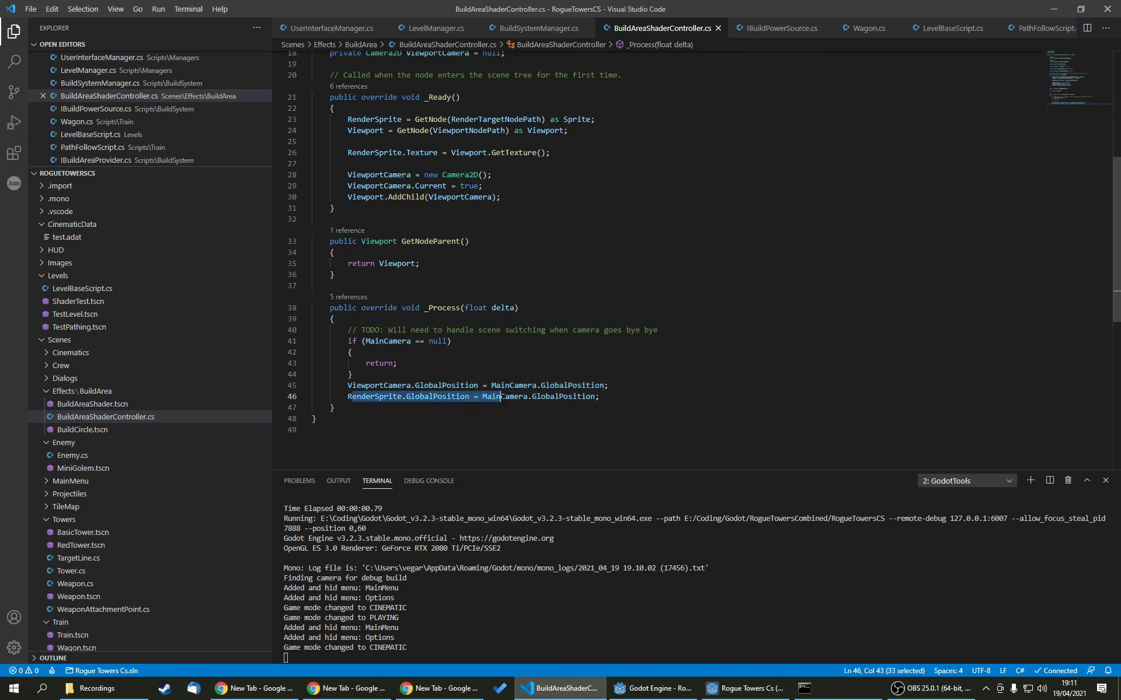
left_click_drag(502, 397, 569, 398)
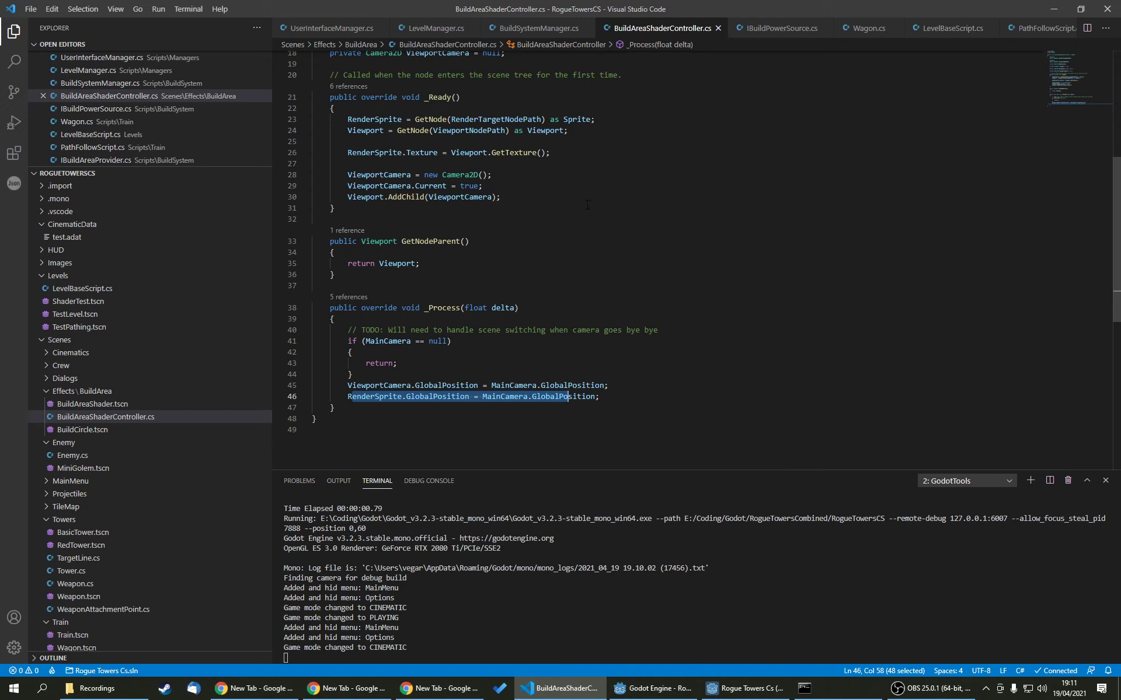
Step: Examine both sides of the RenderSprite.Texture assignment in _Ready, check the ViewportRender node in Godot, and return to the script
left_click_drag(348, 152, 538, 152)
left_click(569, 150)
key("ctrl+shift+Left")
key("ctrl+shift+Left")
key("ctrl+shift+Left")
key("ctrl+shift+Left")
key("ctrl+shift+Left")
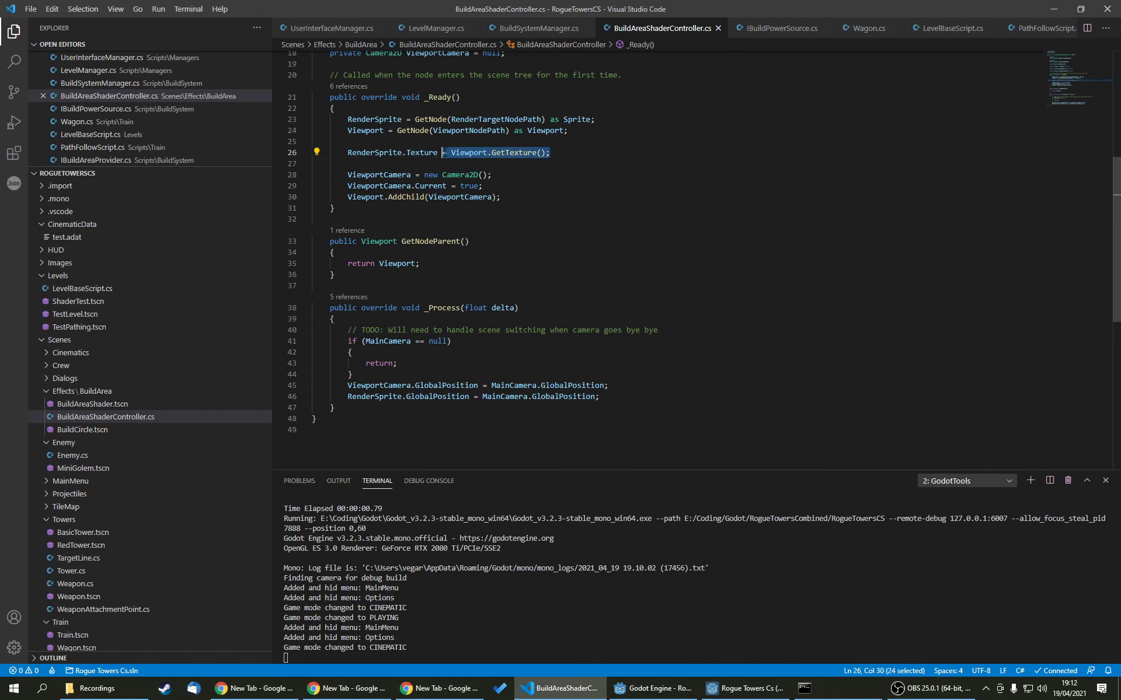
key("Left")
key("shift+Home")
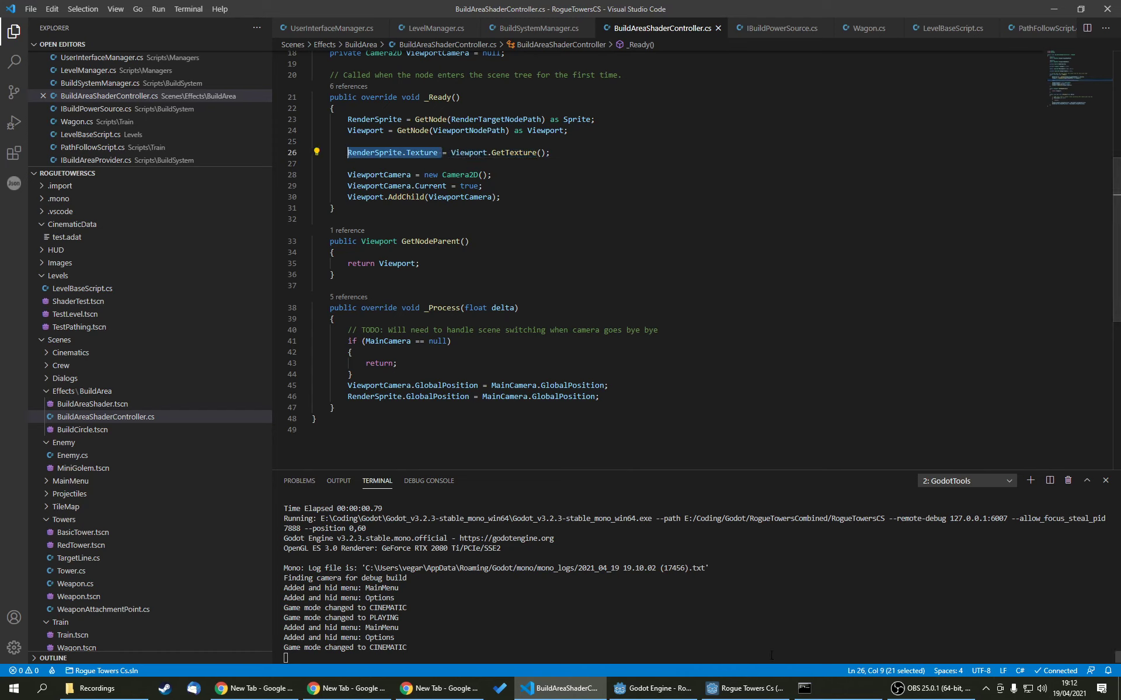
key("alt+Tab")
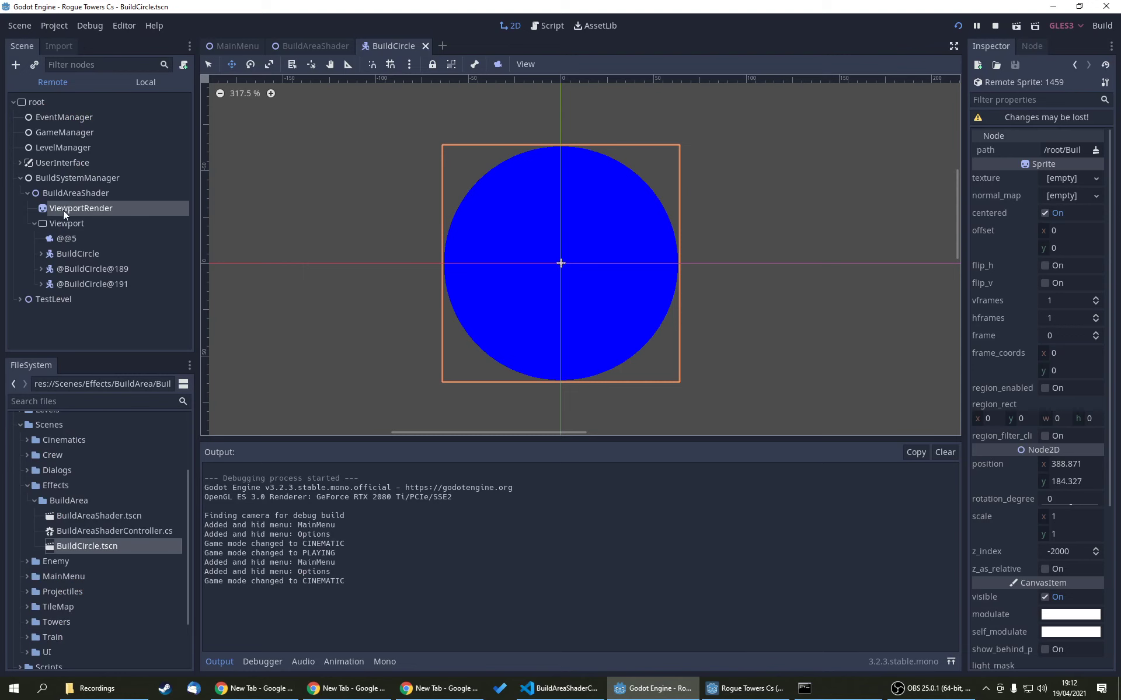
left_click(559, 688)
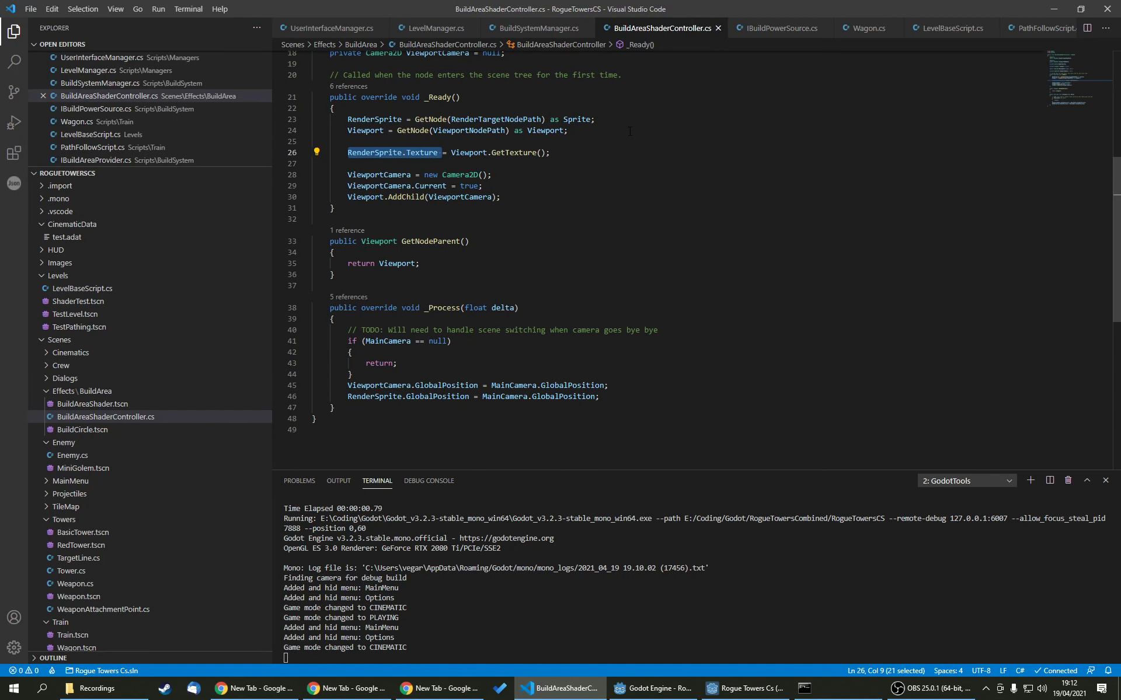
Step: Above the RenderSprite.Texture assignment in _Ready, add the line "ViewportTexture tex = new ViewportTexture();" with blank space after it
key("Left")
key("ctrl+shift+Return")
key("ctrl+shift+Return")
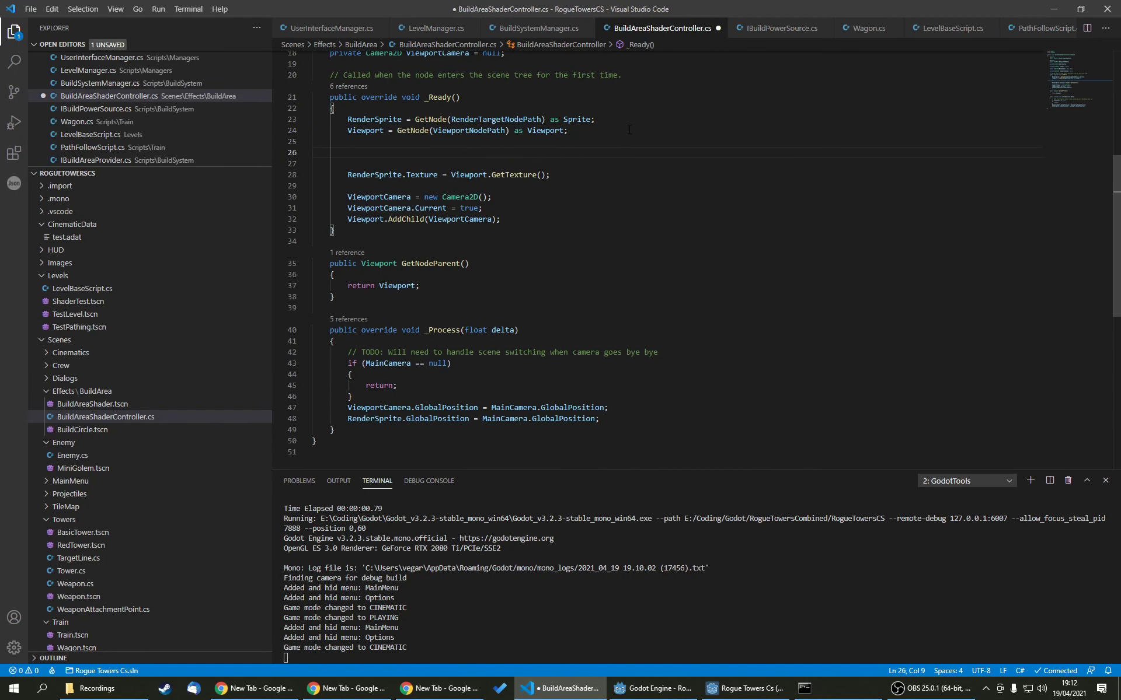
type("Viewport")
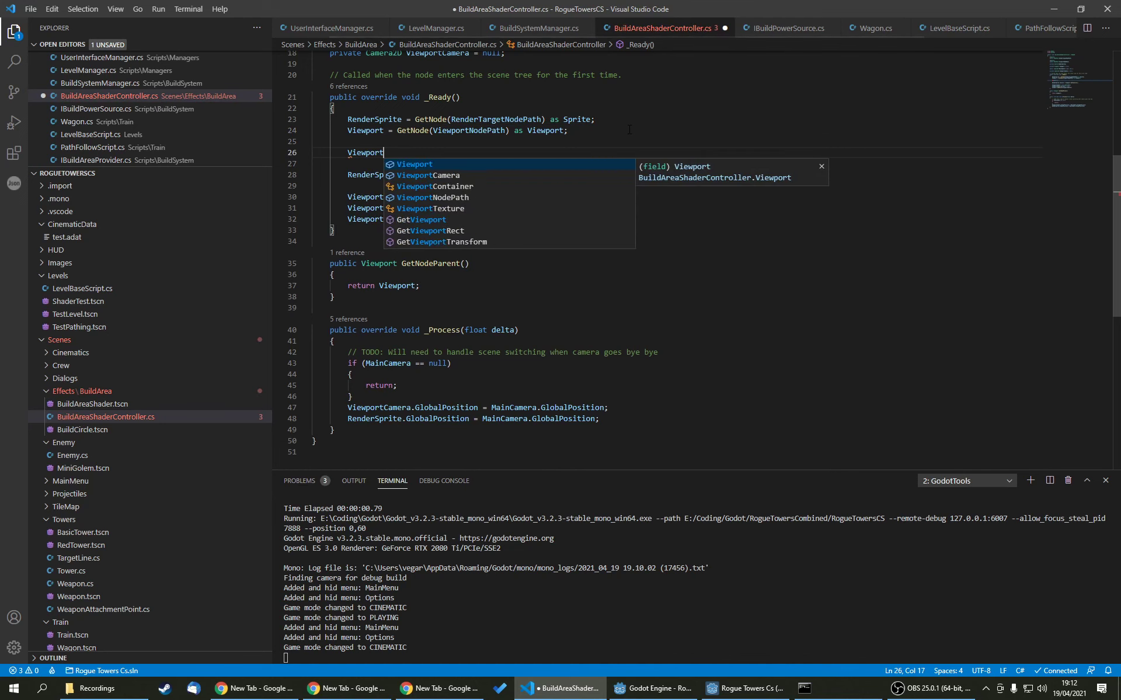
type("Texture tex")
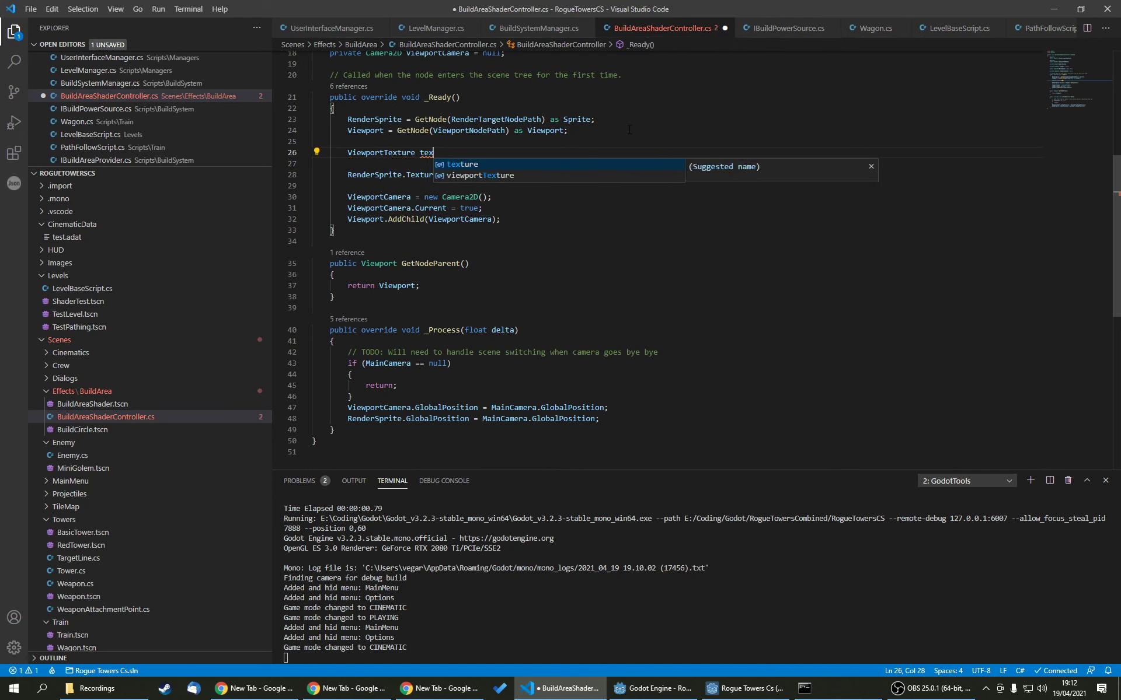
type(" = new ViewportTexture")
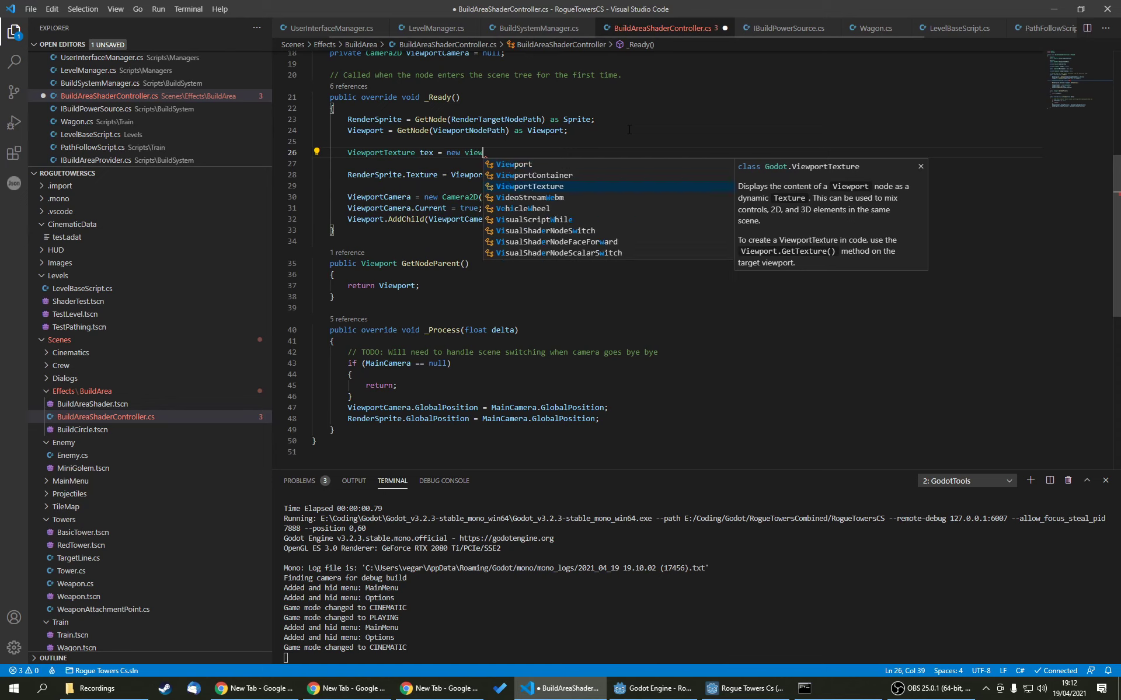
type("();")
Step: Below the tex declaration, add the line "tex.ViewportPath = Viewport.GetPath();"
key("Return")
type("te")
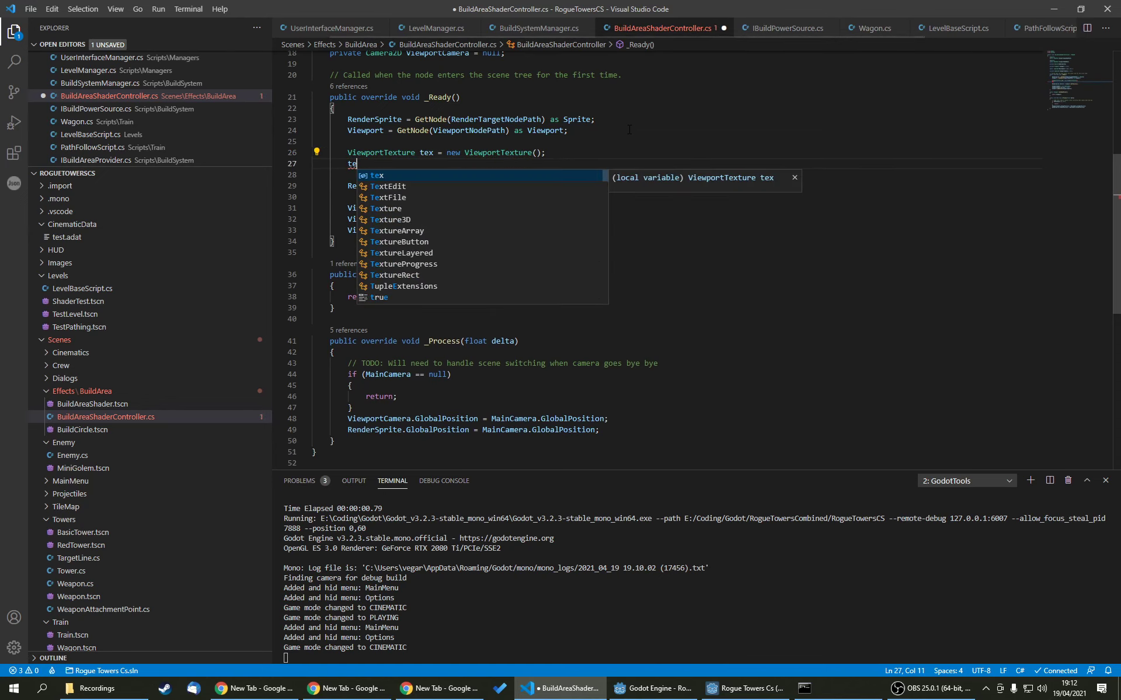
type("x.ViewportPath =")
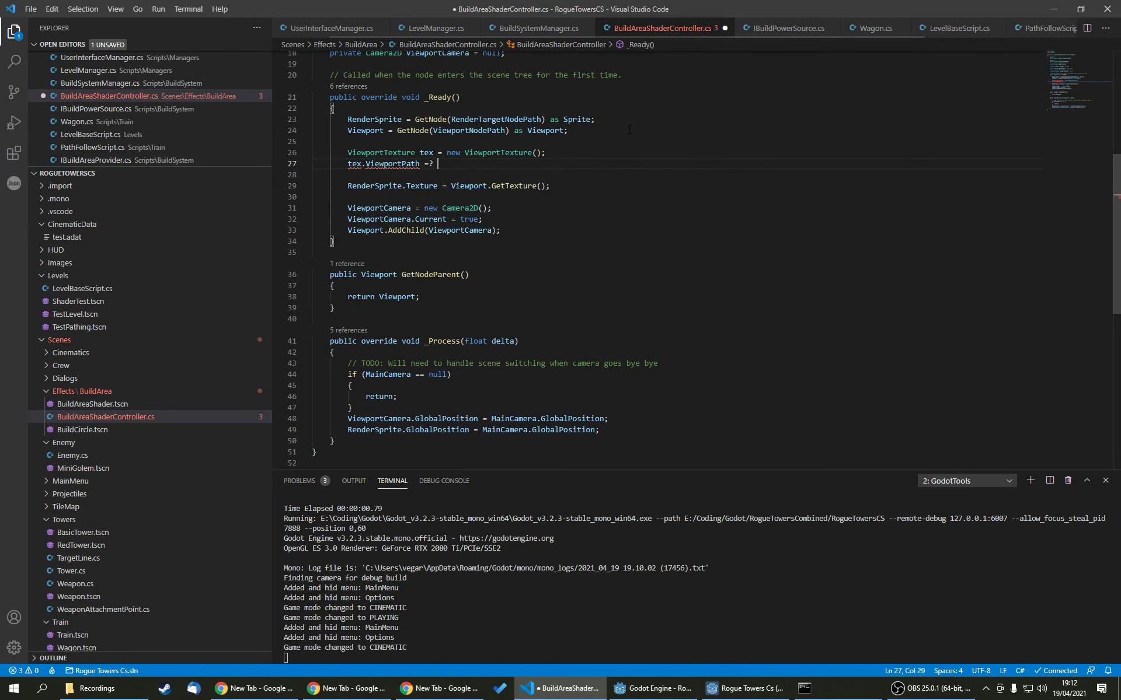
type(" Viewp")
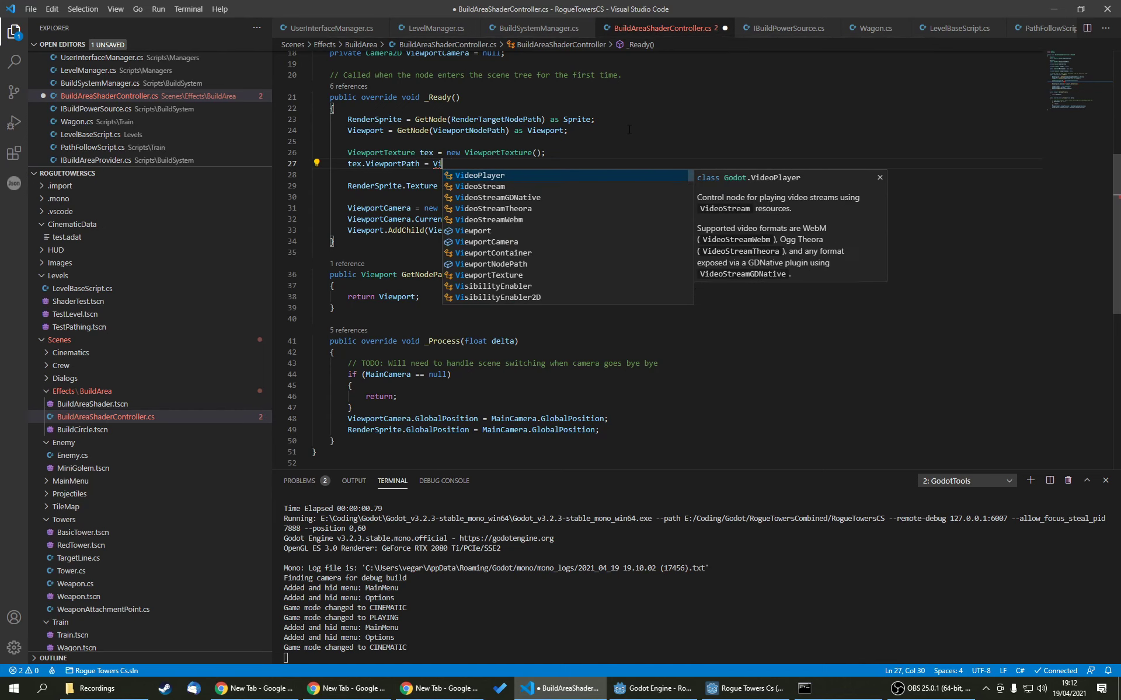
type("ort.GetPath()")
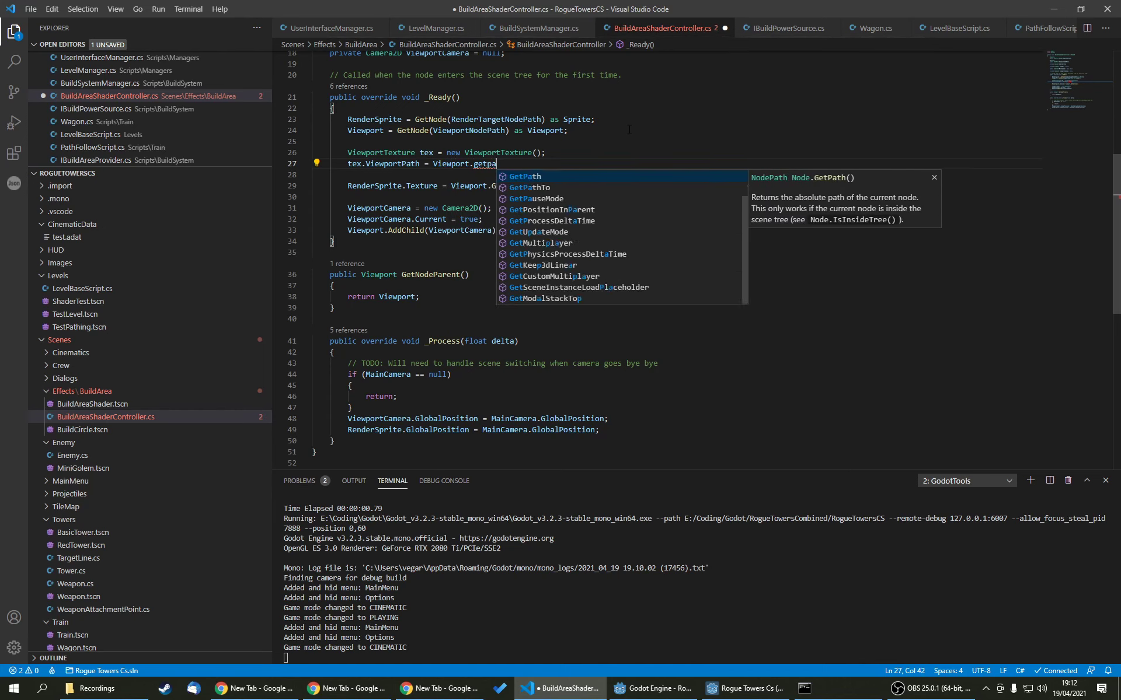
type(";")
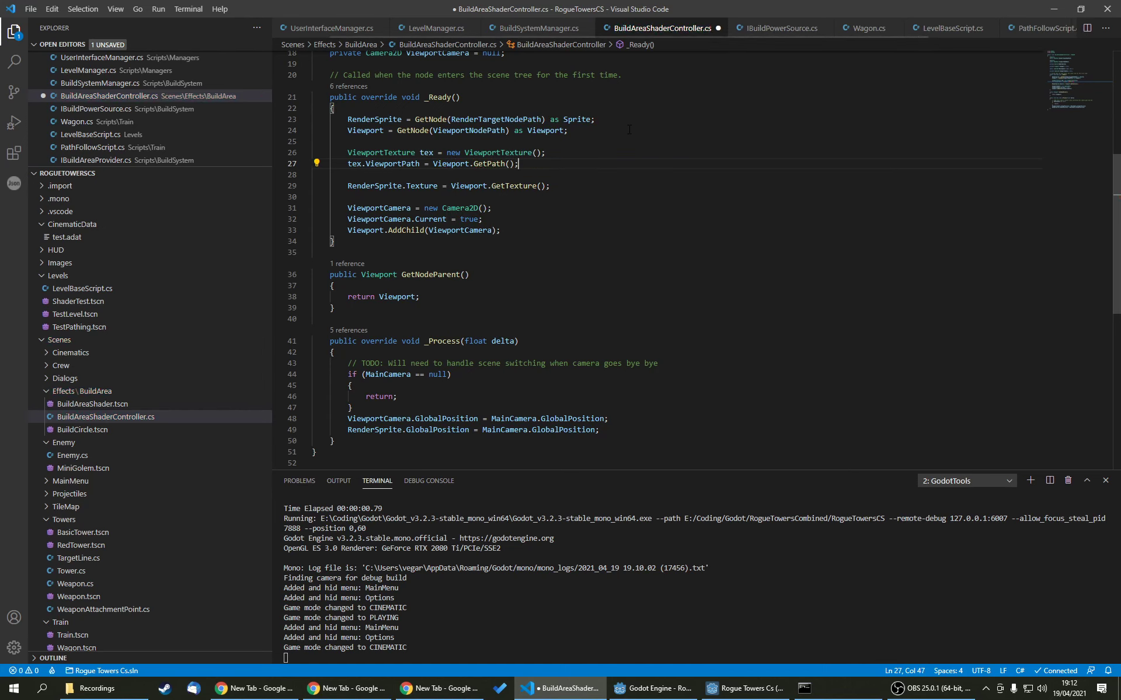
Step: Below the ViewportPath line, assign the new texture to the sprite with "RenderSprite.Texture = tex;"
key("Return")
type("RenderSprite")
key("BackSpace")
type(".tex")
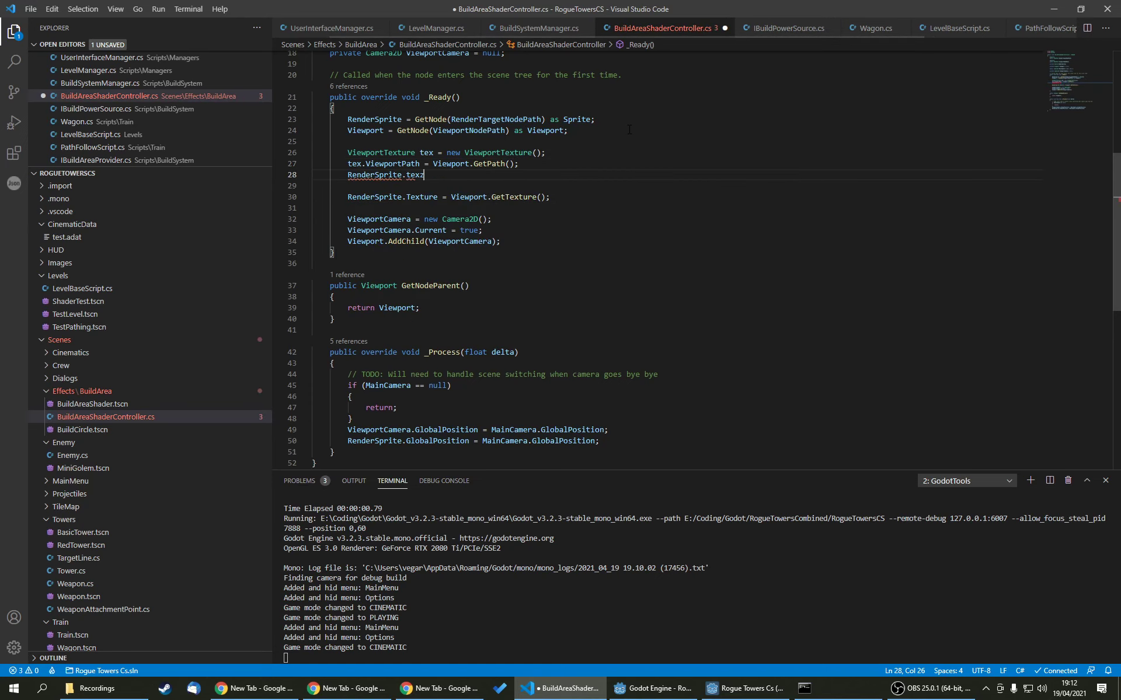
key("Tab")
type("= ")
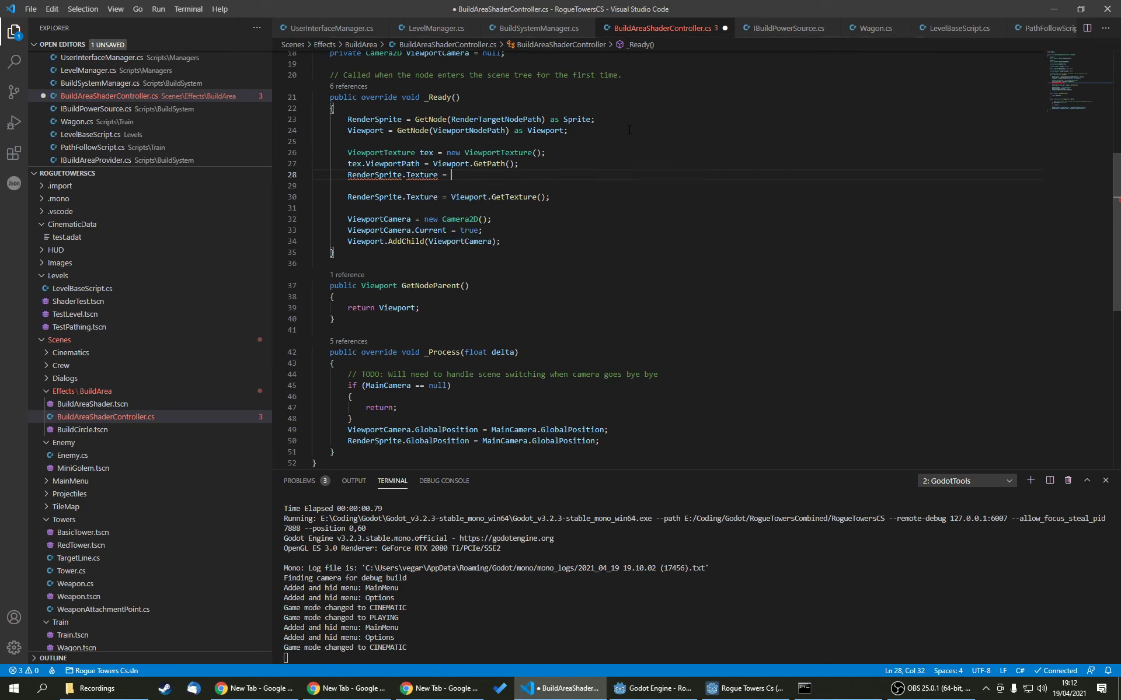
type("tex;")
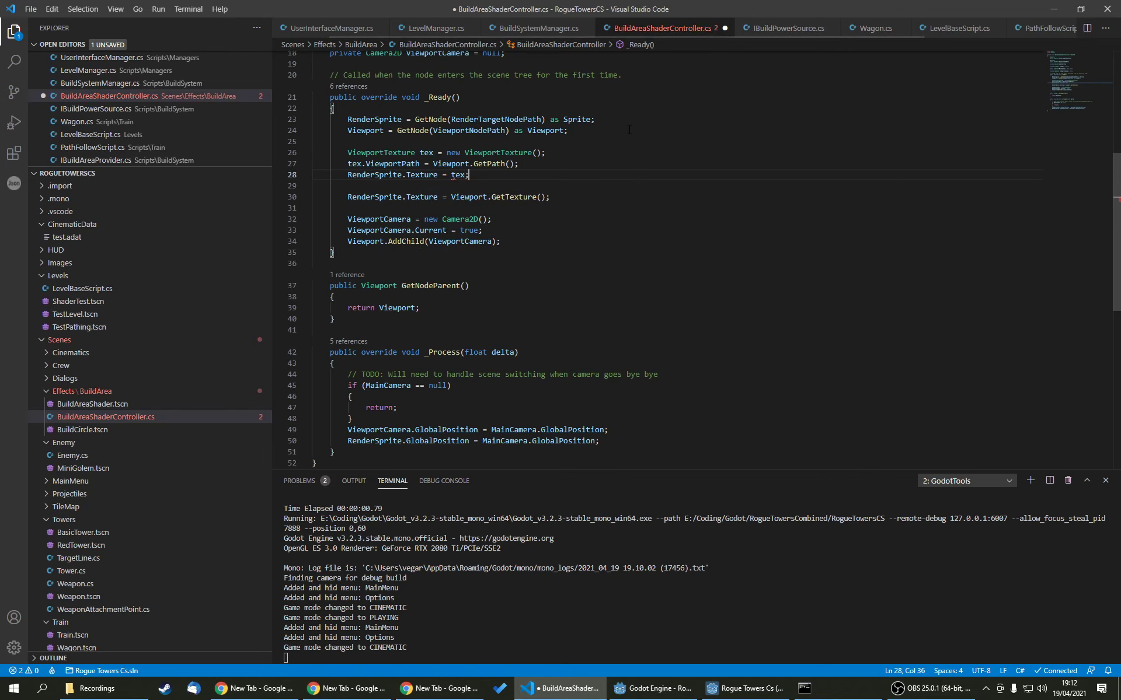
Step: Compare the new three-line ViewportTexture block with the existing "RenderSprite.Texture = Viewport.GetTexture();" line
key("shift+Home")
key("shift+Home")
key("shift+Up")
key("shift+Up")
key("shift+Up")
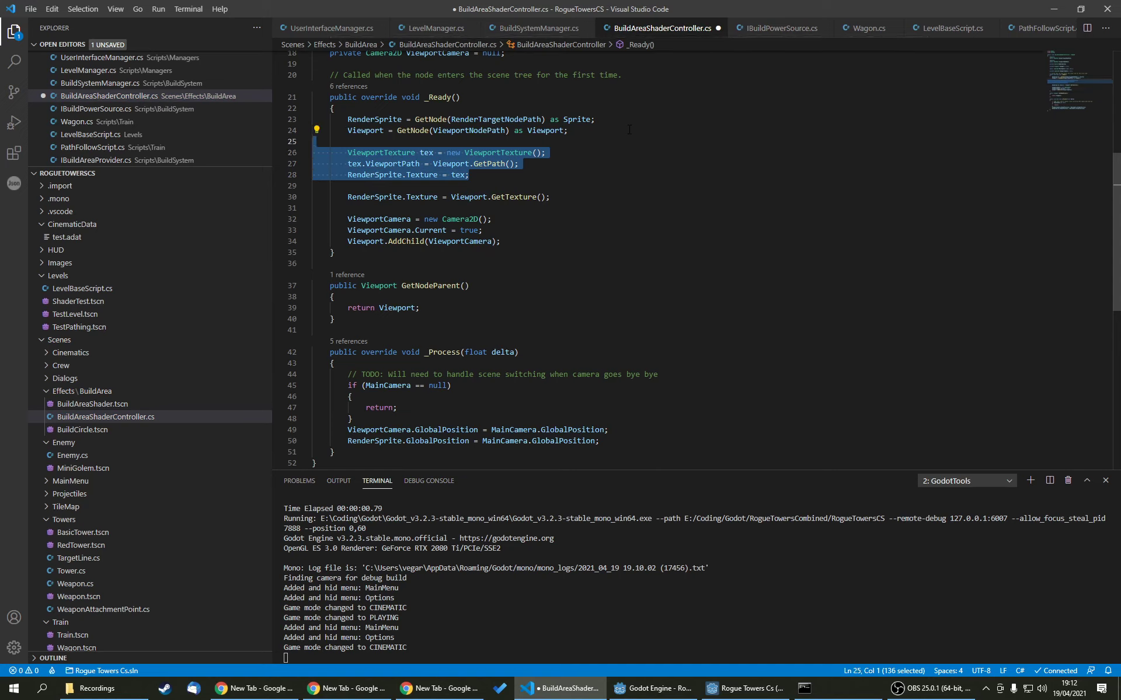
key("Right")
key("Down")
key("Down")
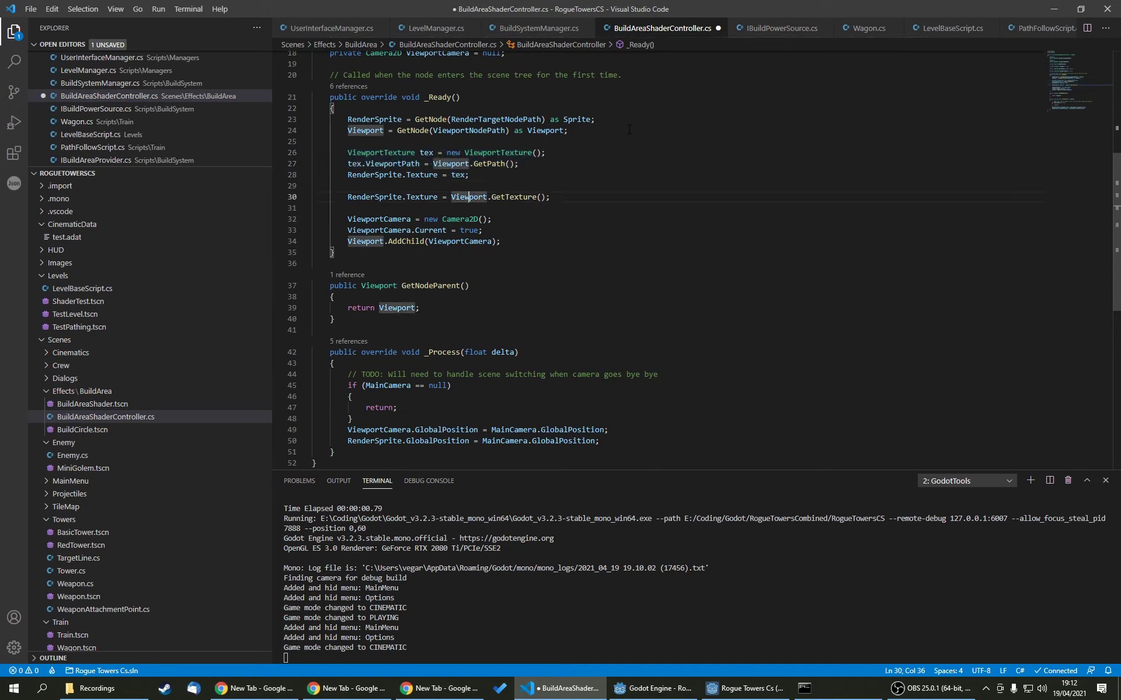
key("End")
key("shift+Home")
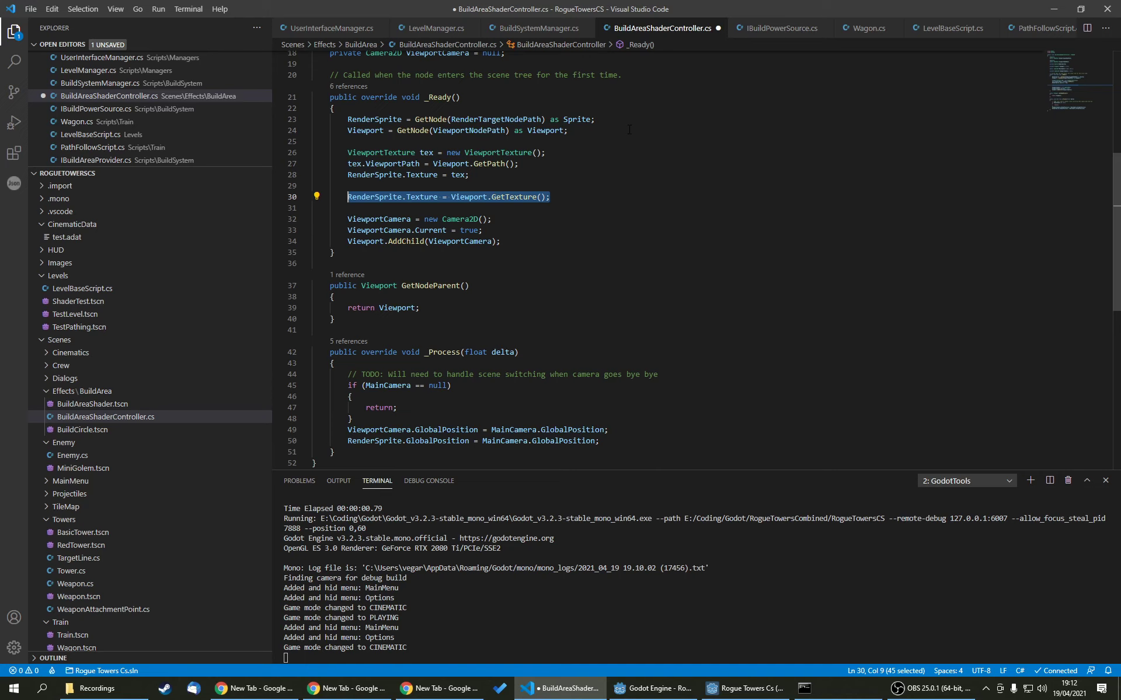
key("Up")
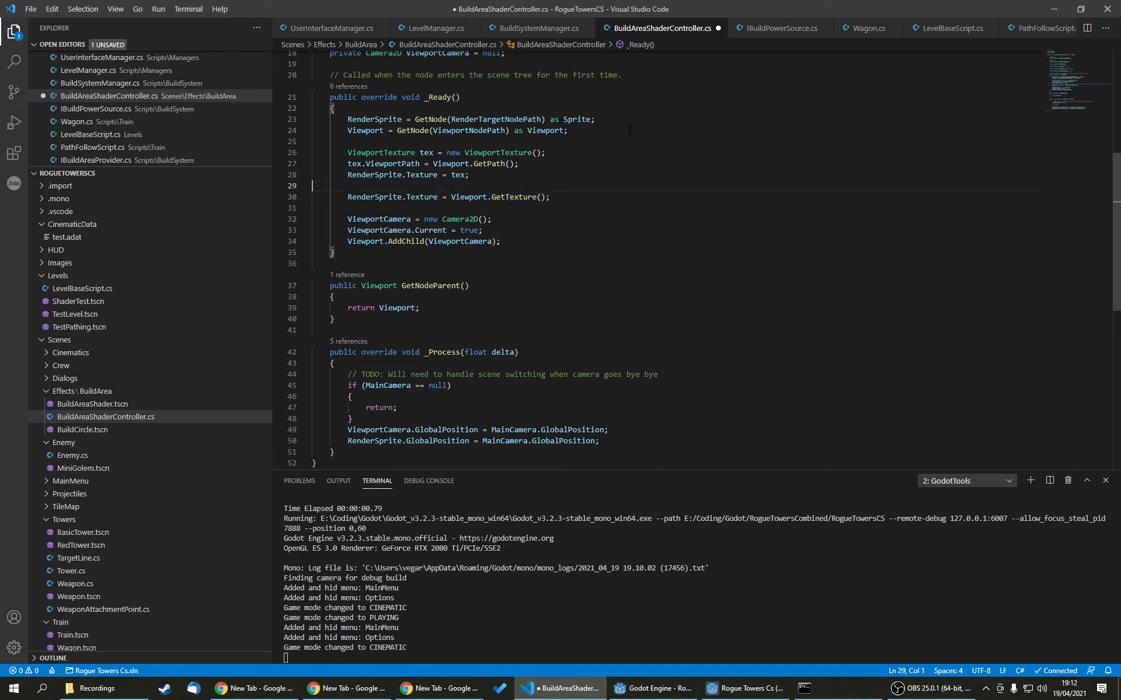
Step: Delete the three-line ViewportTexture block above the existing RenderSprite.Texture assignment in _Ready, leaving blank space there
key("shift+Up")
key("shift+Up")
key("shift+Up")
key("shift+Up")
key("shift+Left")
key("BackSpace")
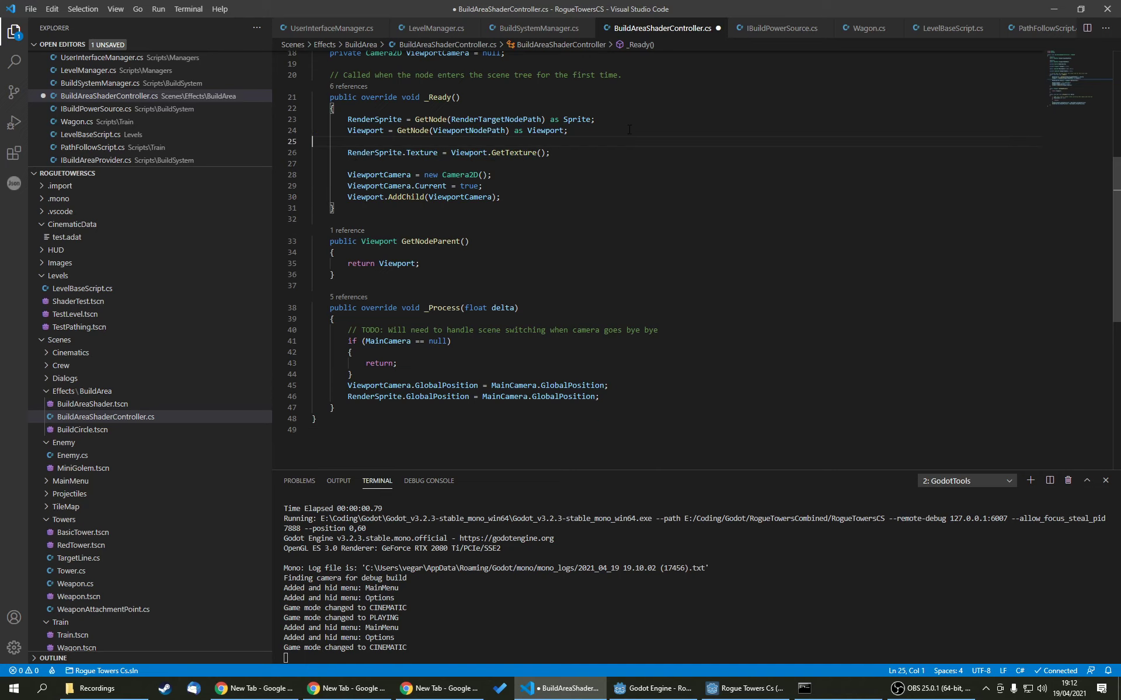
key("Return")
Step: Switch to the Godot editor, close the running game and select the BuildCircle root node
left_click(652, 688)
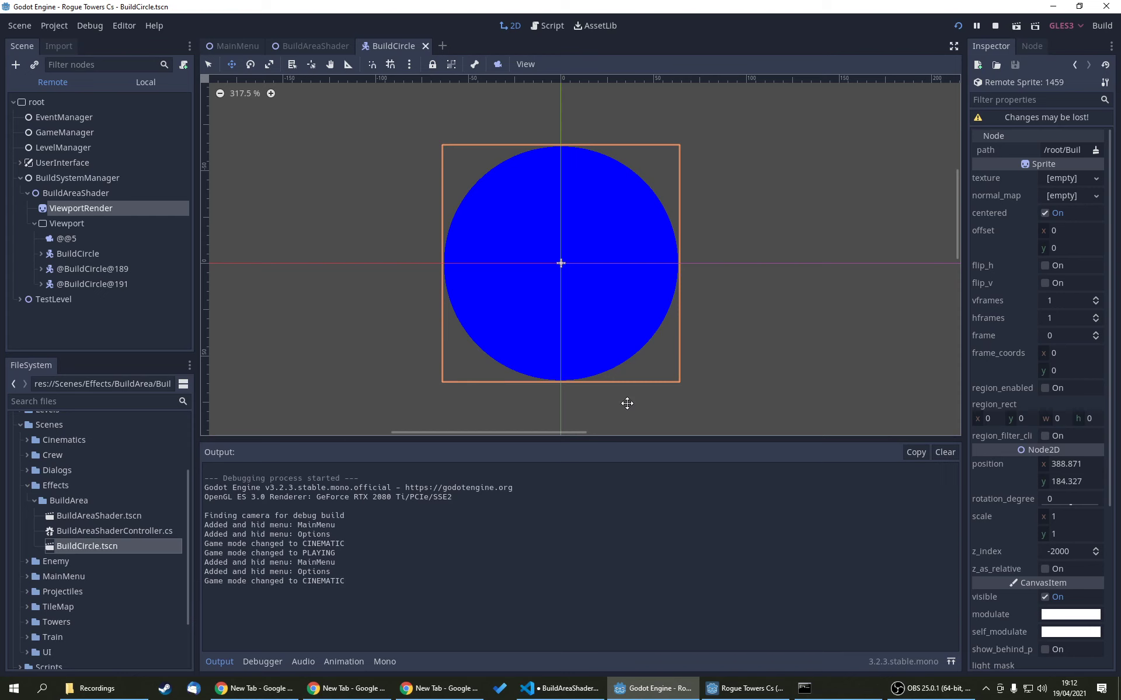
left_click(745, 688)
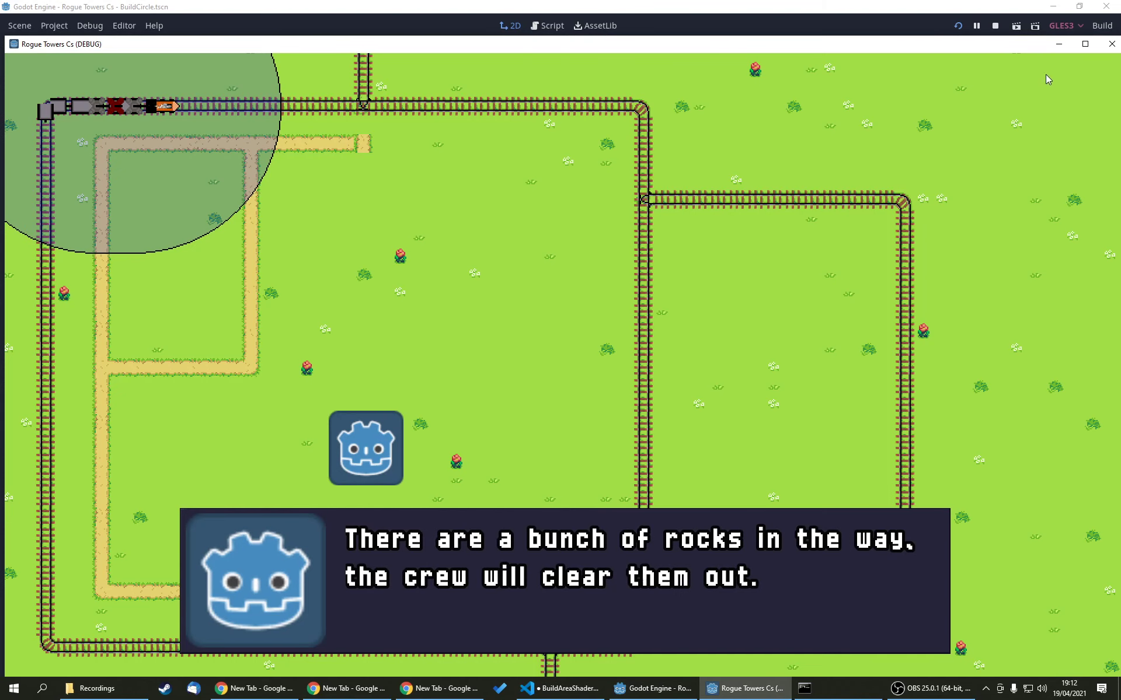
left_click(1111, 44)
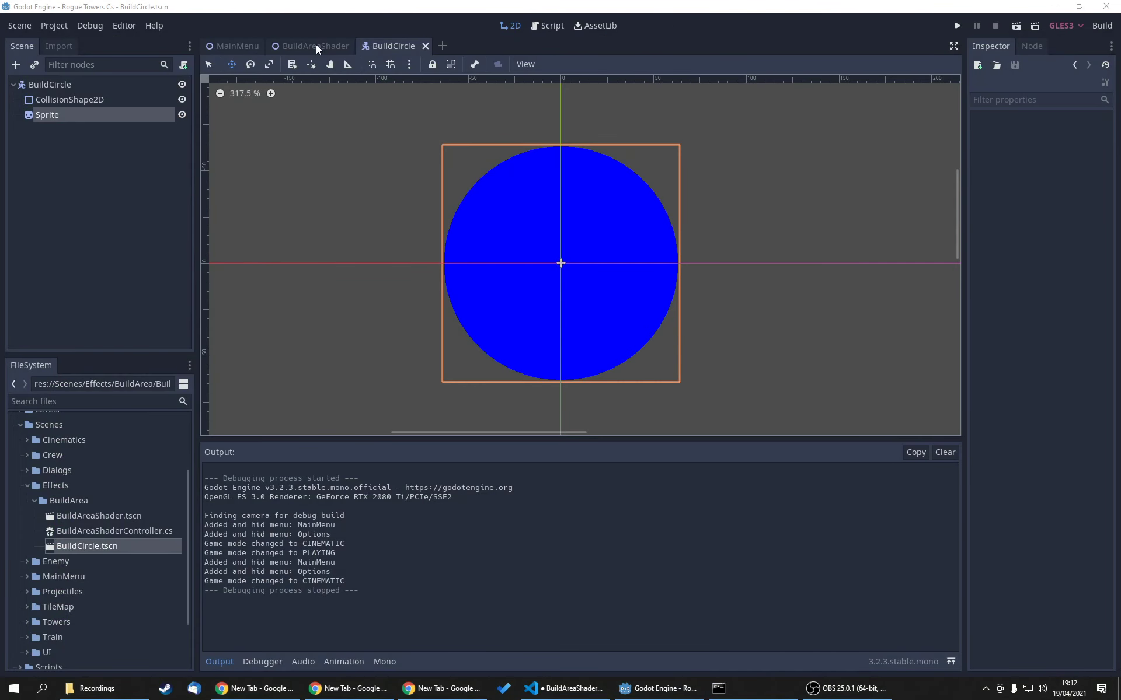
left_click(40, 84)
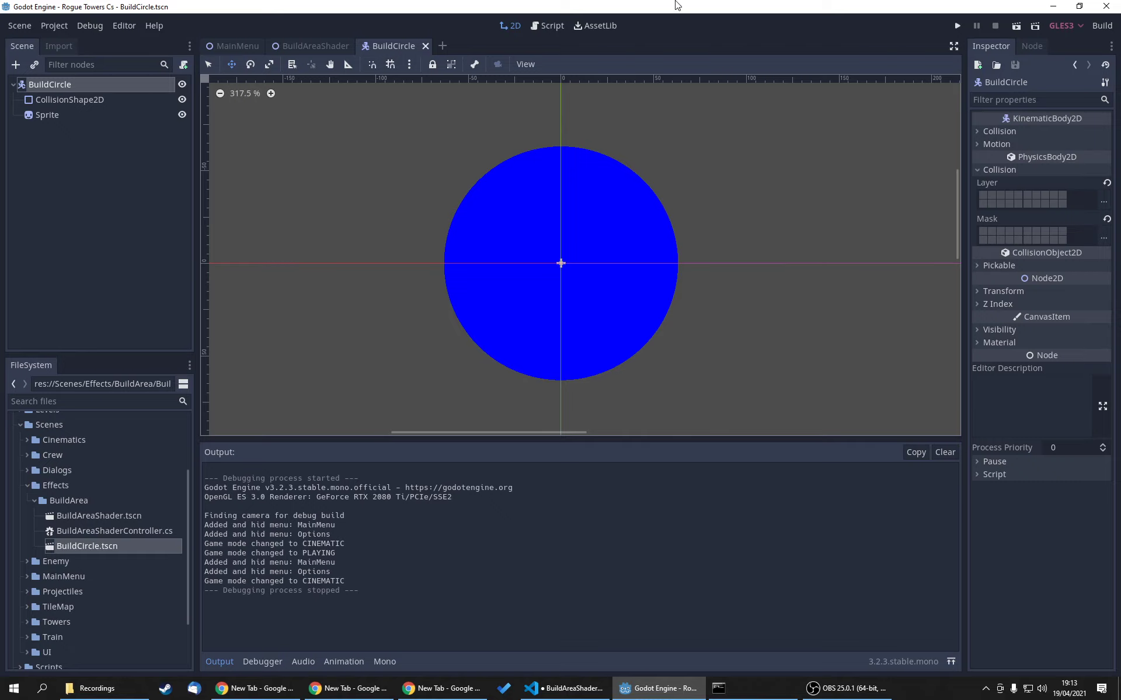
Step: Run the project, start a level from the game's main menu and return to the Godot editor
key("F5")
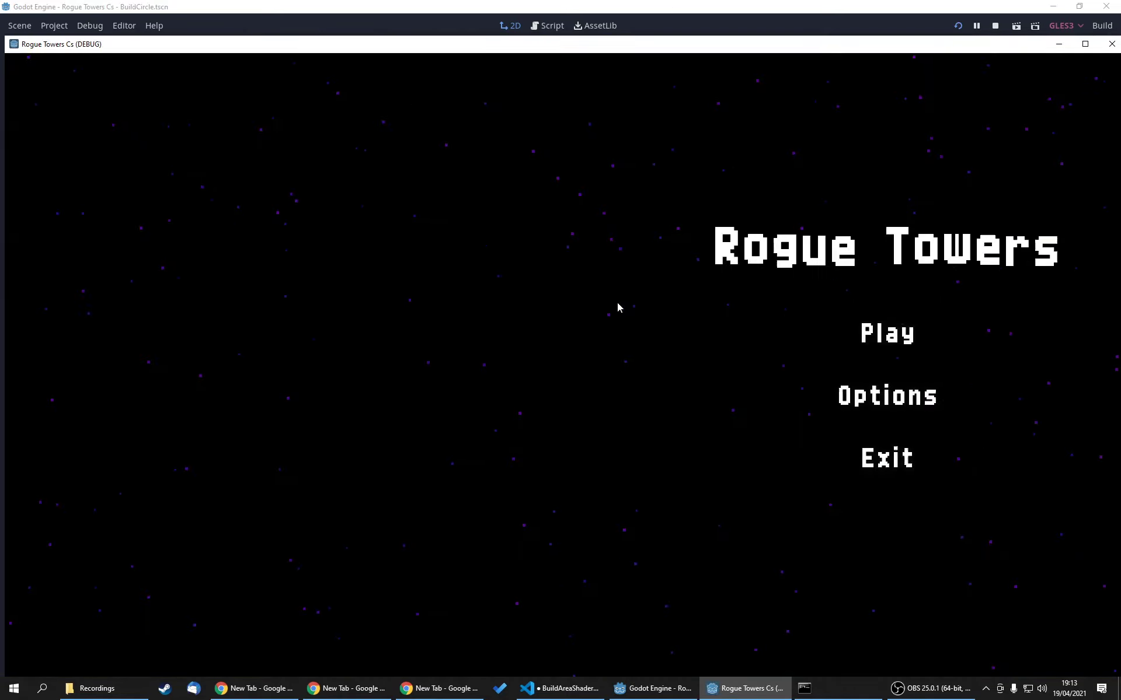
left_click(570, 331)
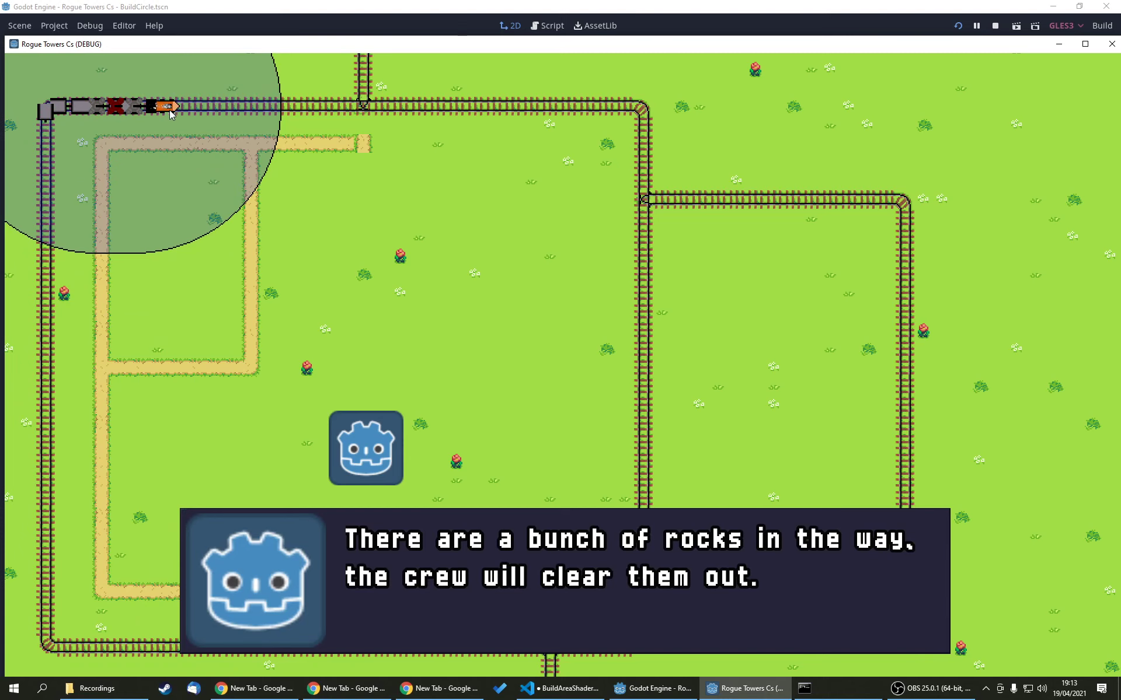
left_click(184, 5)
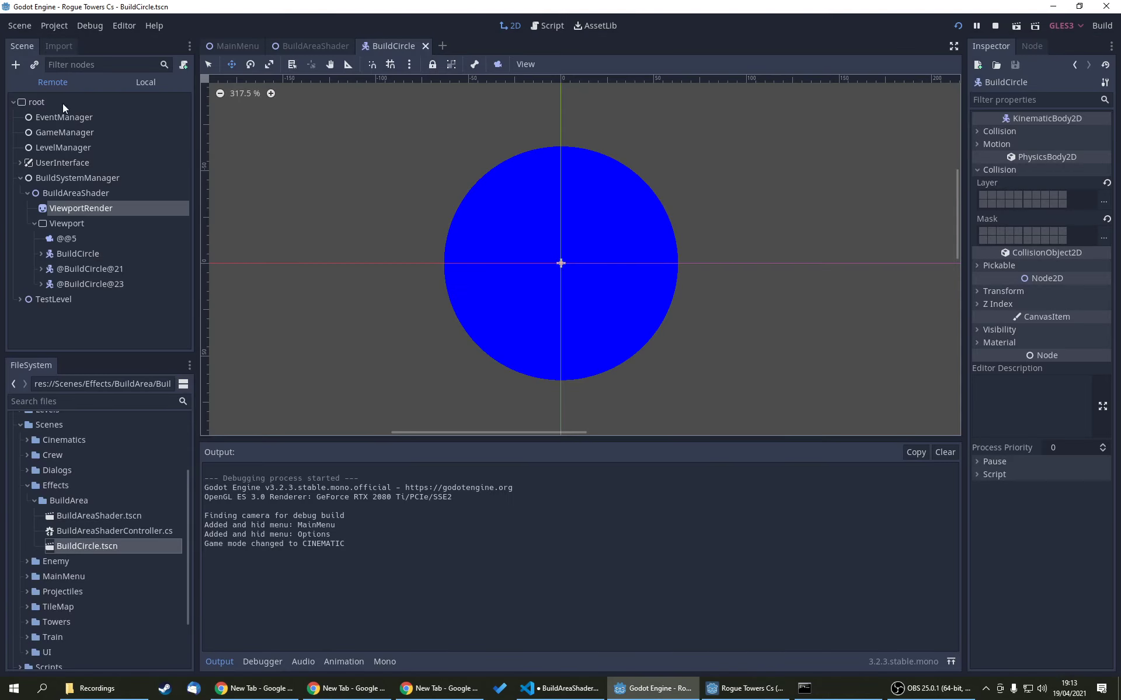
Step: In the remote scene tree, expand TestLevel and its YSort node, and inspect the Train and several Wagon nodes
left_click(20, 299)
scroll(26, 309, "down", 4)
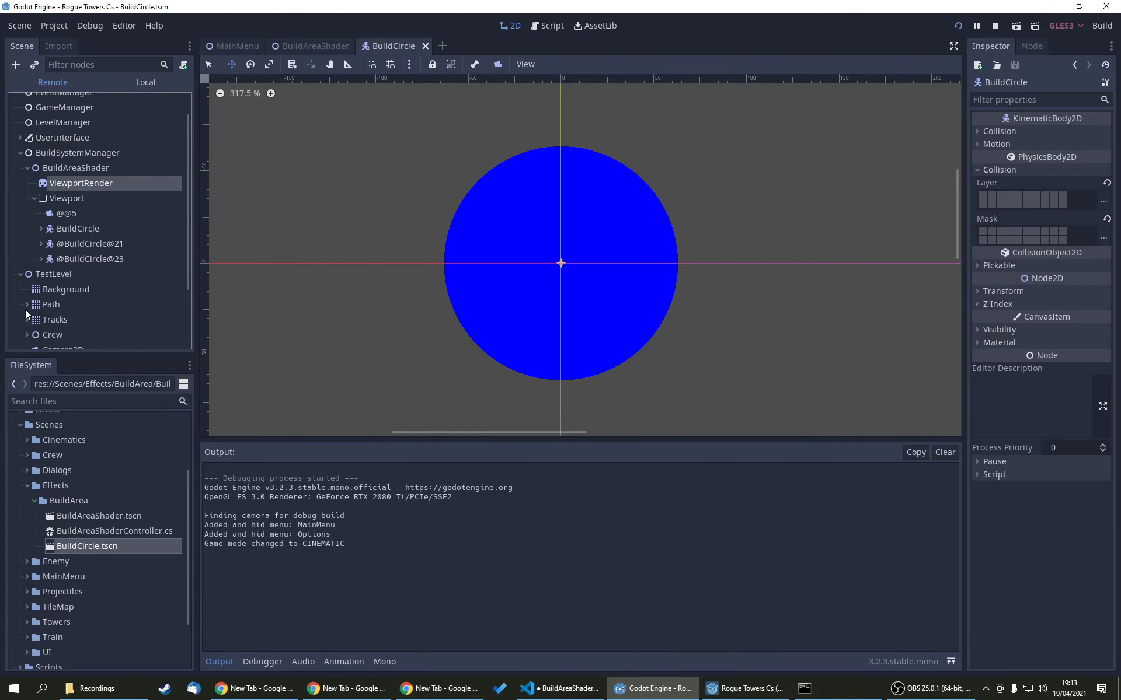
left_click(26, 291)
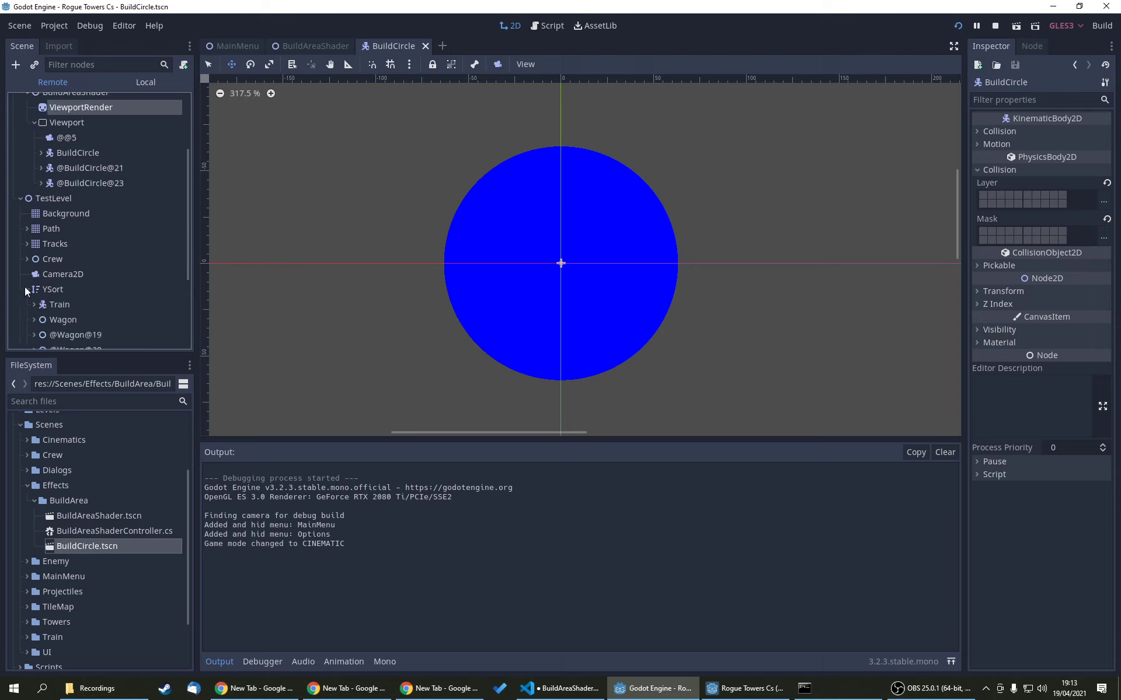
scroll(19, 320, "down", 3)
left_click(60, 244)
left_click(64, 212)
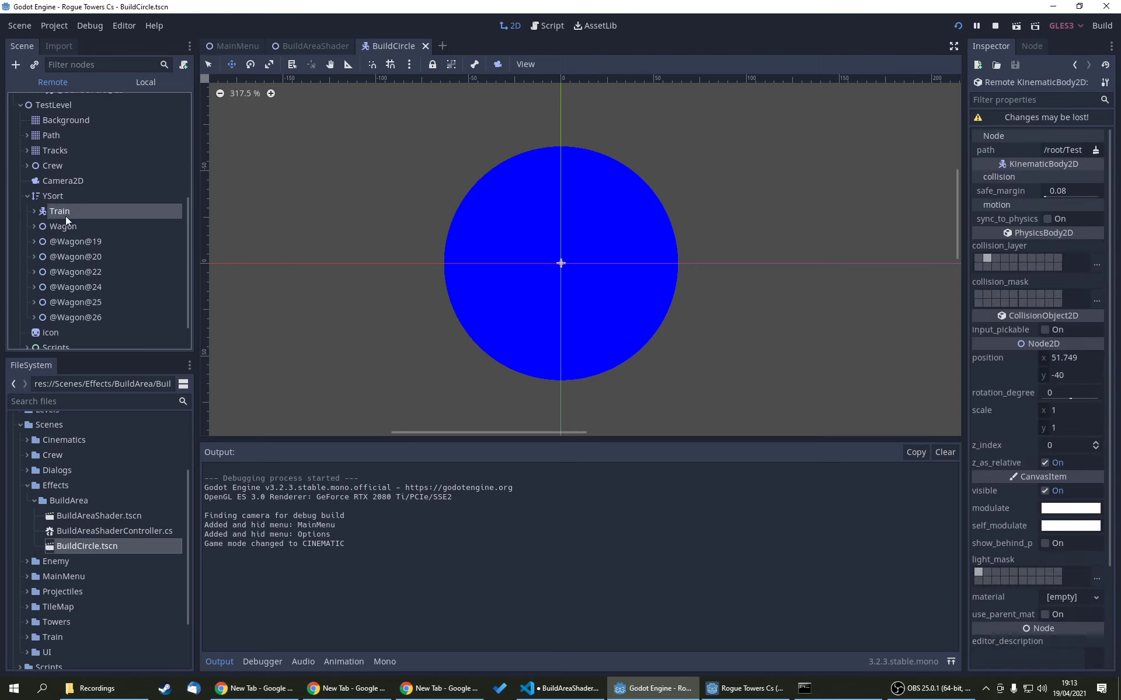
left_click(67, 241)
left_click(68, 254)
left_click(73, 284)
left_click(72, 300)
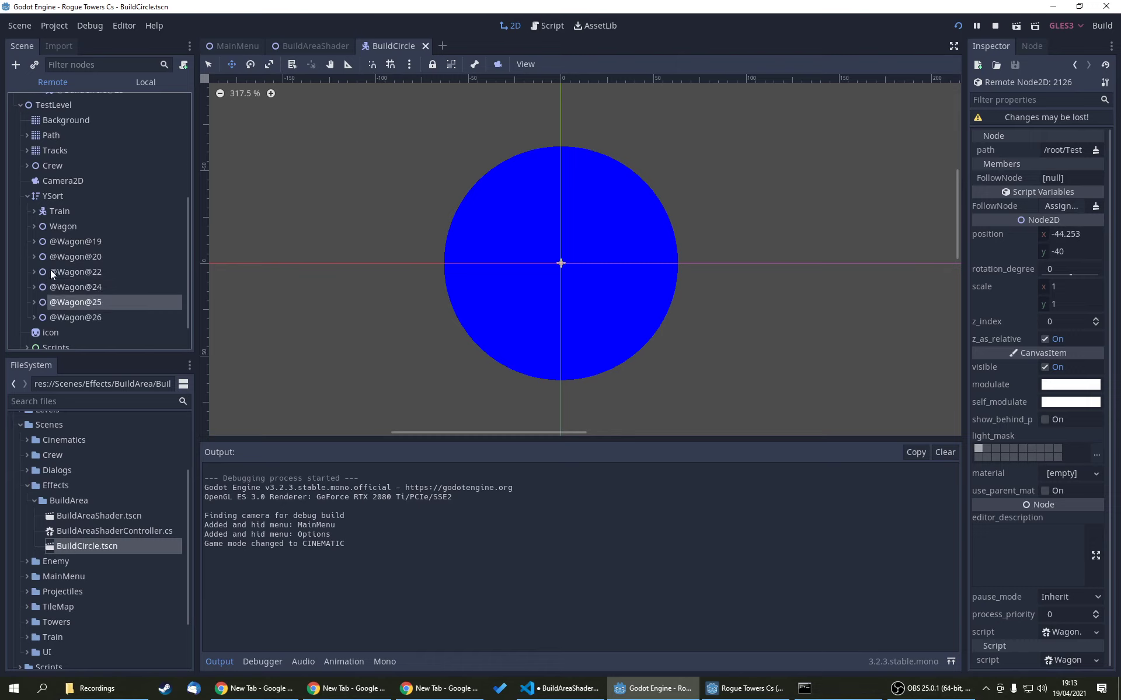
Step: Inspect the properties of the remote Viewport node and the three BuildCircle nodes beneath it
scroll(70, 245, "up", 3)
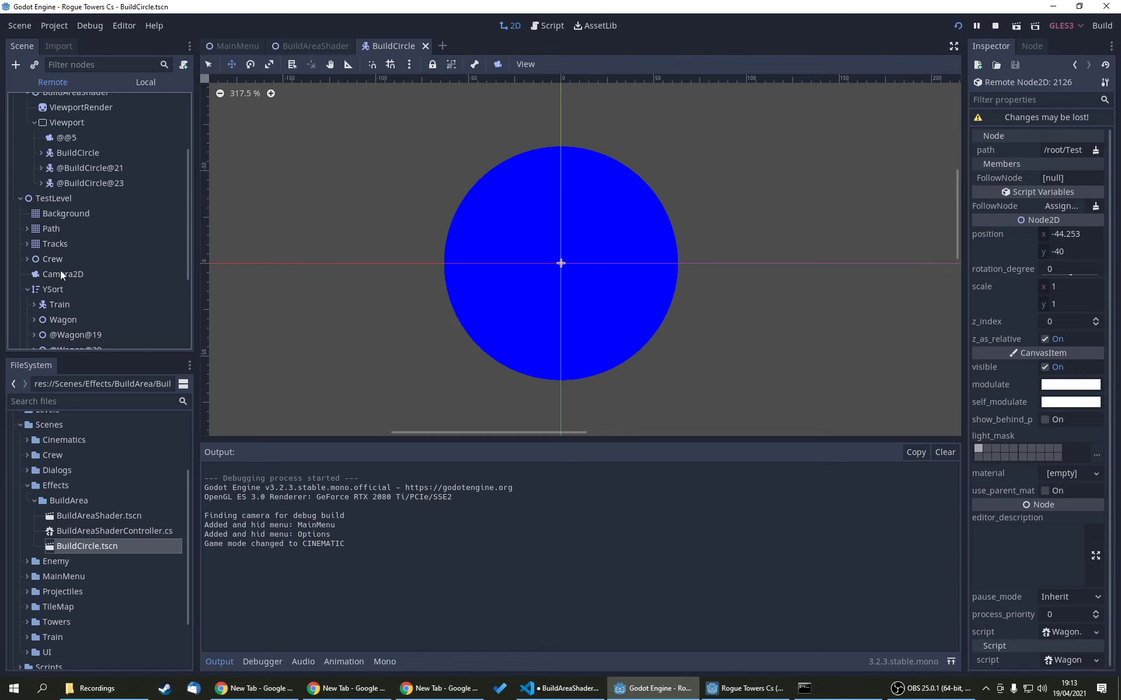
scroll(83, 264, "down", 1)
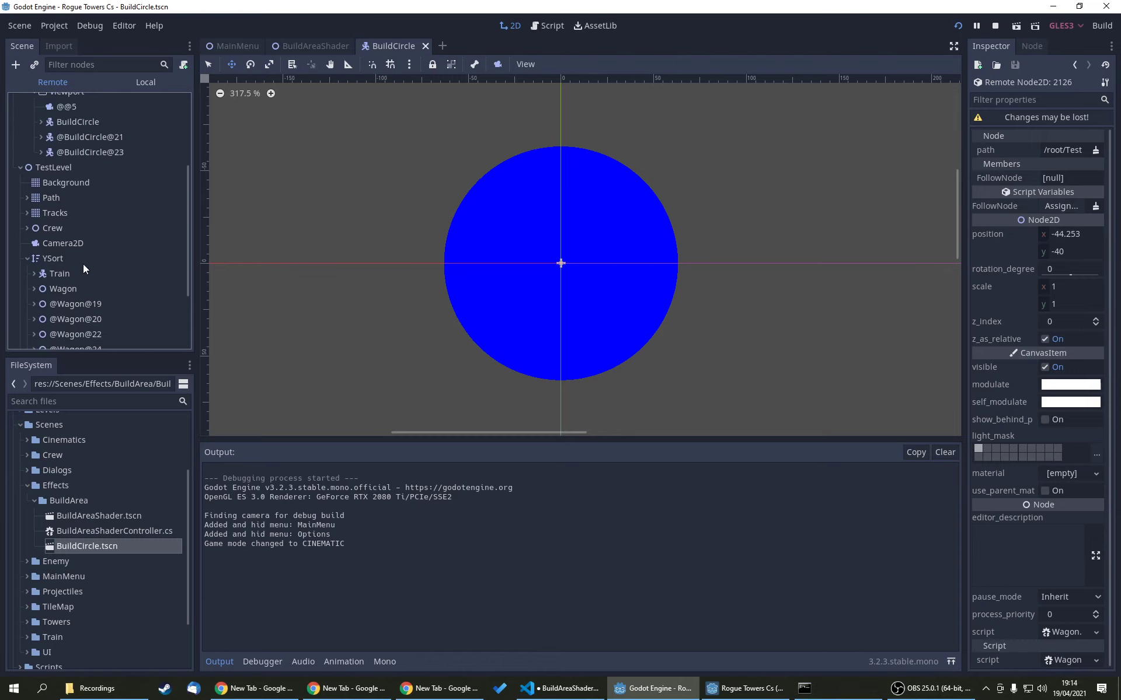
scroll(85, 260, "up", 2)
left_click(77, 184)
left_click(86, 199)
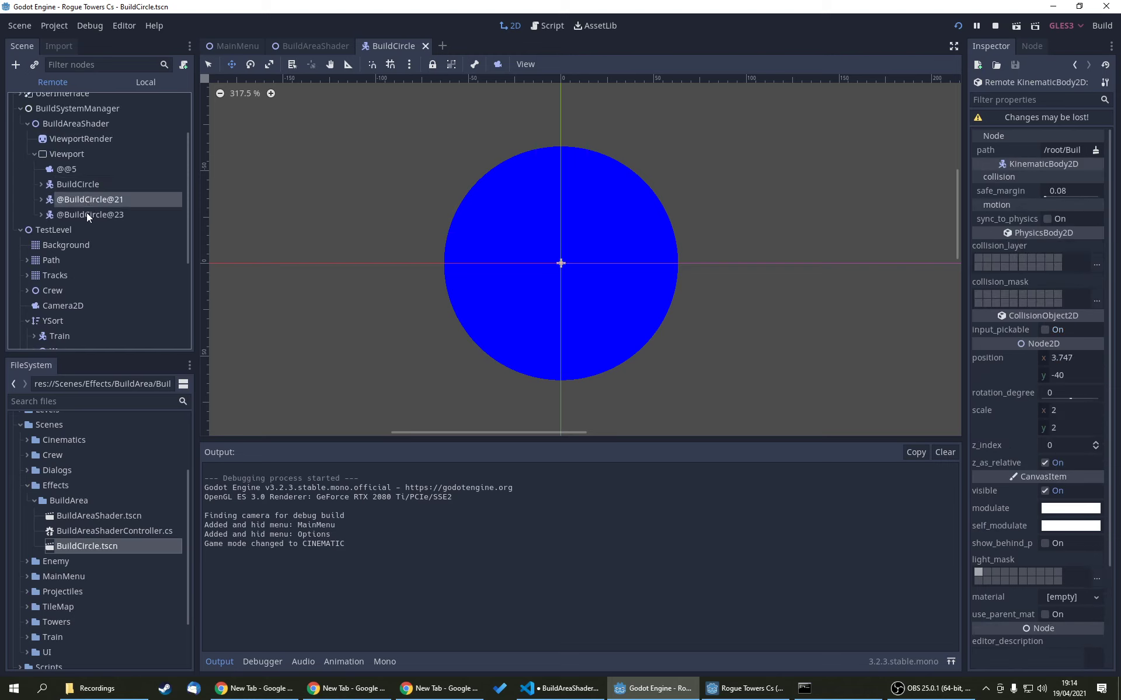
left_click(86, 214)
left_click(63, 153)
left_click(76, 184)
left_click(80, 200)
left_click(79, 214)
left_click(70, 184)
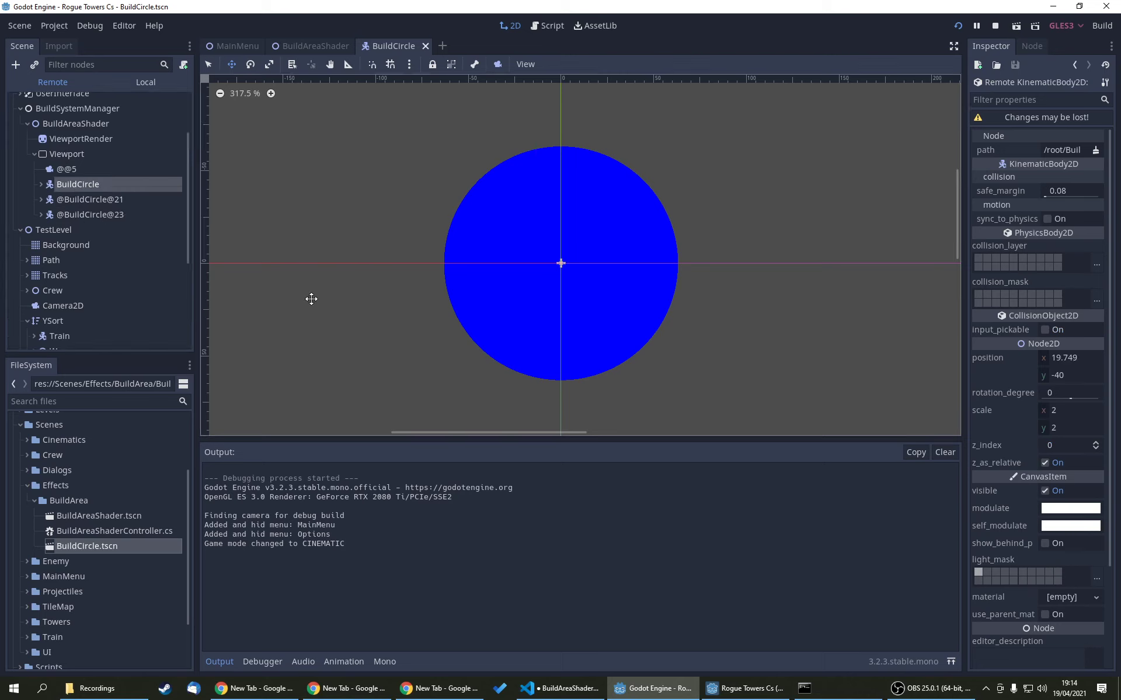
Step: Compare the build area around the train in the running game with the remote BuildCircle nodes, and close the game
left_click(746, 688)
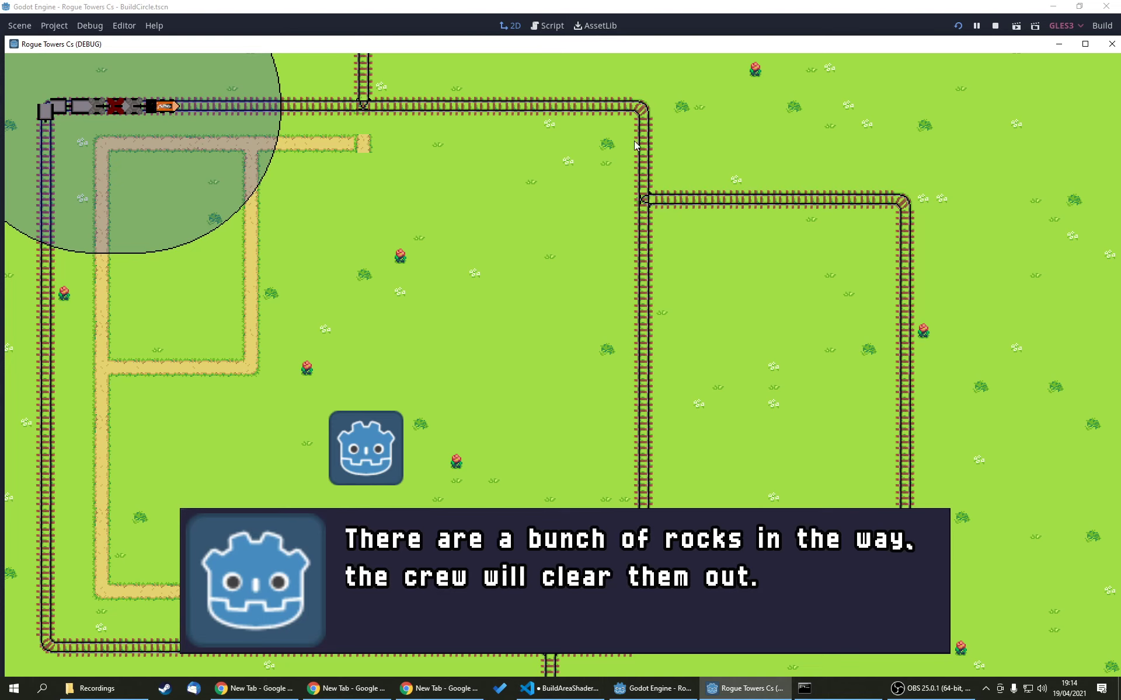
left_click(308, 7)
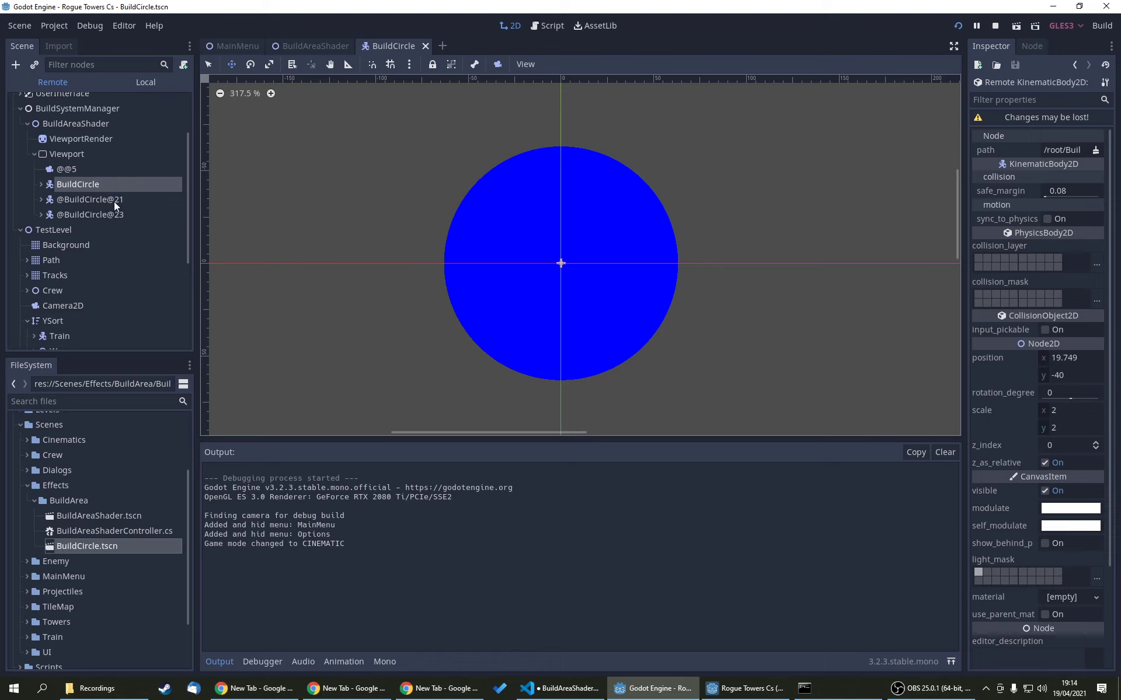
key("alt+Tab")
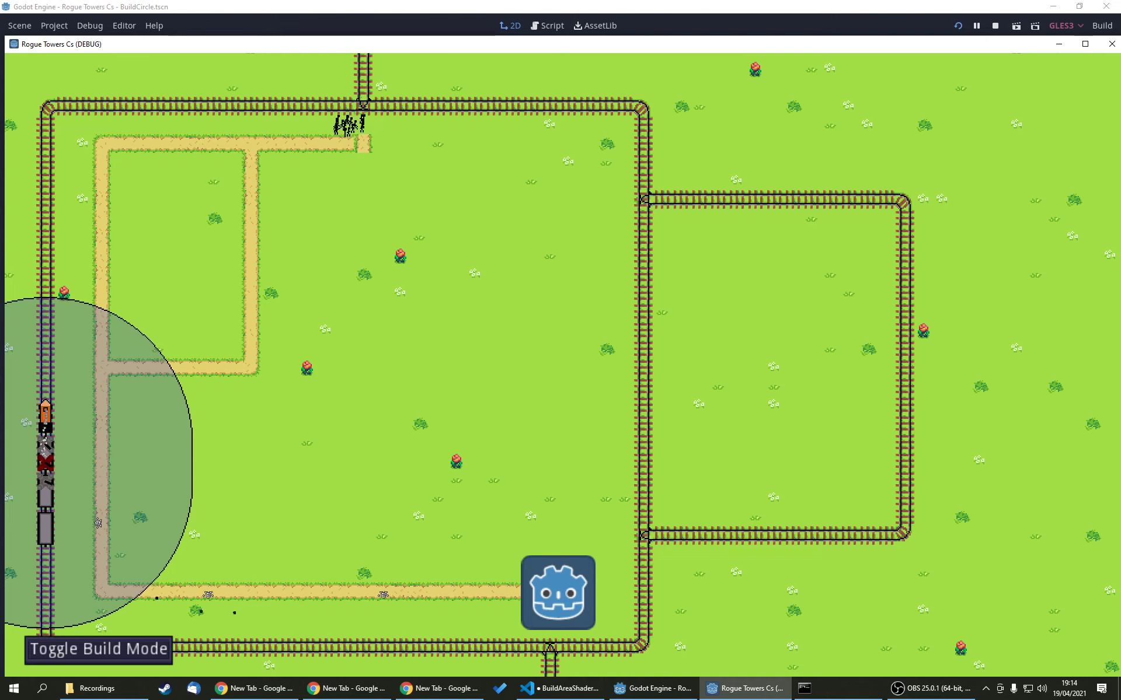
left_click(1109, 46)
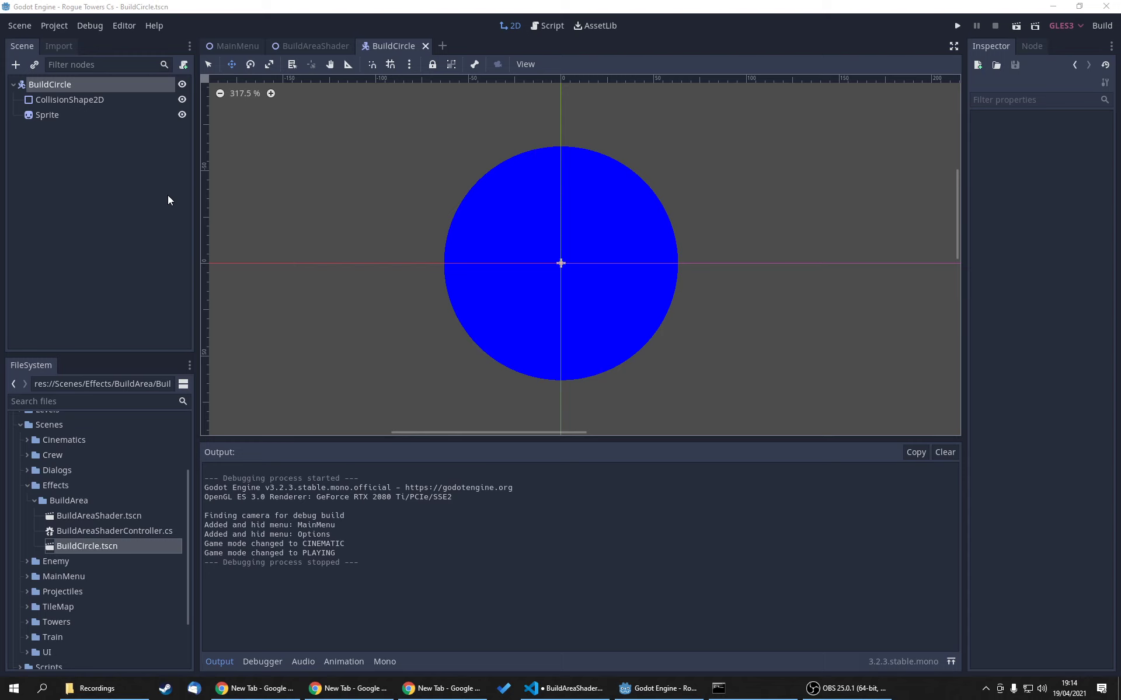
Step: Open the colored shader of BuildCircle's Sprite and examine how dist is calculated from UV and the position constant
left_click(92, 115)
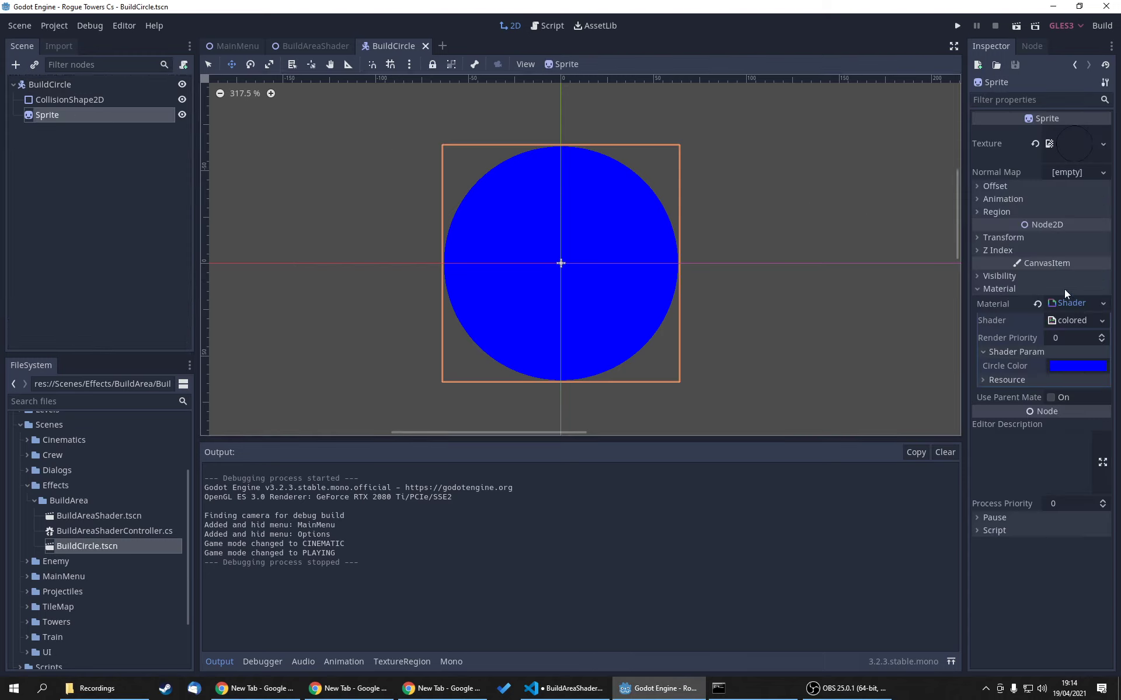
left_click(1066, 318)
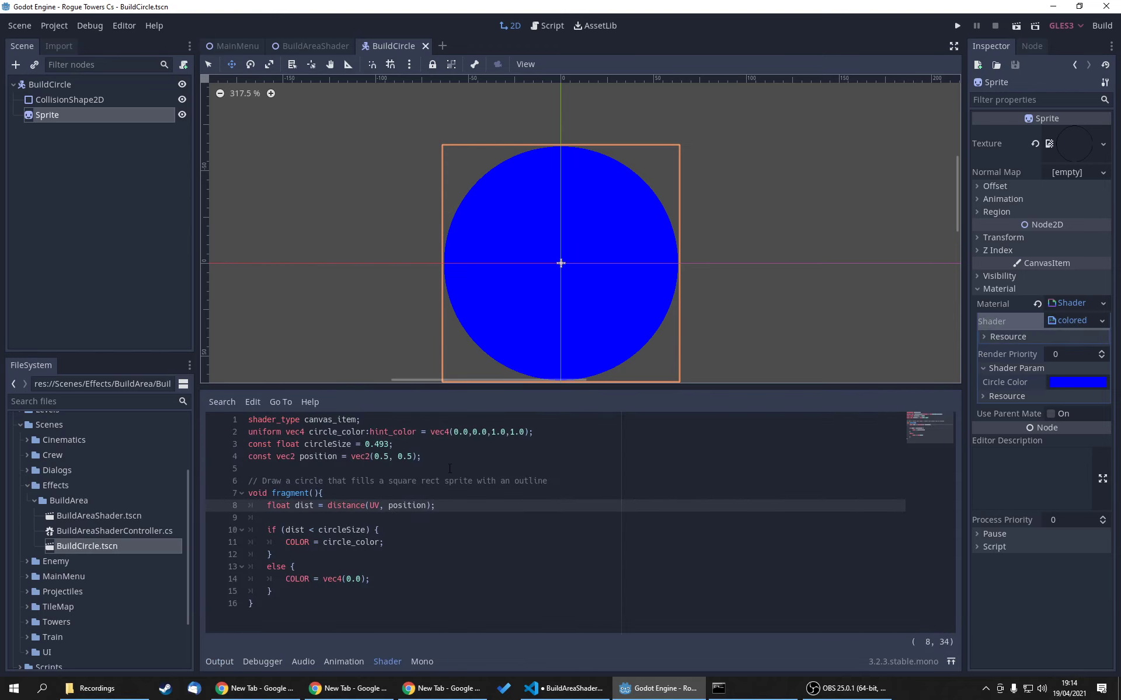
left_click_drag(271, 508, 466, 505)
left_click_drag(424, 460, 319, 456)
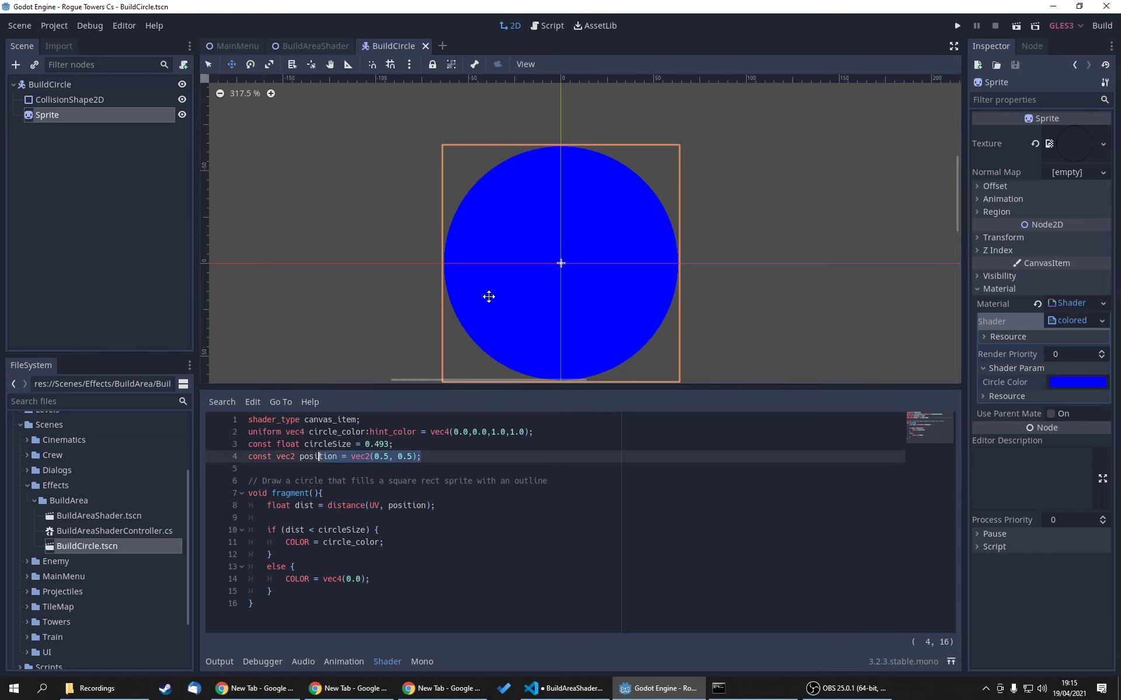
left_click(324, 493)
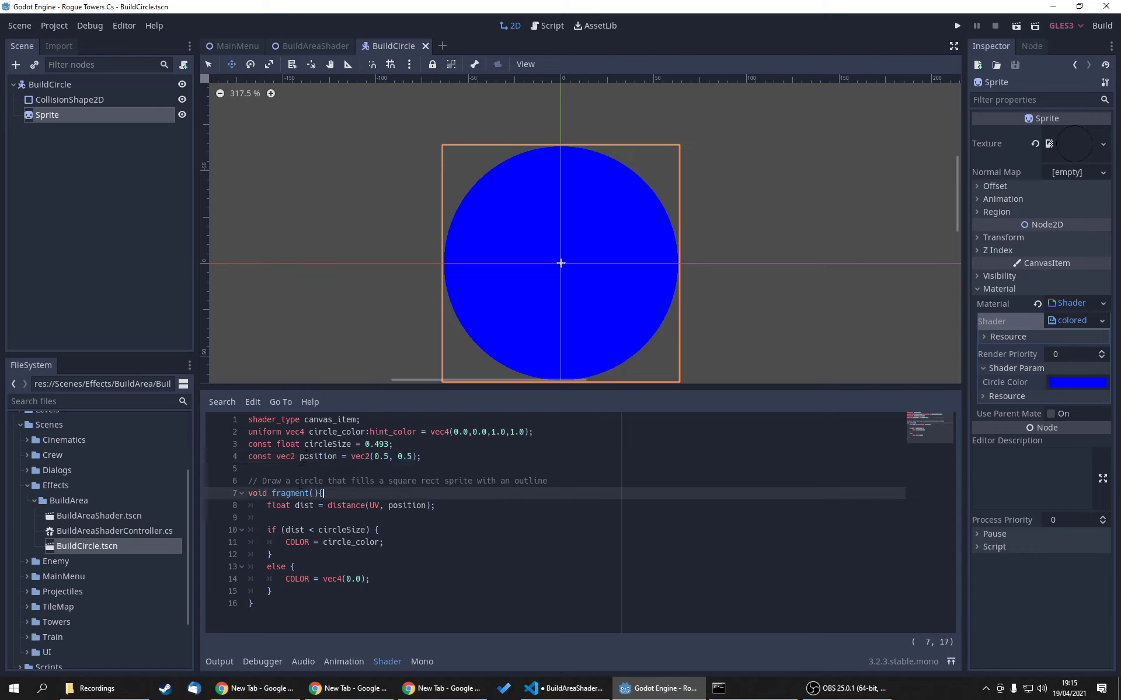
Step: Examine the shader's circleSize comparison and its two COLOR assignments, circle_color and vec4(0.0)
left_click_drag(368, 530, 322, 530)
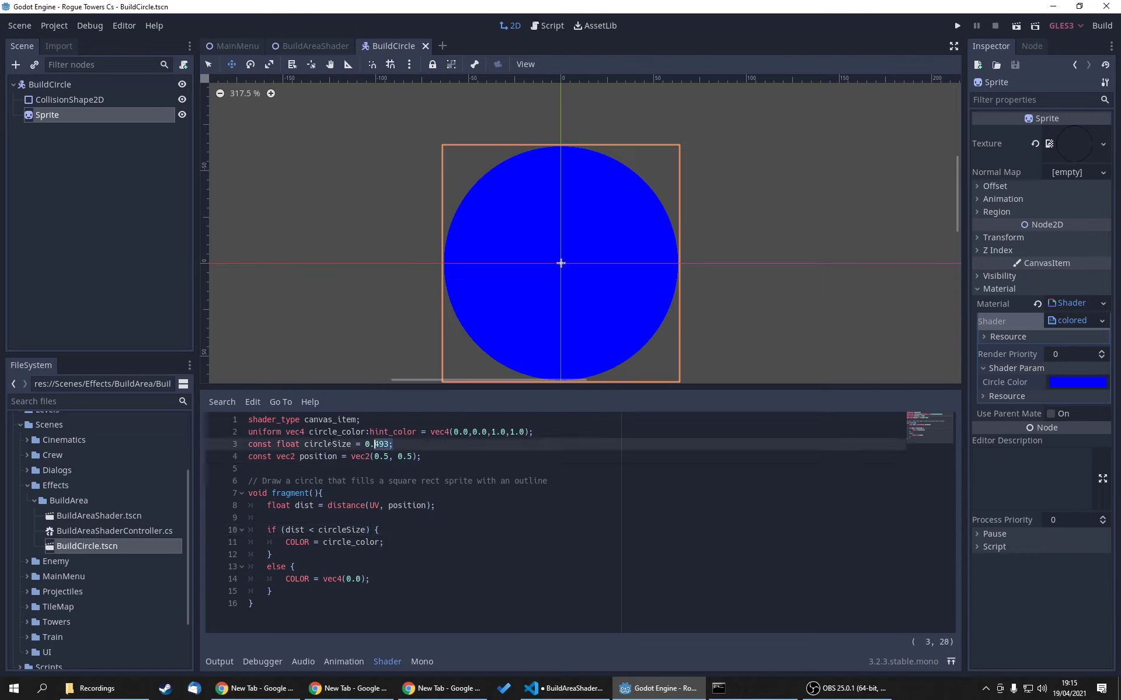
left_click_drag(376, 444, 248, 444)
left_click_drag(383, 543, 249, 542)
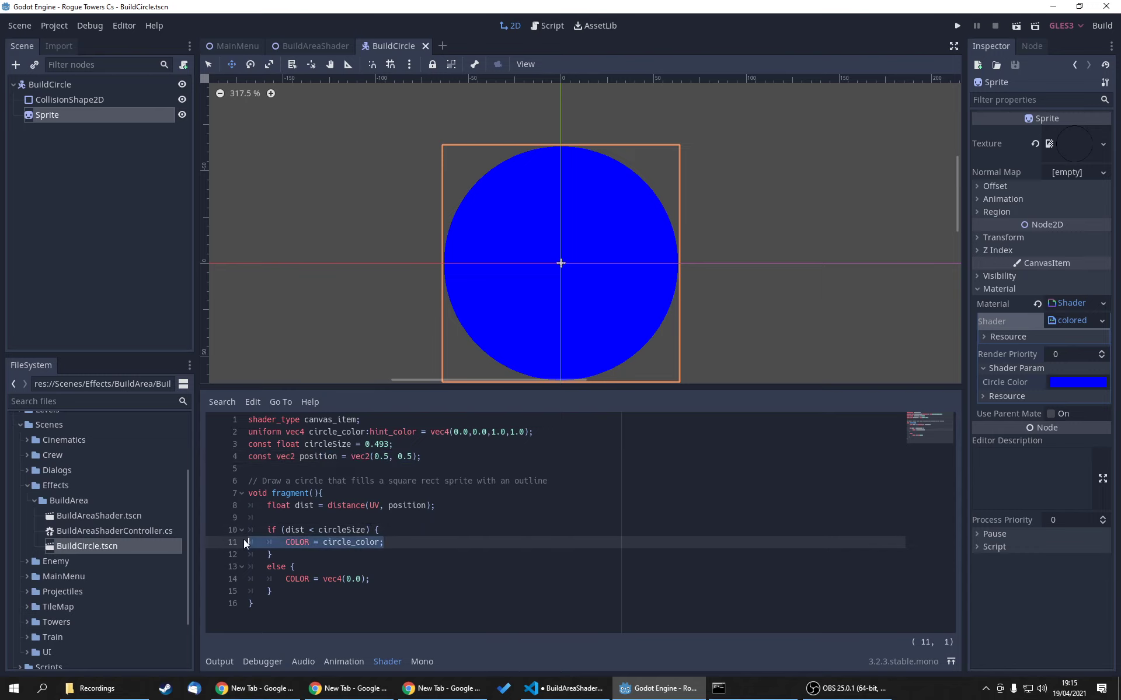
left_click_drag(369, 579, 248, 578)
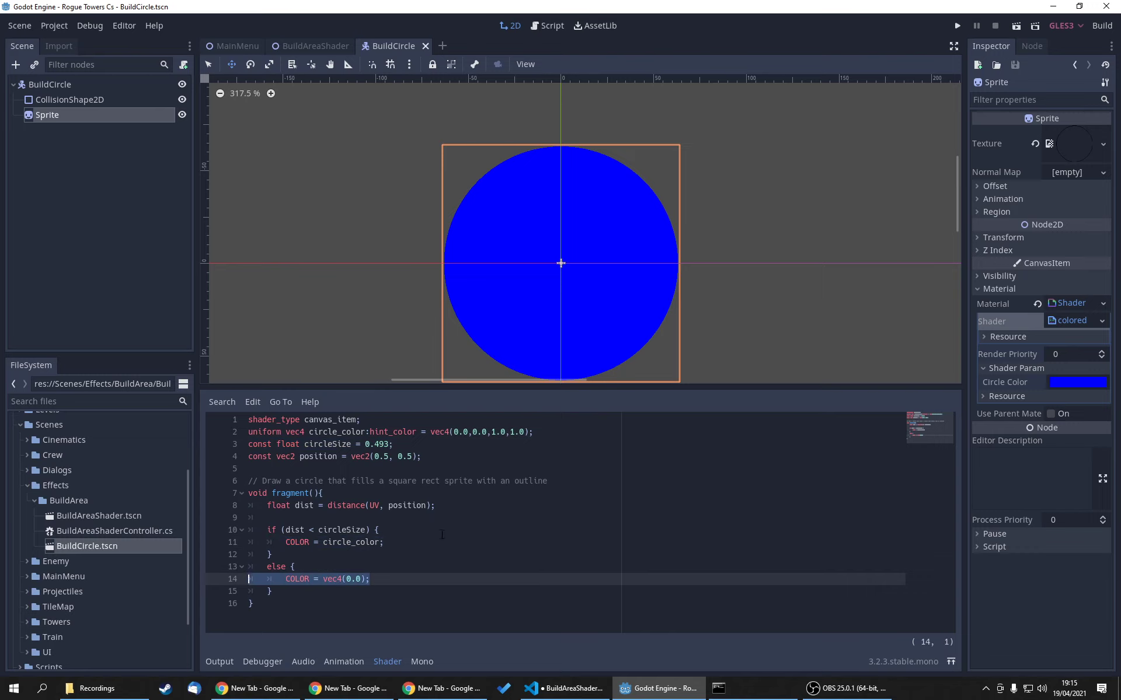
Step: Try a grey Circle Color of 545454 in the Sprite's shader parameters, and reset it to its default
left_click(1065, 383)
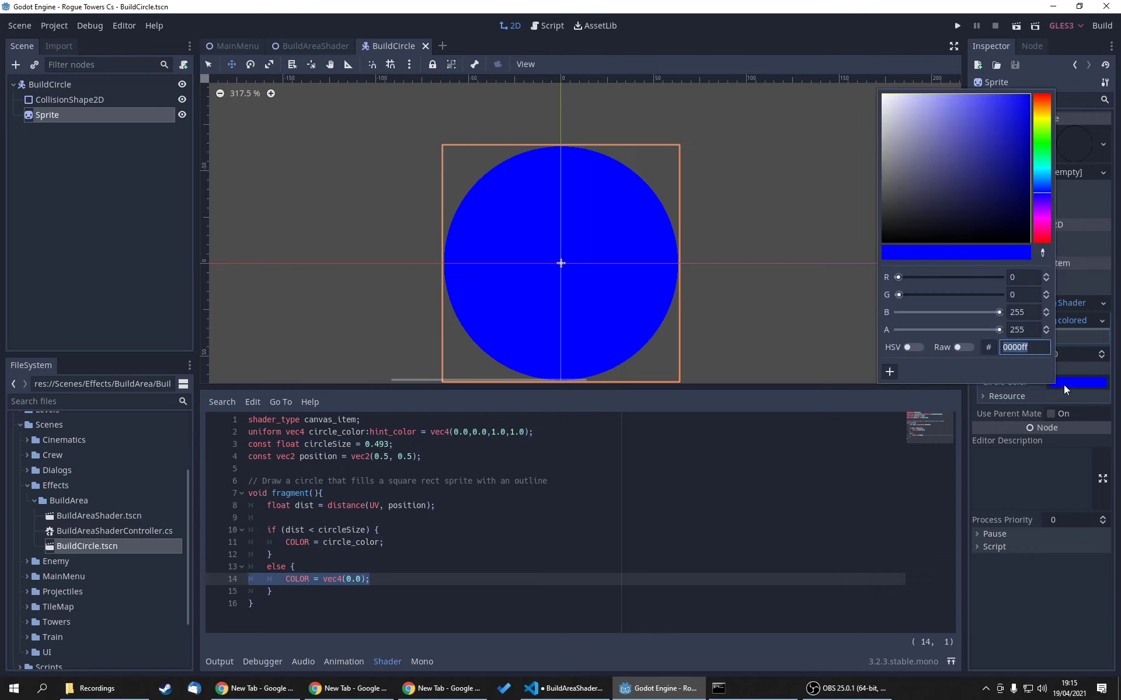
left_click(949, 123)
left_click_drag(926, 105, 888, 191)
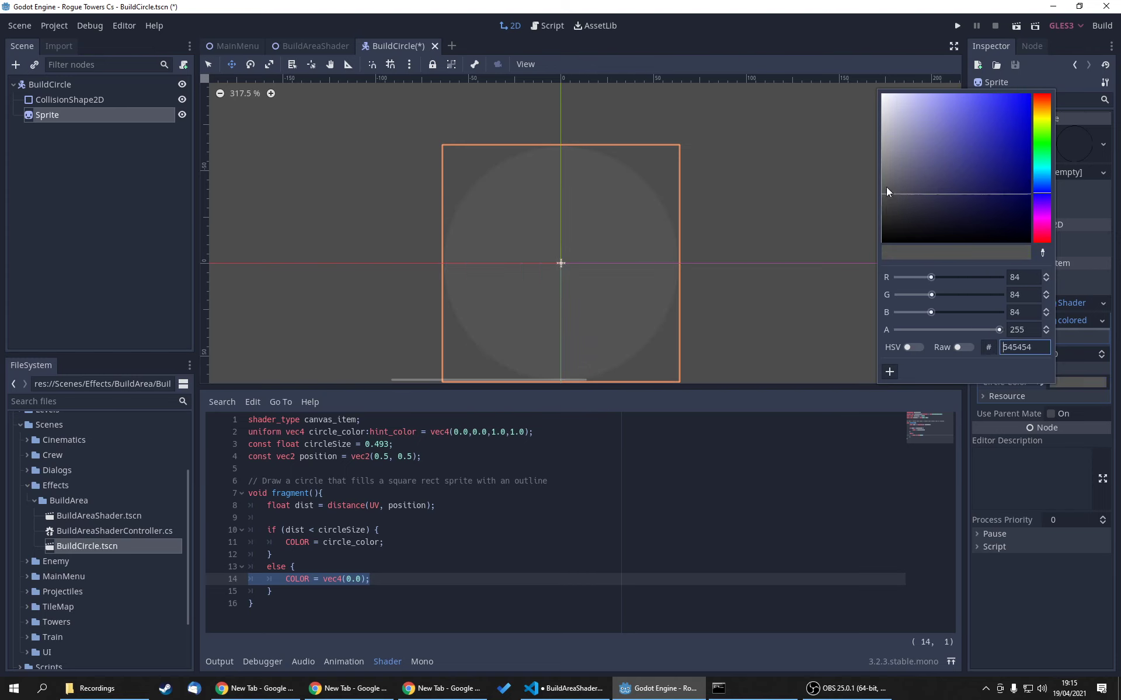
left_click(902, 384)
left_click(1040, 383)
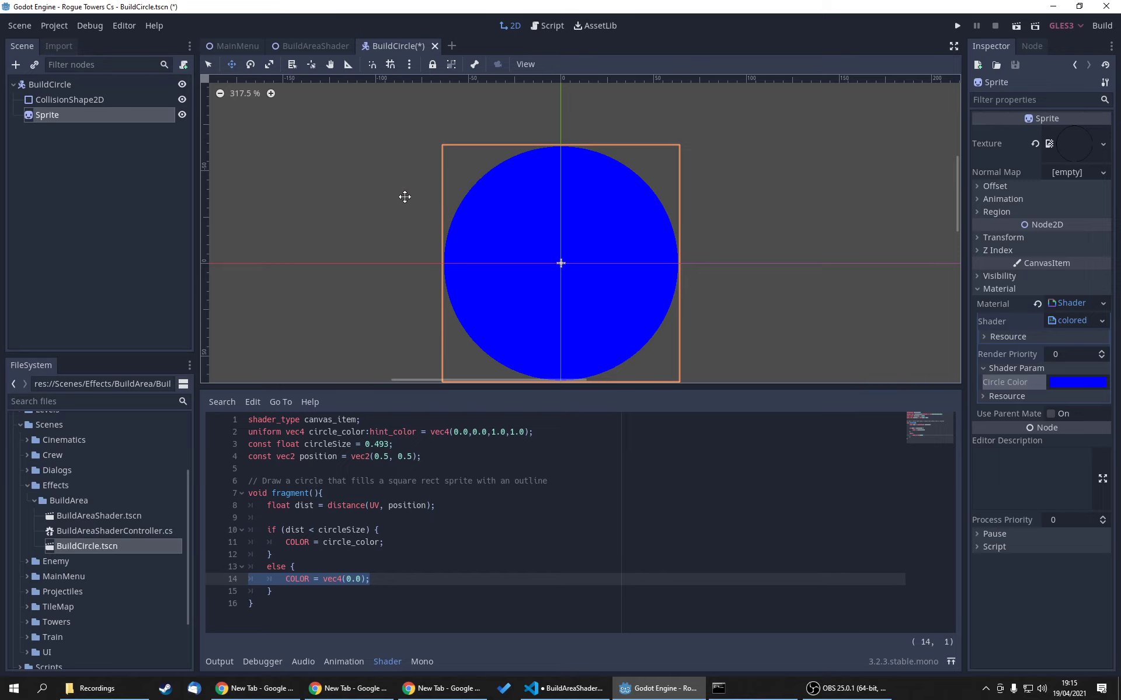
Step: Open the BuildAreaShader scene and examine the properties of its ViewportRender and Viewport nodes
left_click(309, 45)
key("Down")
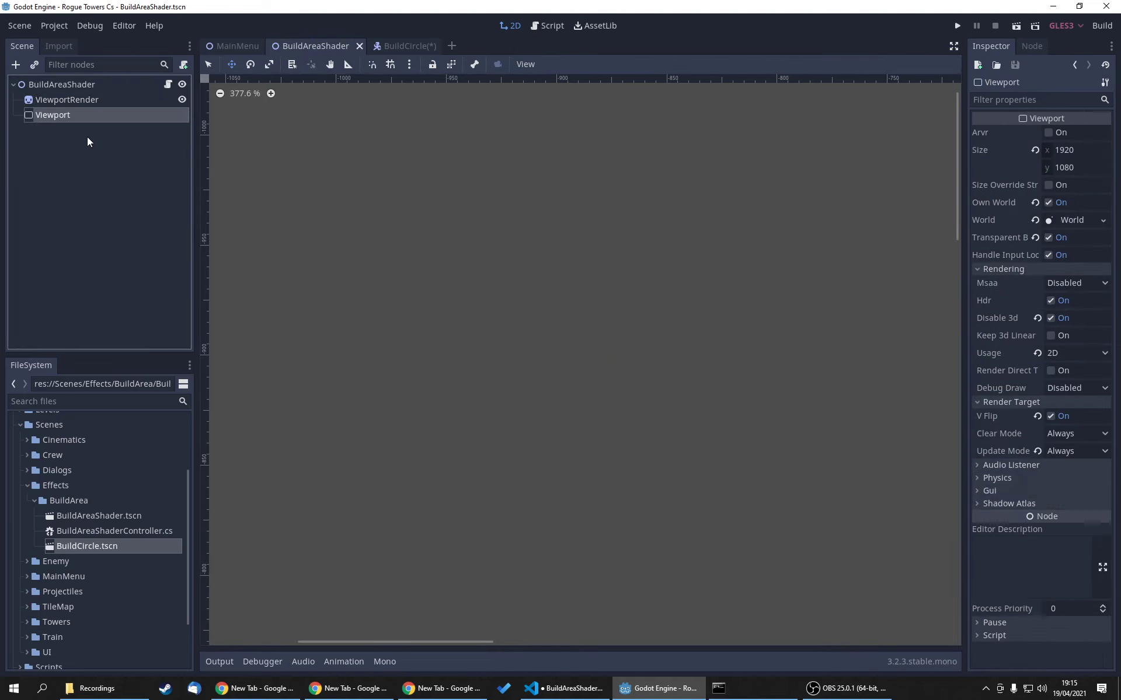
left_click(76, 102)
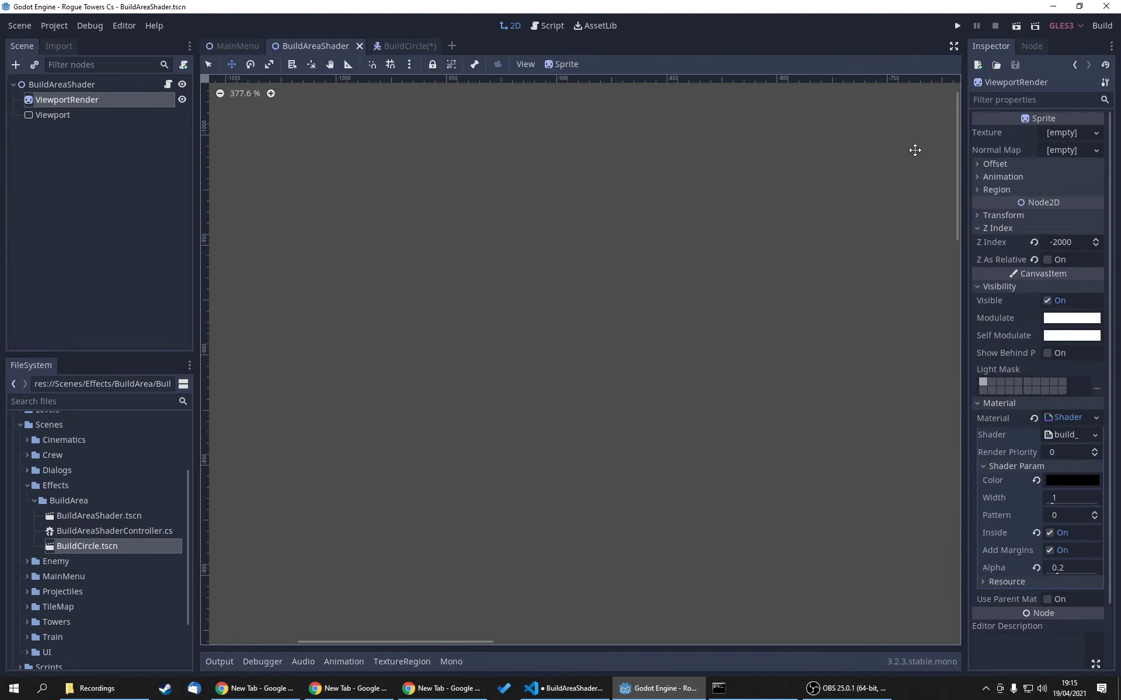
left_click(70, 119)
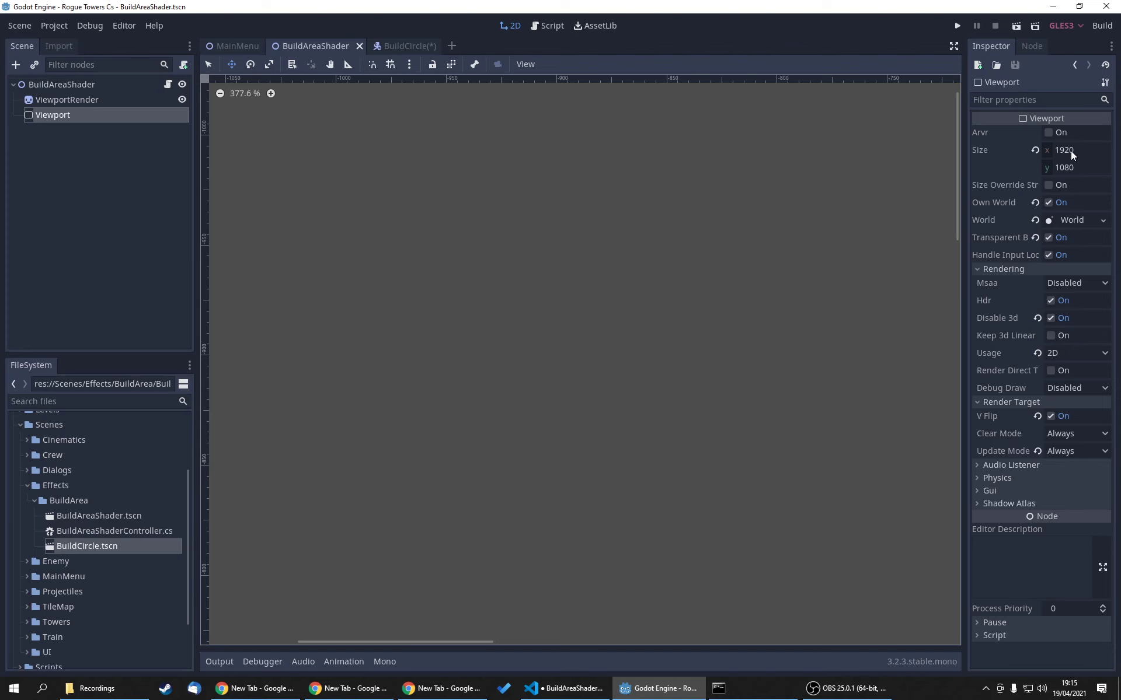
Step: Check the display window's width and height in the project settings against the Viewport size
left_click(64, 26)
left_click(105, 46)
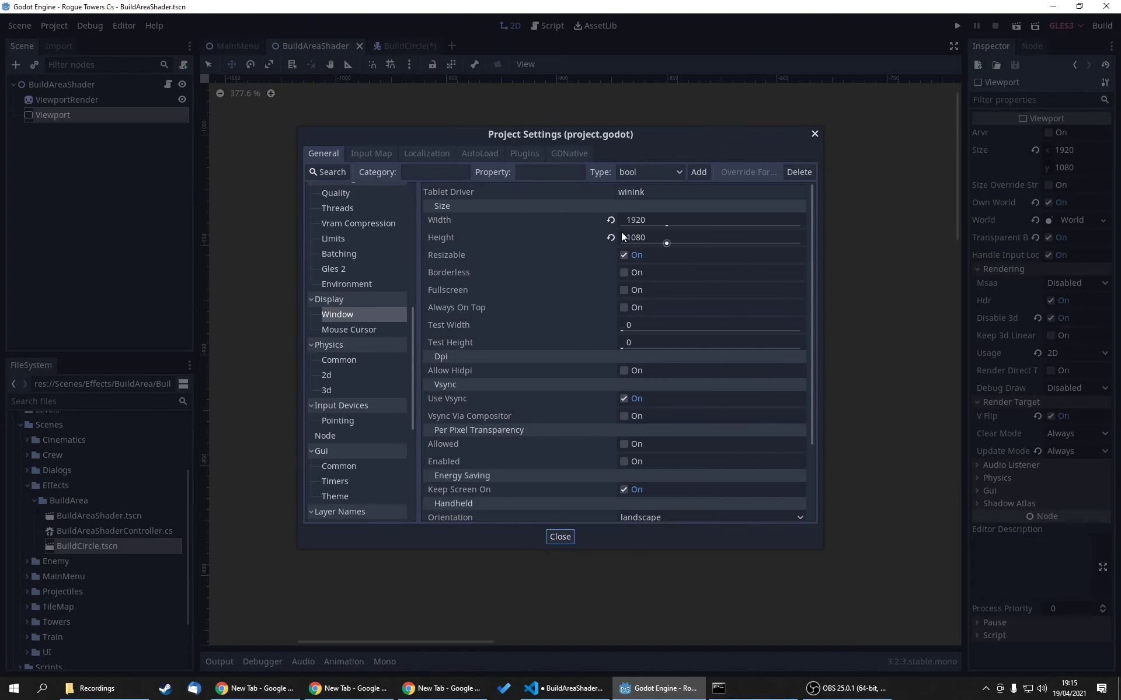
left_click(557, 537)
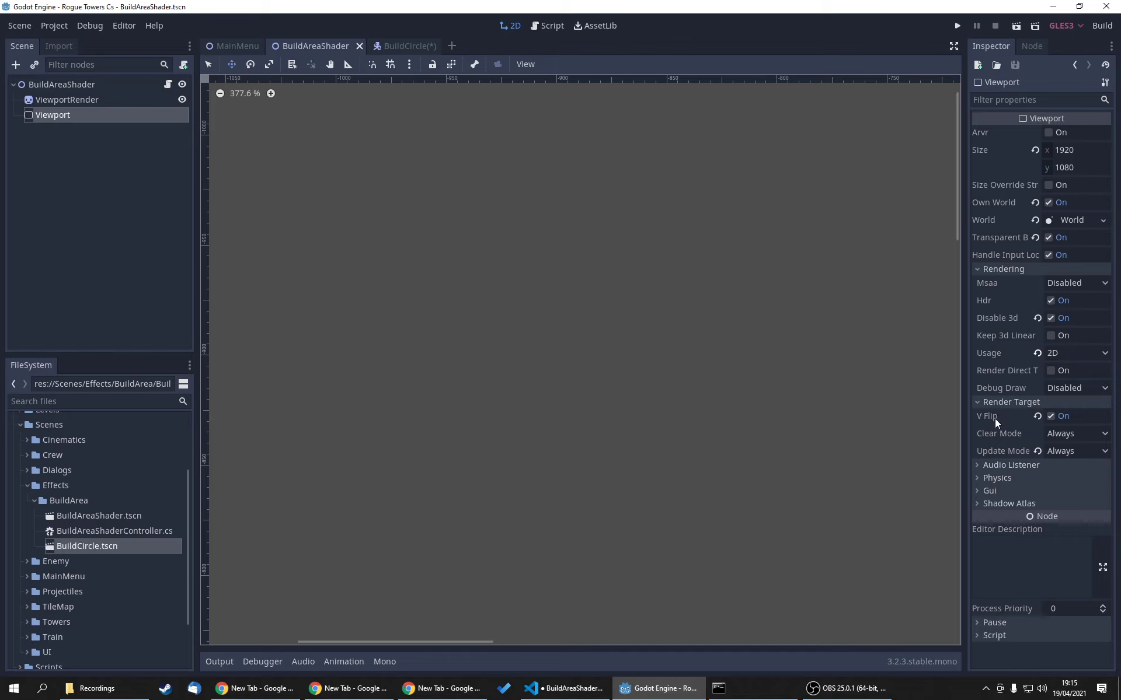
Step: Examine the Viewport node's World resource and the Environment assigned inside it
mouse_move(995, 419)
left_click(1084, 222)
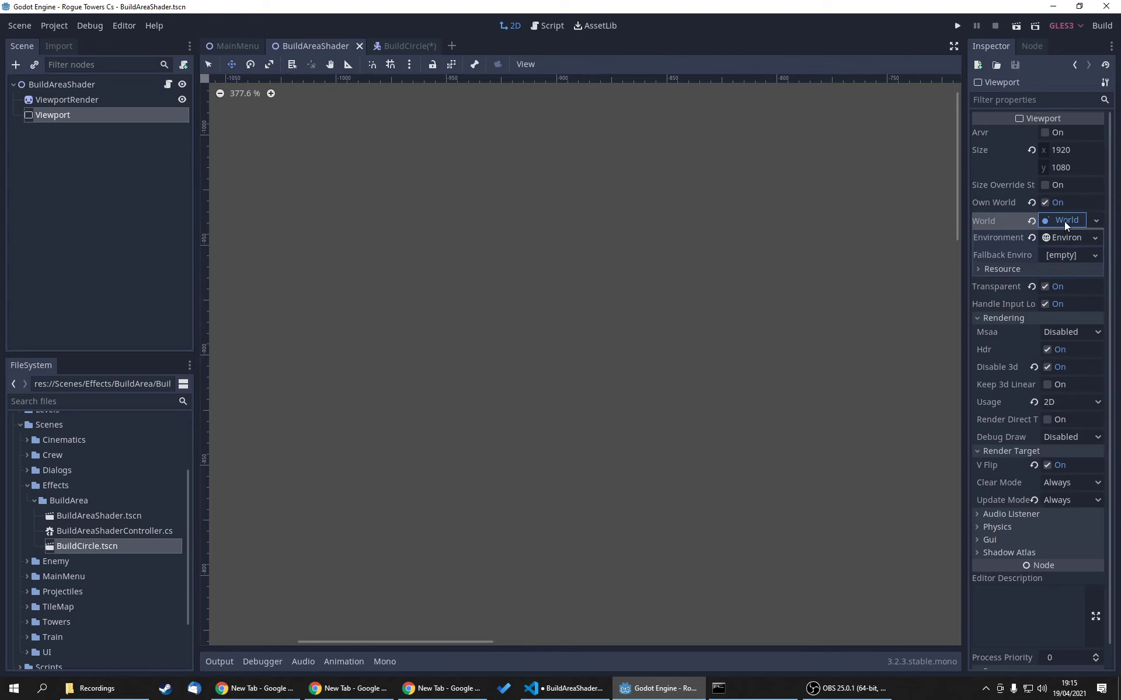
left_click(1068, 240)
left_click(1063, 237)
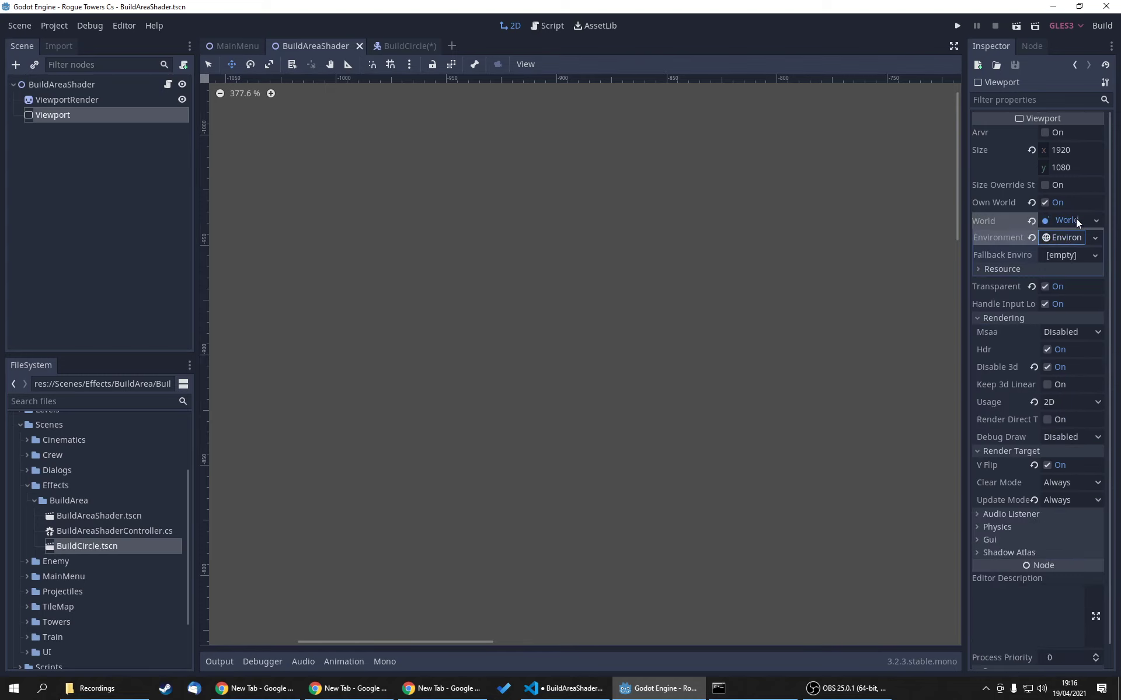
left_click(1062, 221)
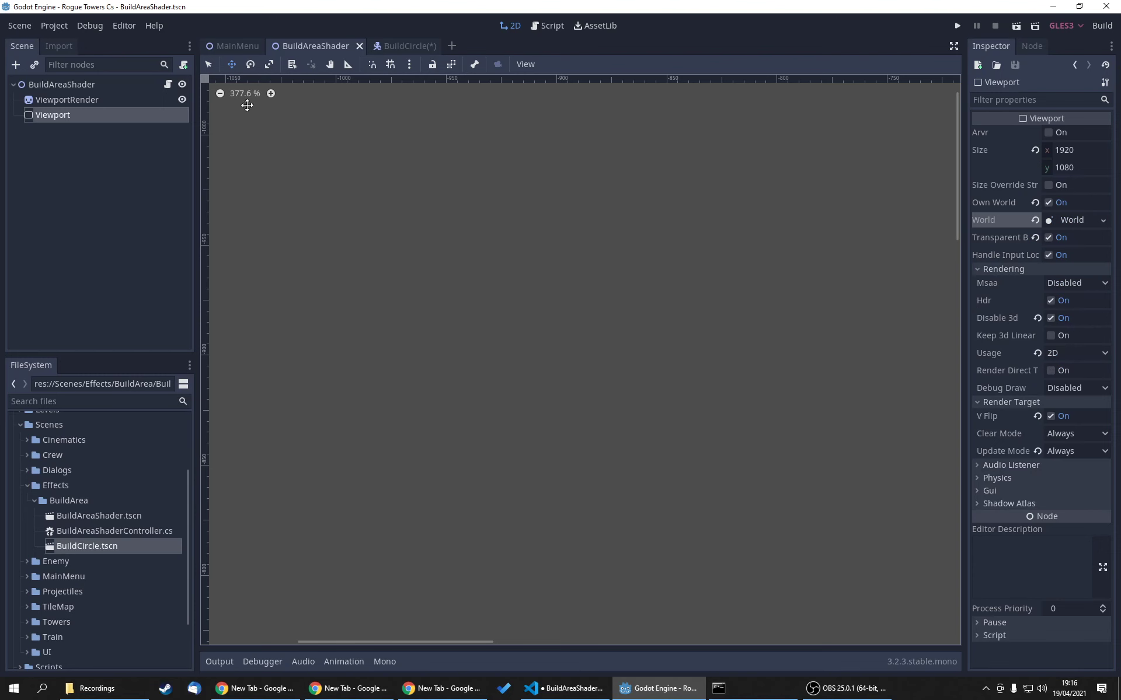
Step: Switch to Visual Studio Code and compare the _Process camera-following lines and RenderSprite texture assignment with Godot's ViewportRender sprite
left_click(565, 688)
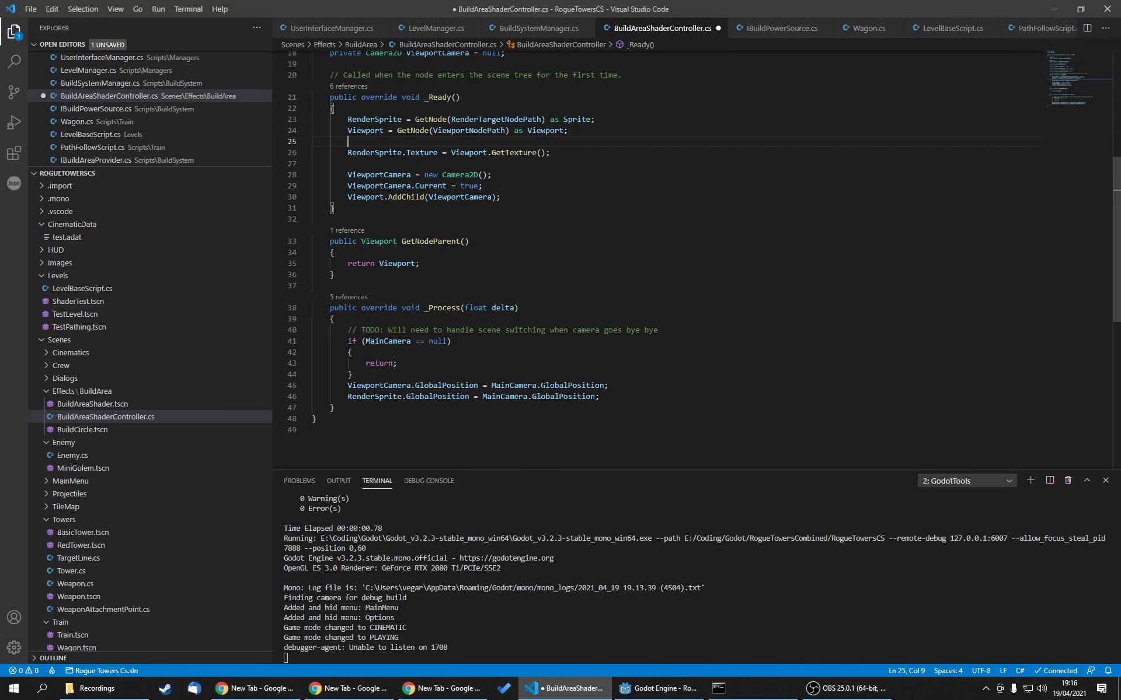
left_click_drag(559, 396, 353, 374)
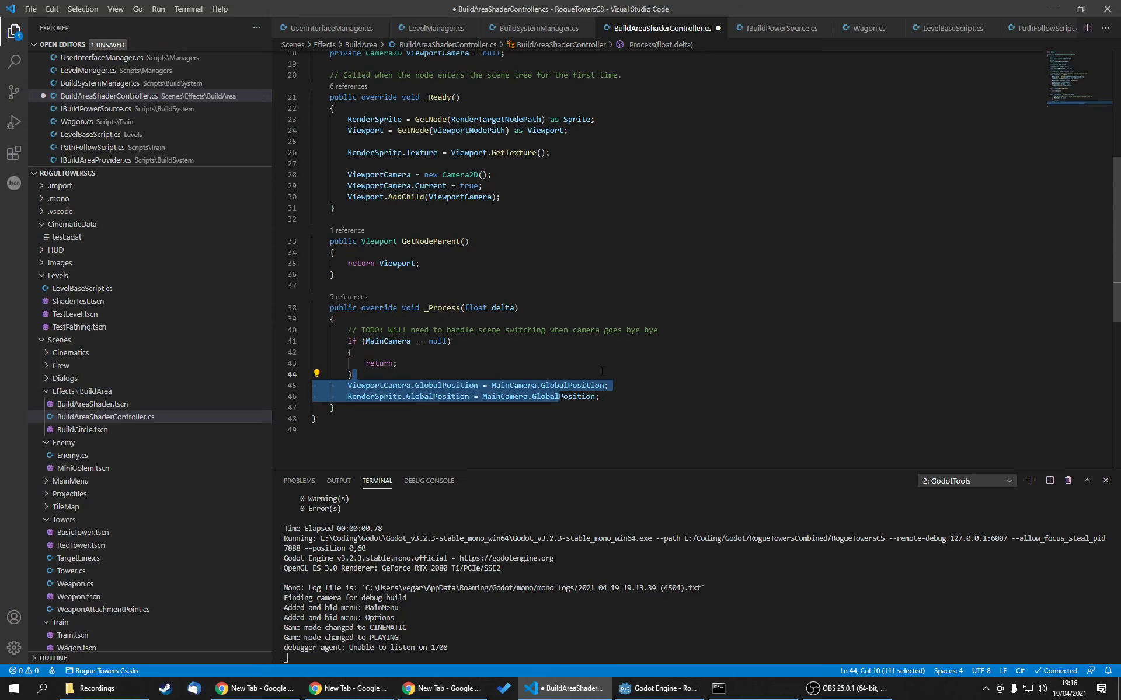
left_click(636, 687)
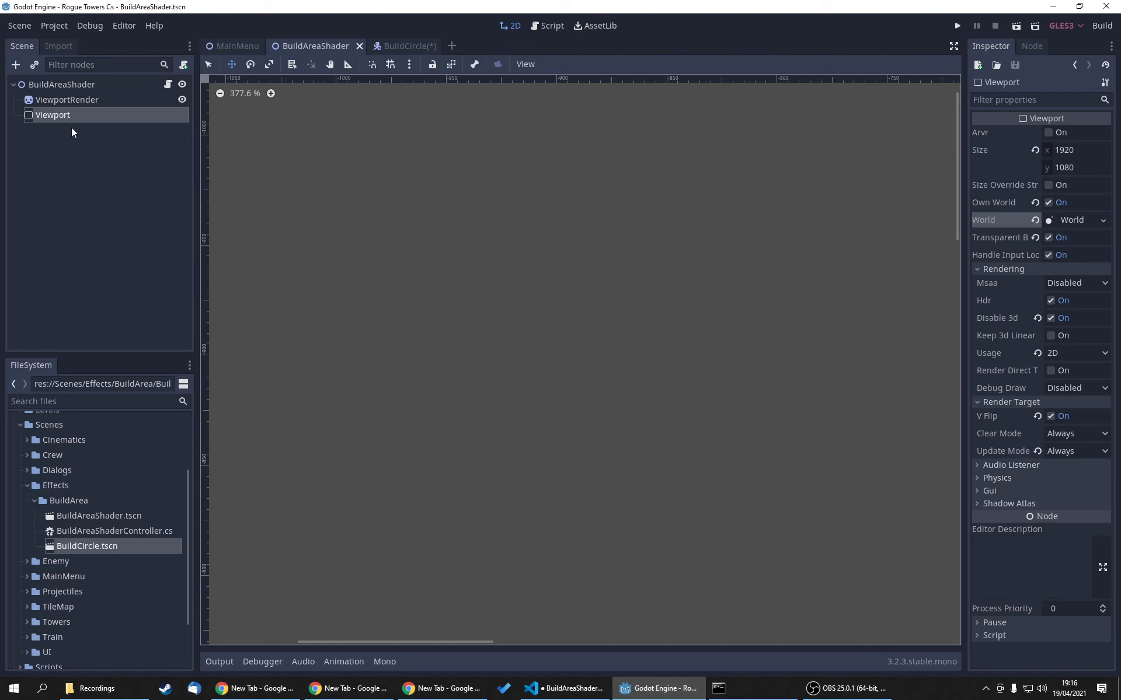
left_click(61, 101)
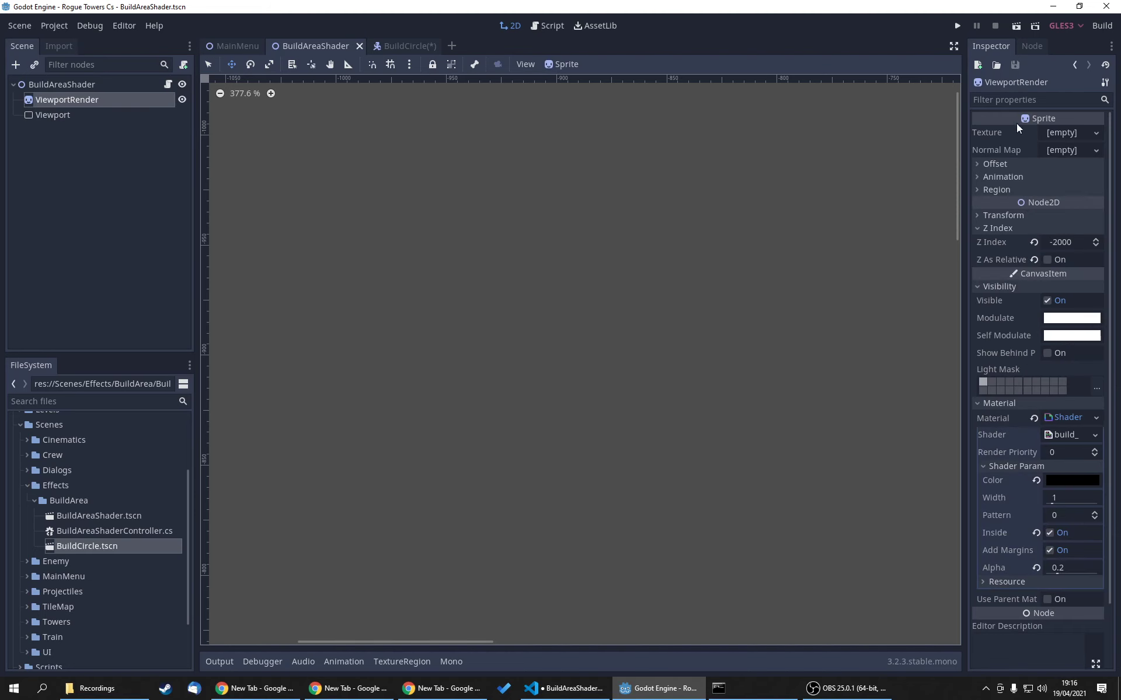
left_click(566, 687)
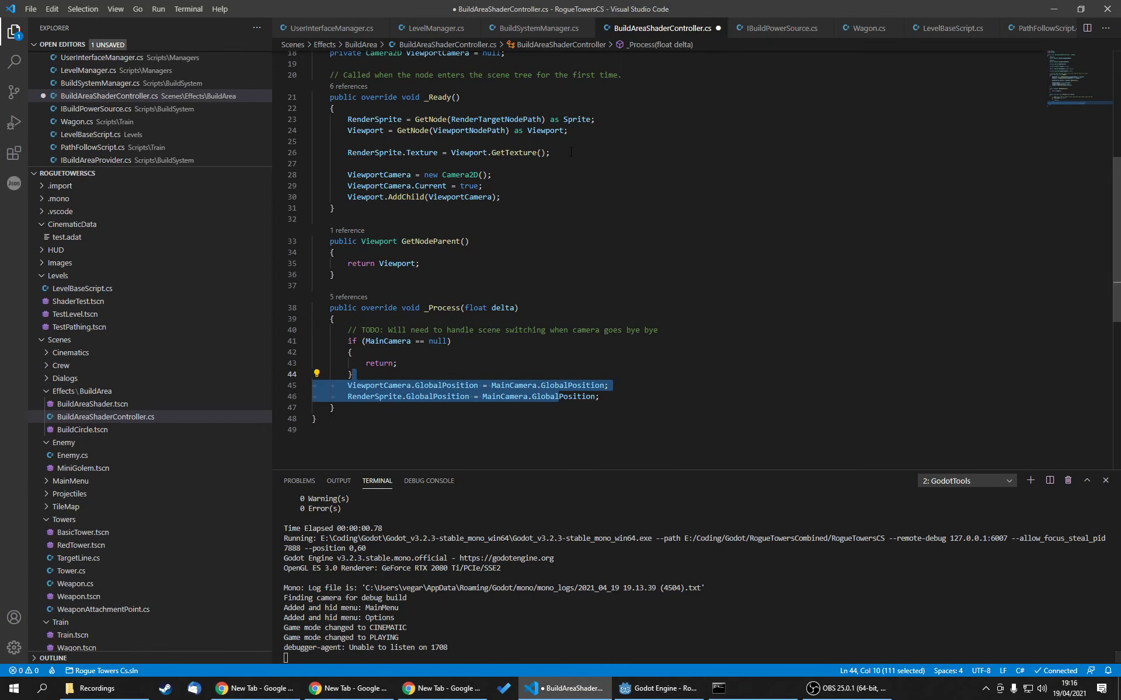
left_click_drag(552, 152, 383, 142)
key("alt+Tab")
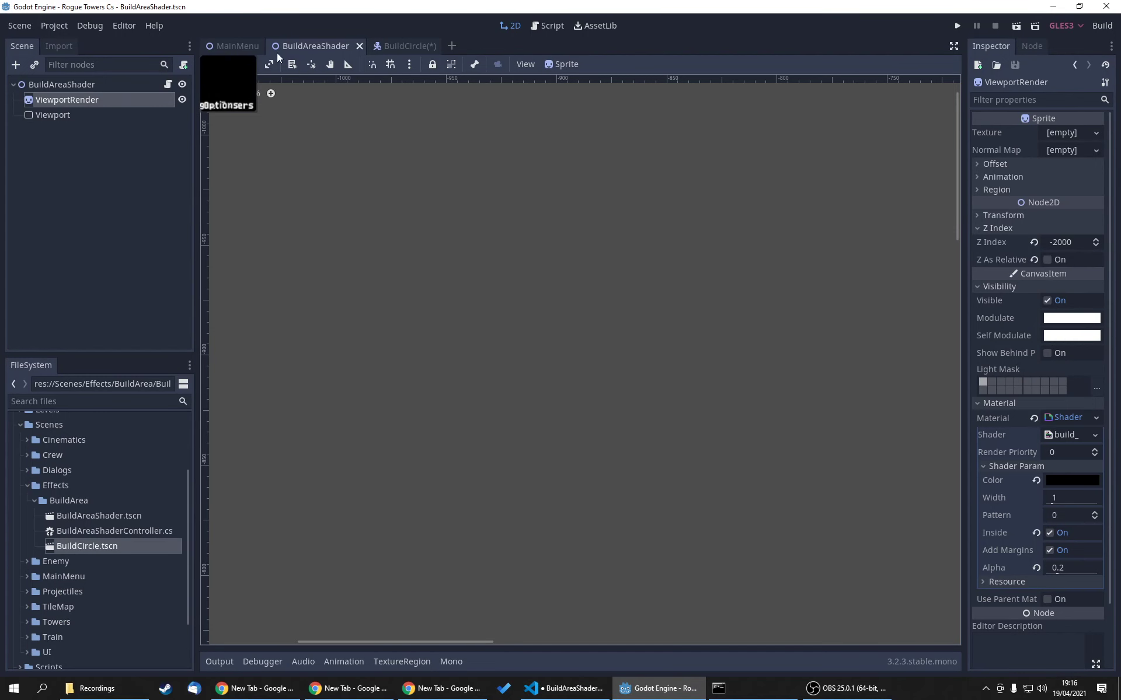
Step: Open the TestLevel scene from the Levels folder and look over its whole map
left_click(237, 52)
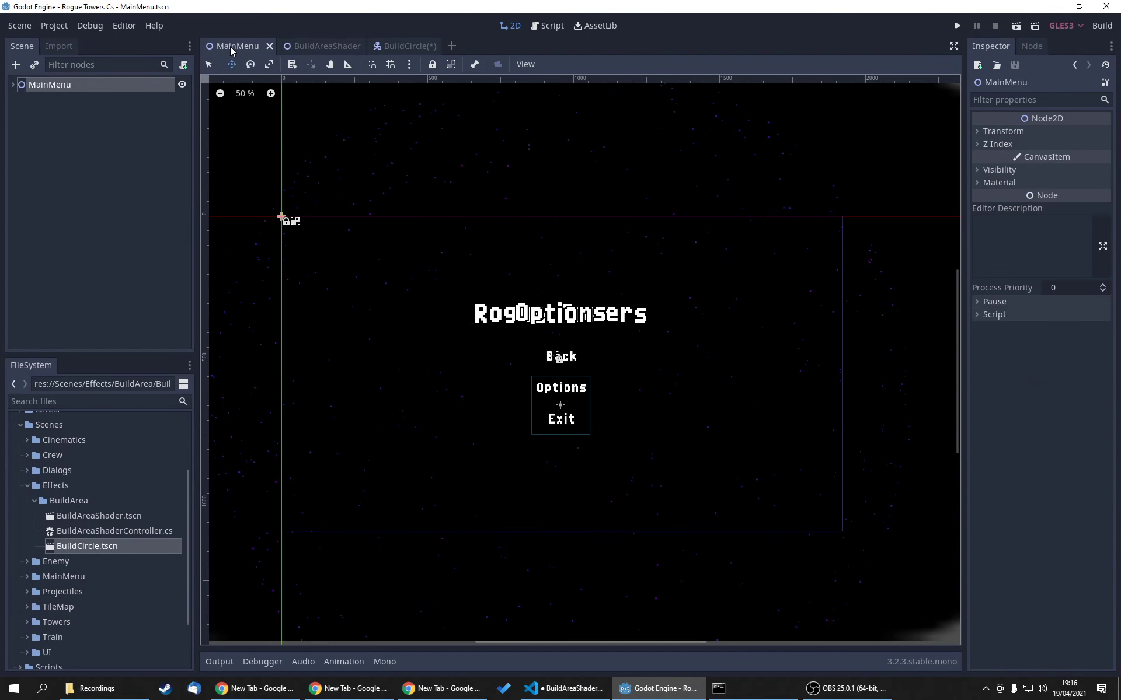
left_click(387, 50)
left_click(345, 55)
scroll(53, 479, "up", 3)
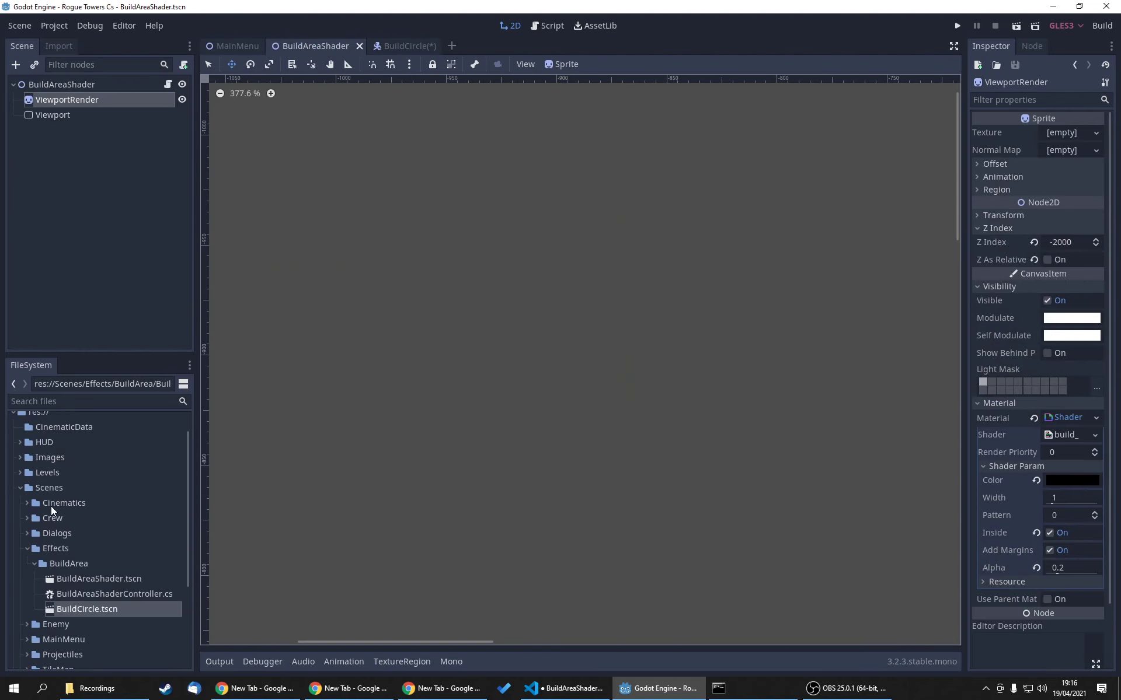
left_click(20, 496)
double_click(64, 542)
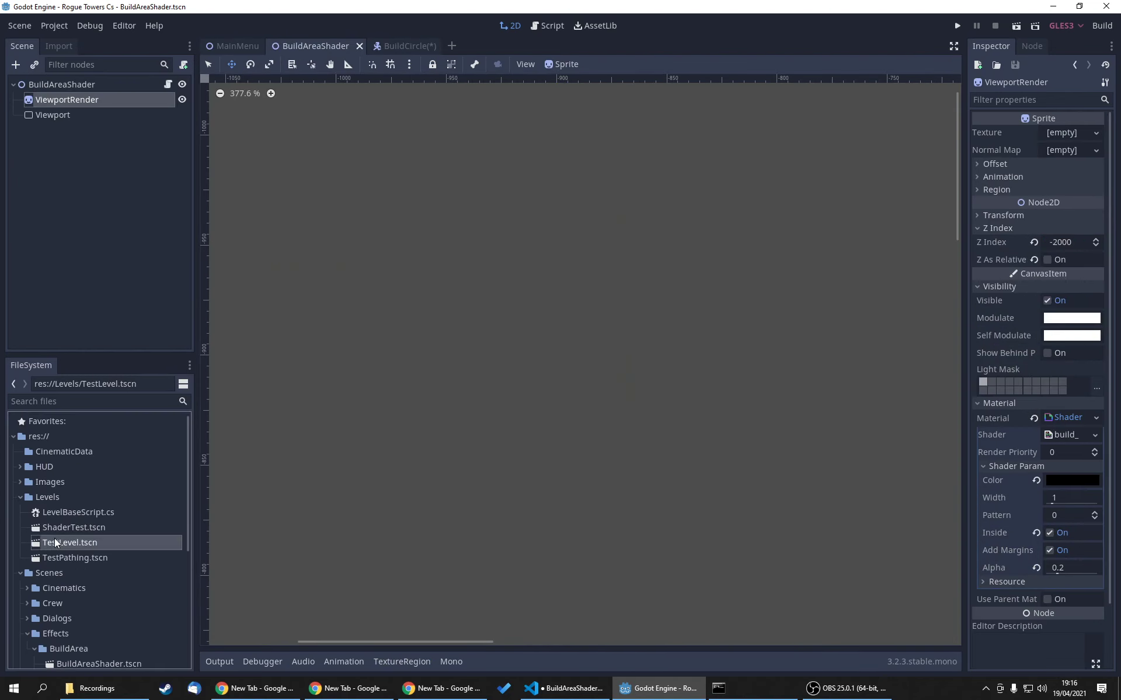
scroll(467, 385, "down", 5)
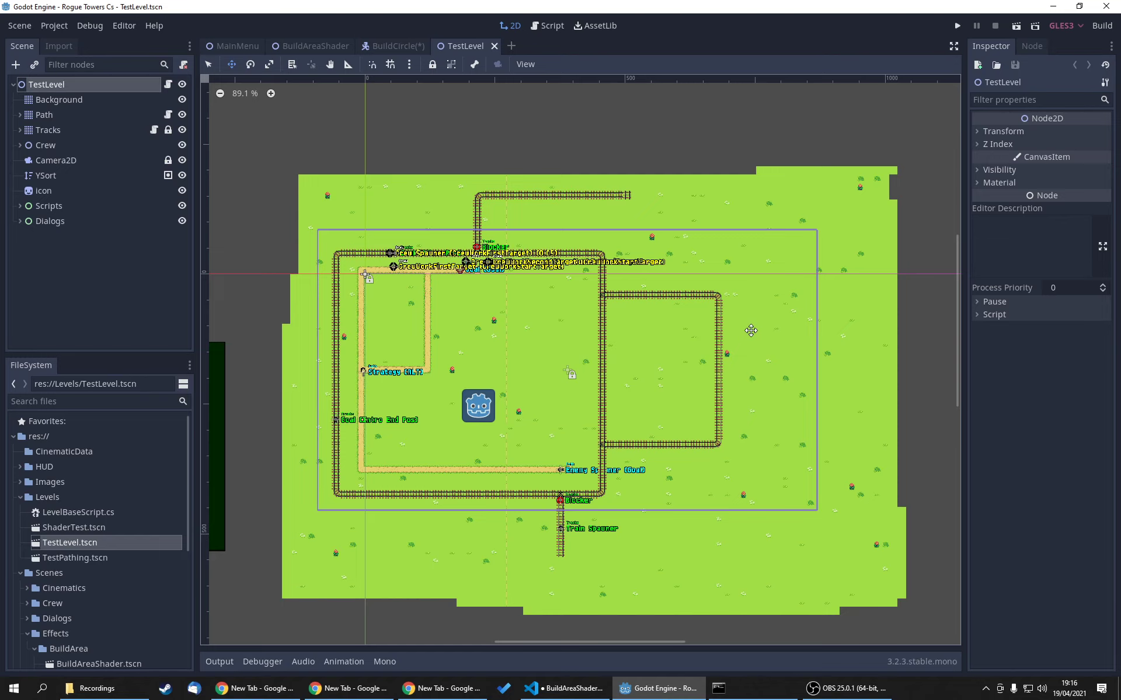
Step: Open the shader of ViewportRender's material in the BuildAreaShader scene and examine its uniforms and vertex function
left_click(313, 45)
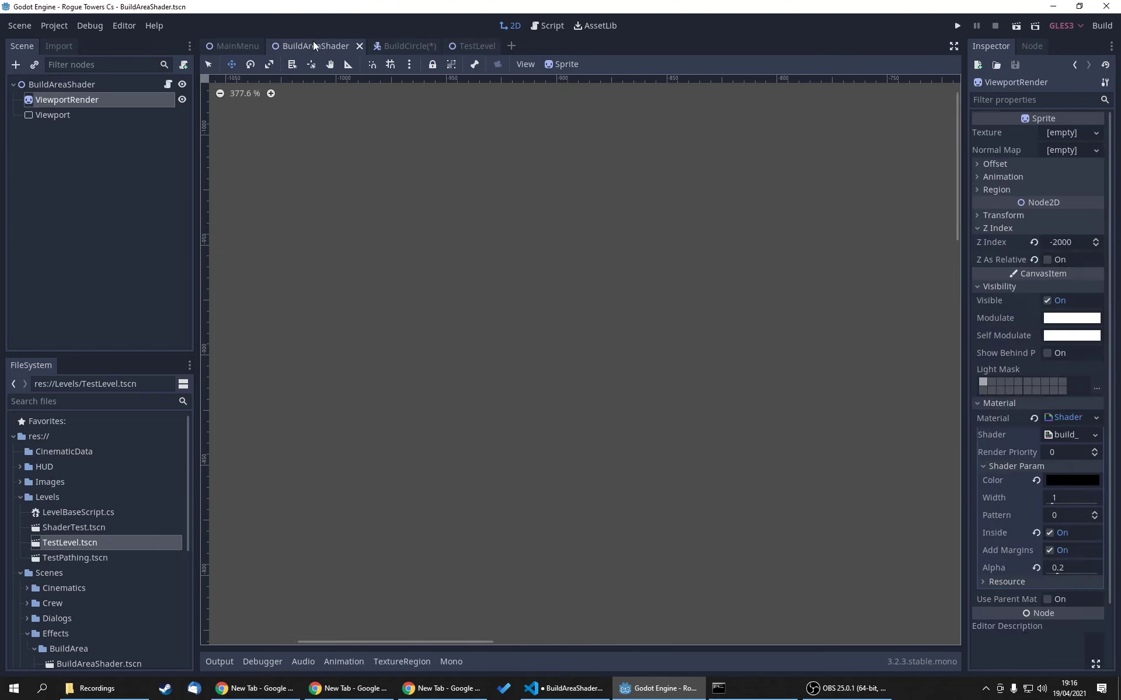
scroll(1042, 280, "down", 3)
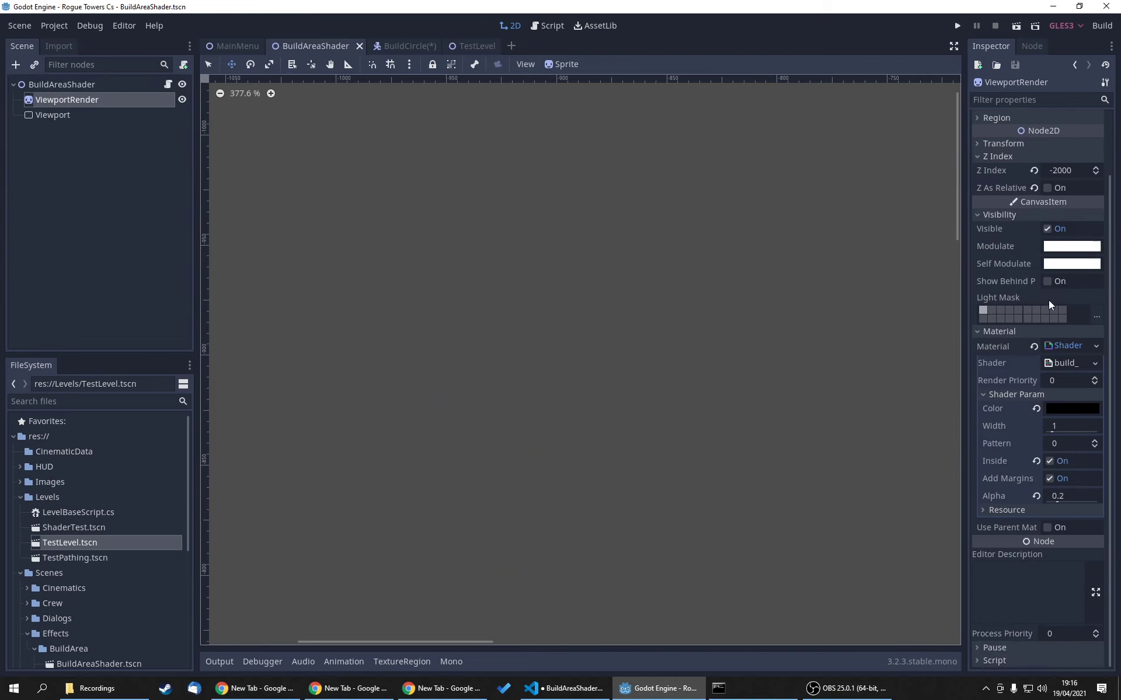
left_click(1054, 365)
left_click_drag(488, 388, 528, 266)
left_click_drag(330, 307, 408, 443)
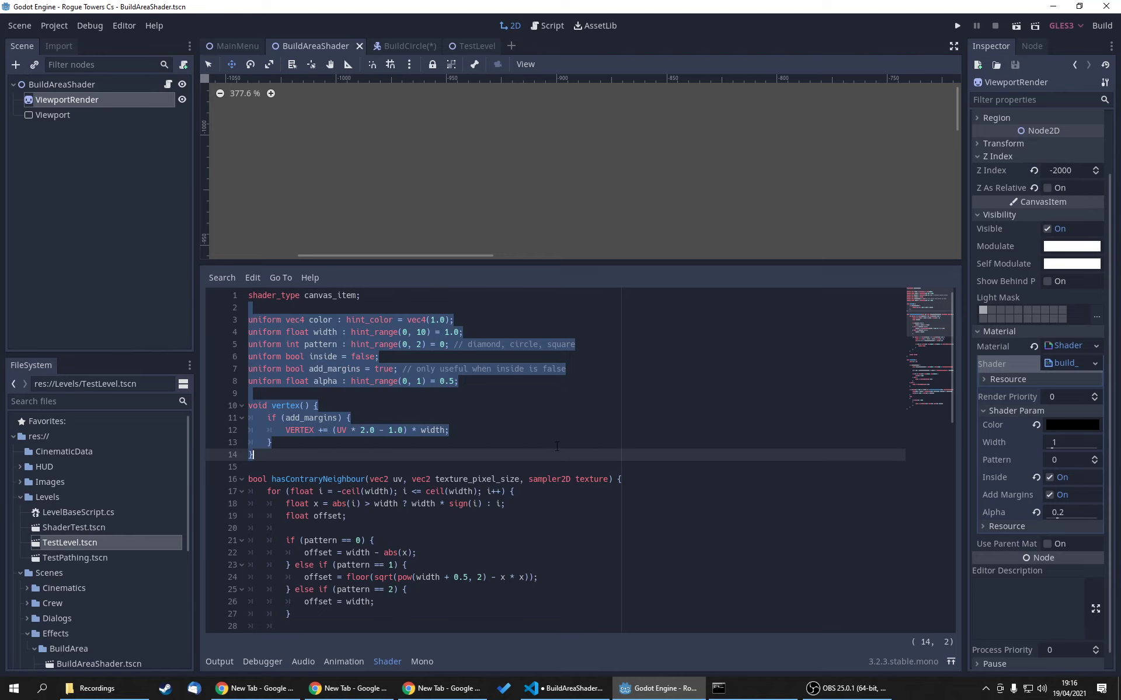
Step: Examine the shader's hasContraryNeighbour function and the add_margins handling in its fragment function
left_click(537, 478)
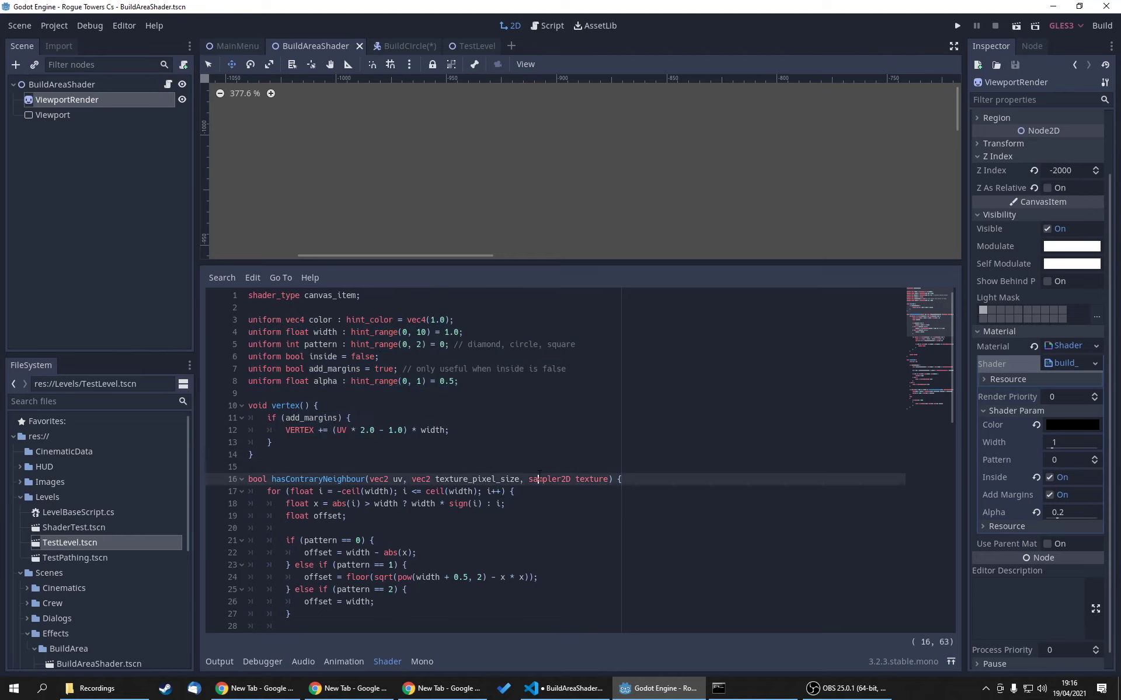
scroll(539, 475, "down", 4)
scroll(539, 474, "down", 2)
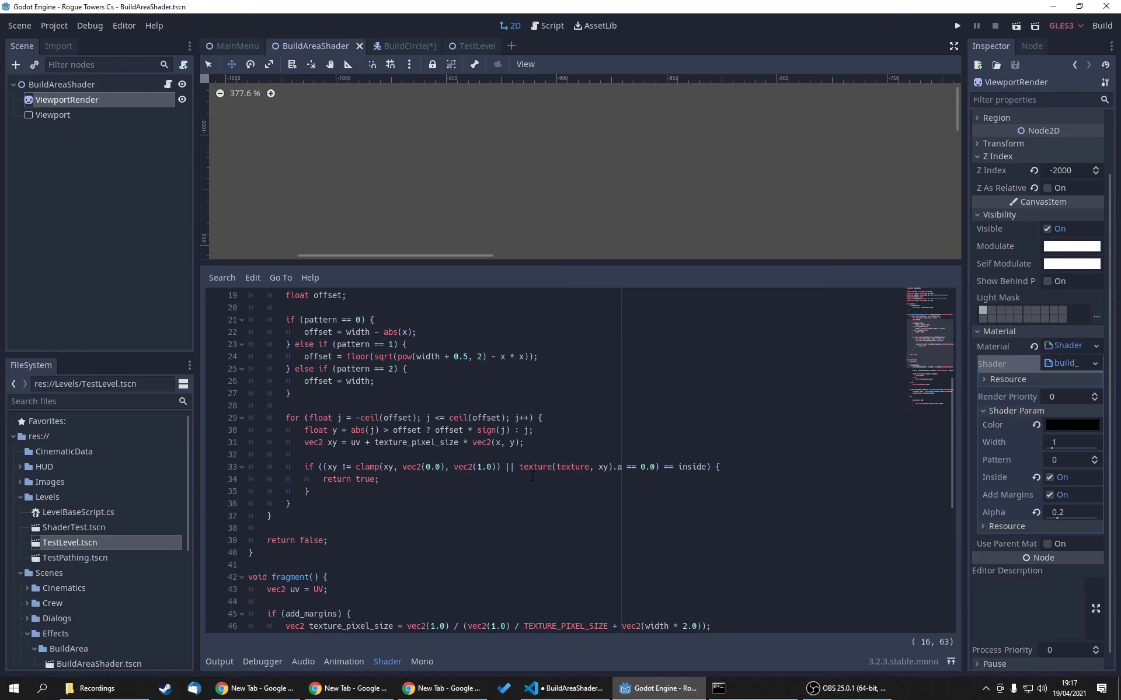
scroll(533, 477, "down", 6)
left_click_drag(300, 320, 286, 443)
scroll(499, 485, "down", 2)
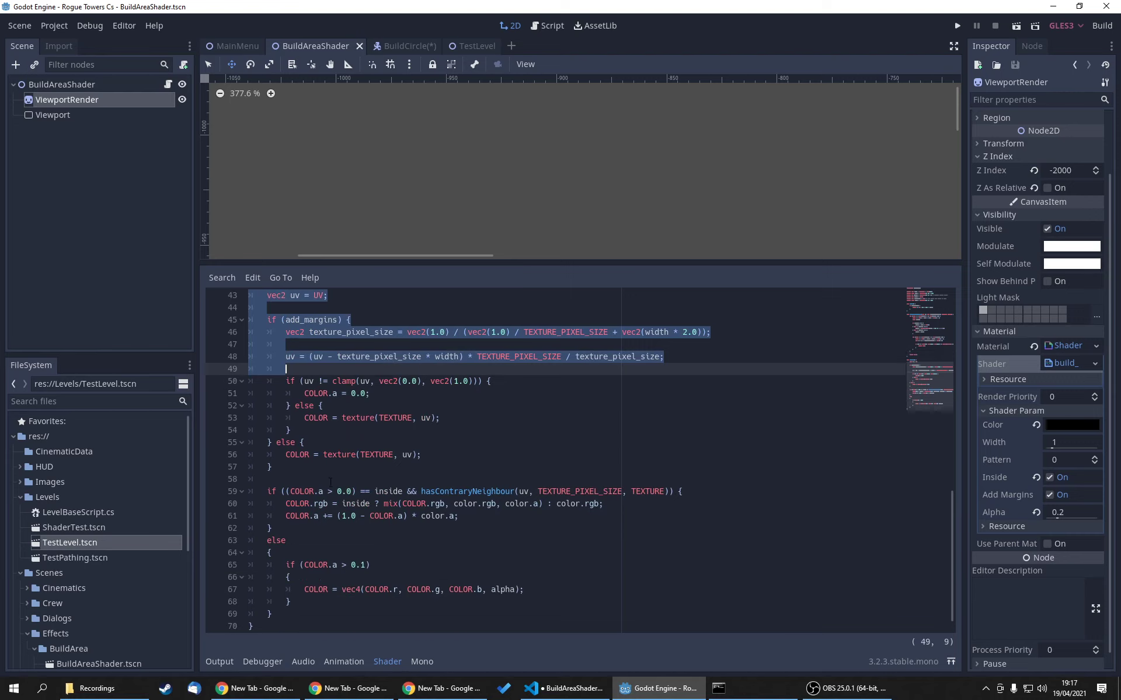
scroll(330, 483, "down", 1)
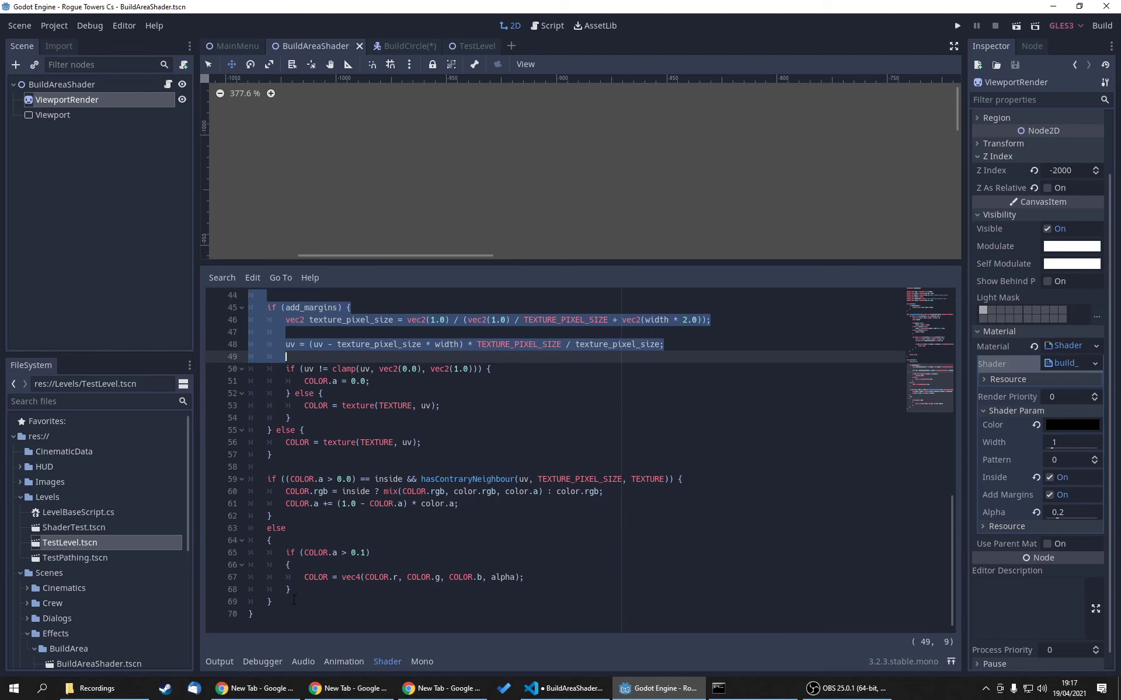
Step: Examine the fragment function's final else branch, with its COLOR.a > 0.1 test and alpha assignment
left_click_drag(293, 600, 238, 529)
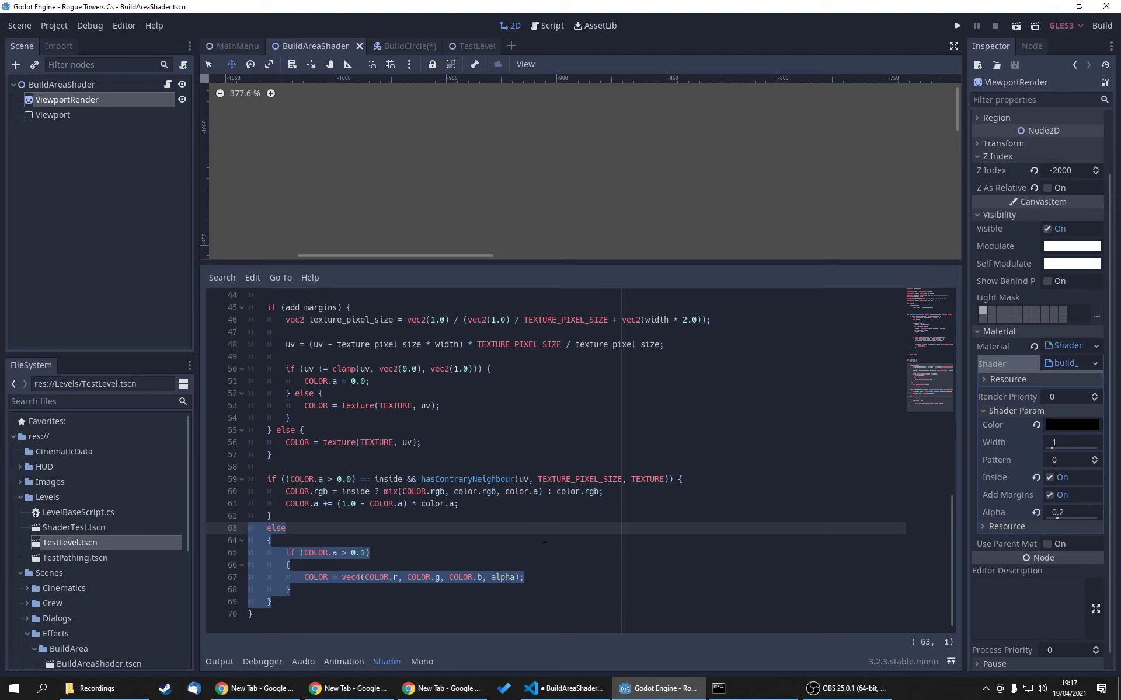
left_click_drag(267, 516, 433, 561)
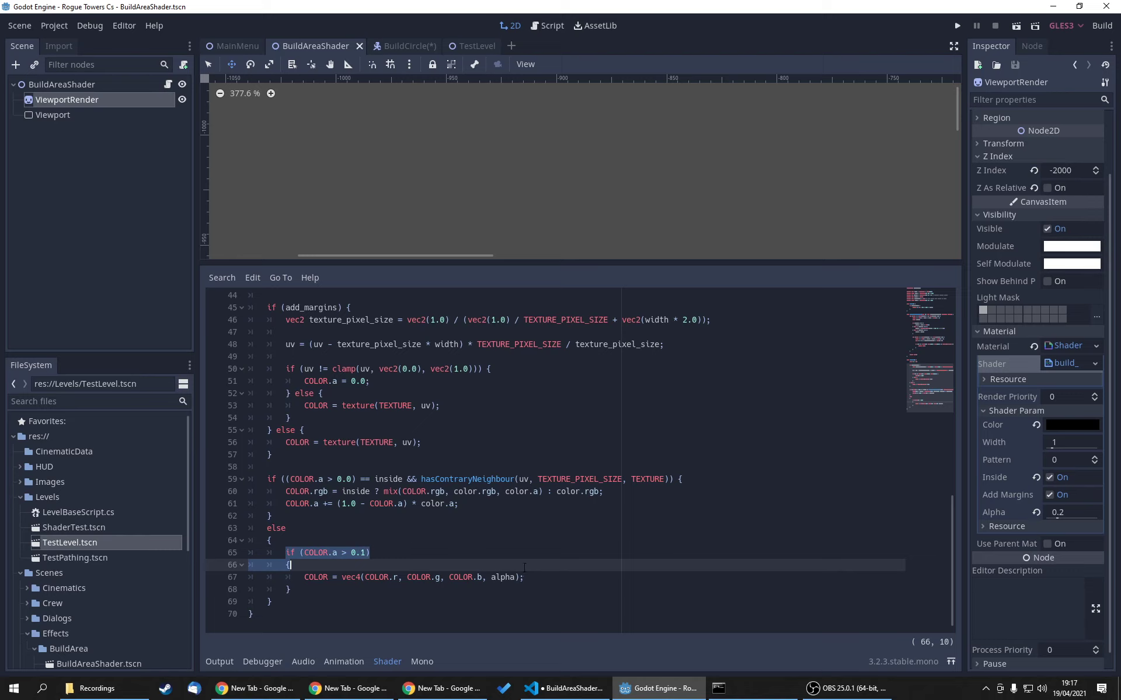
left_click_drag(536, 575, 290, 565)
left_click(549, 480)
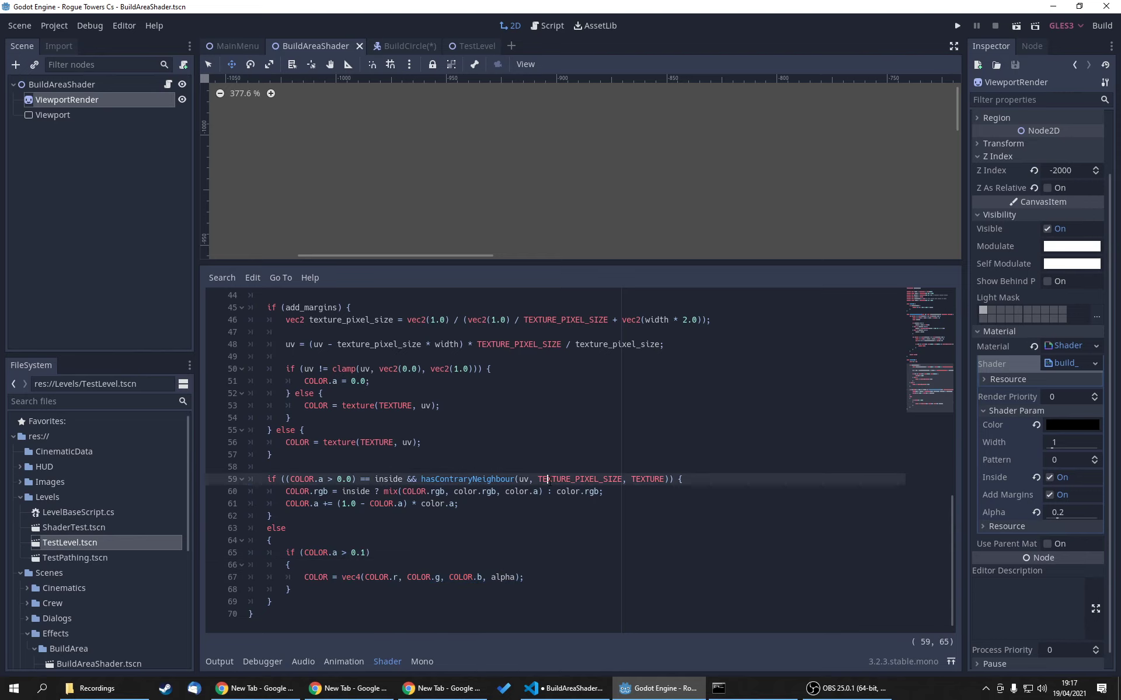
Step: Run the project, start play to view the build area around the train, and stop the game
key("F5")
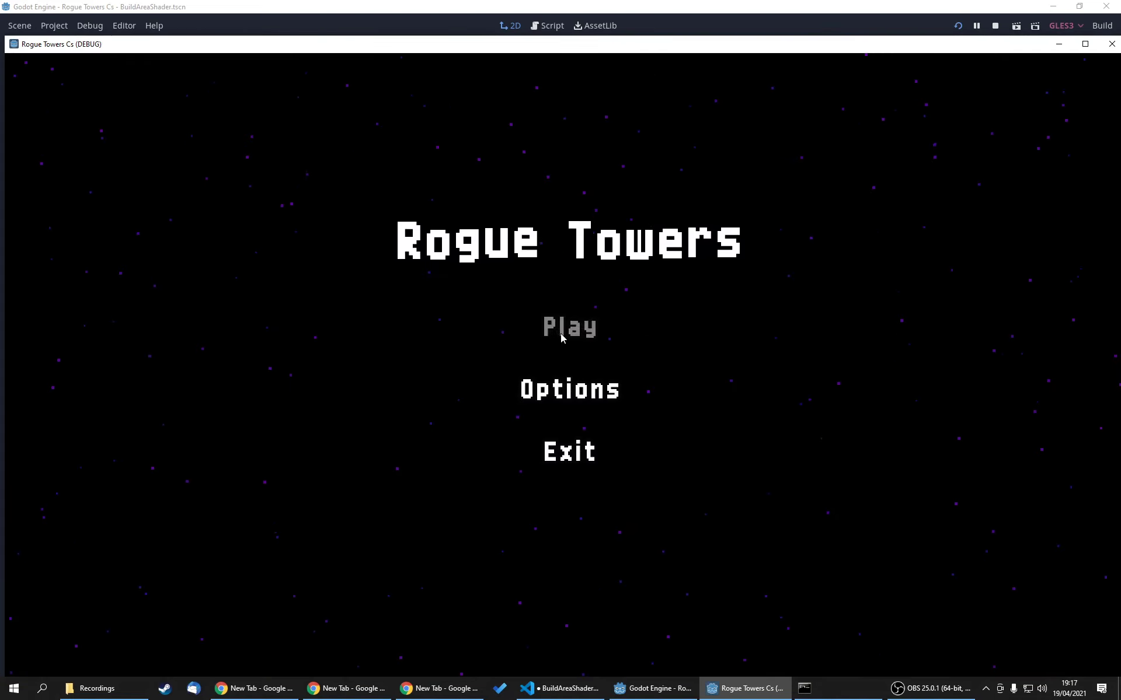
left_click(570, 325)
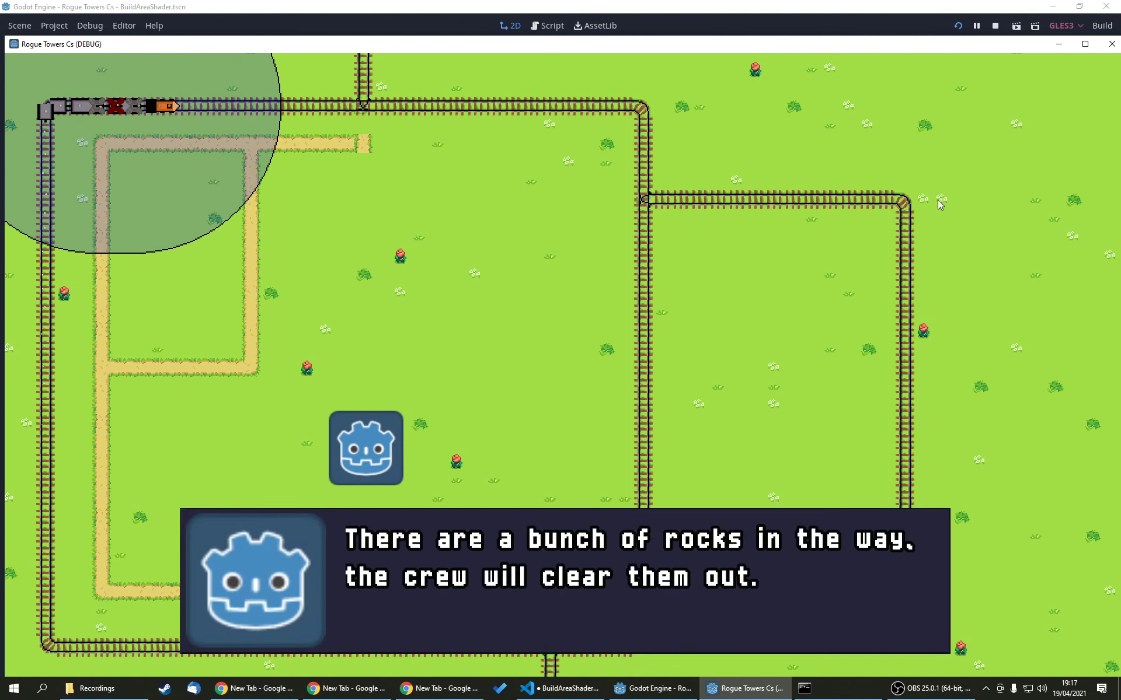
key("F8")
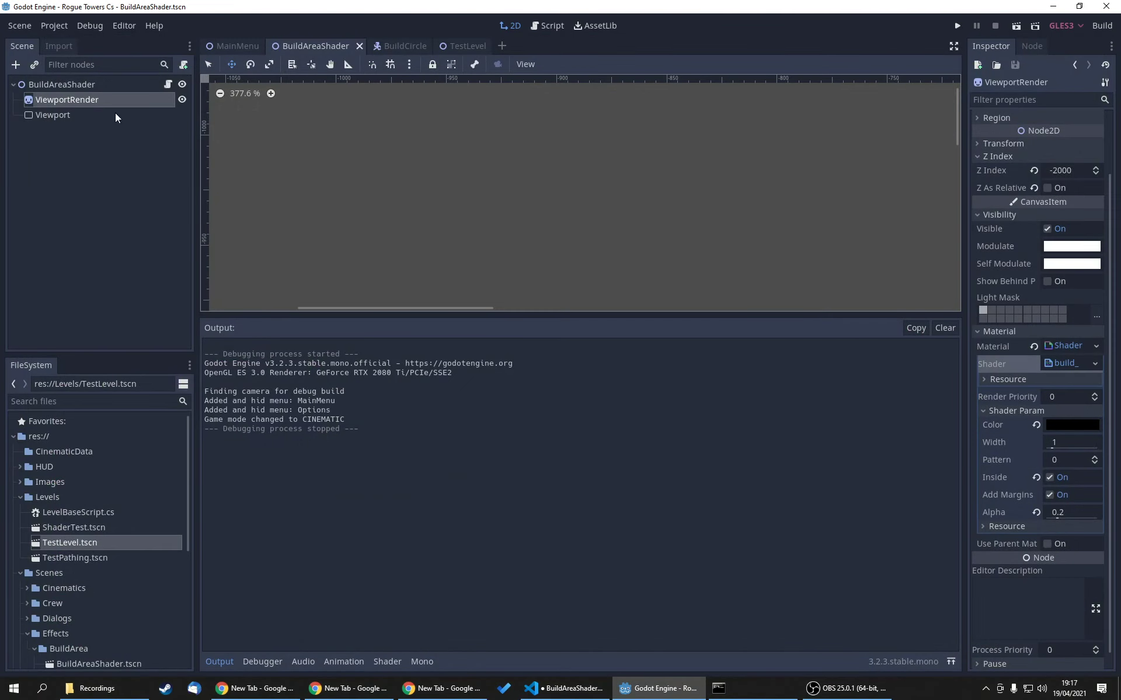
Step: Try red as the Circle Color of the Sprite's shader in the BuildCircle scene
left_click(403, 46)
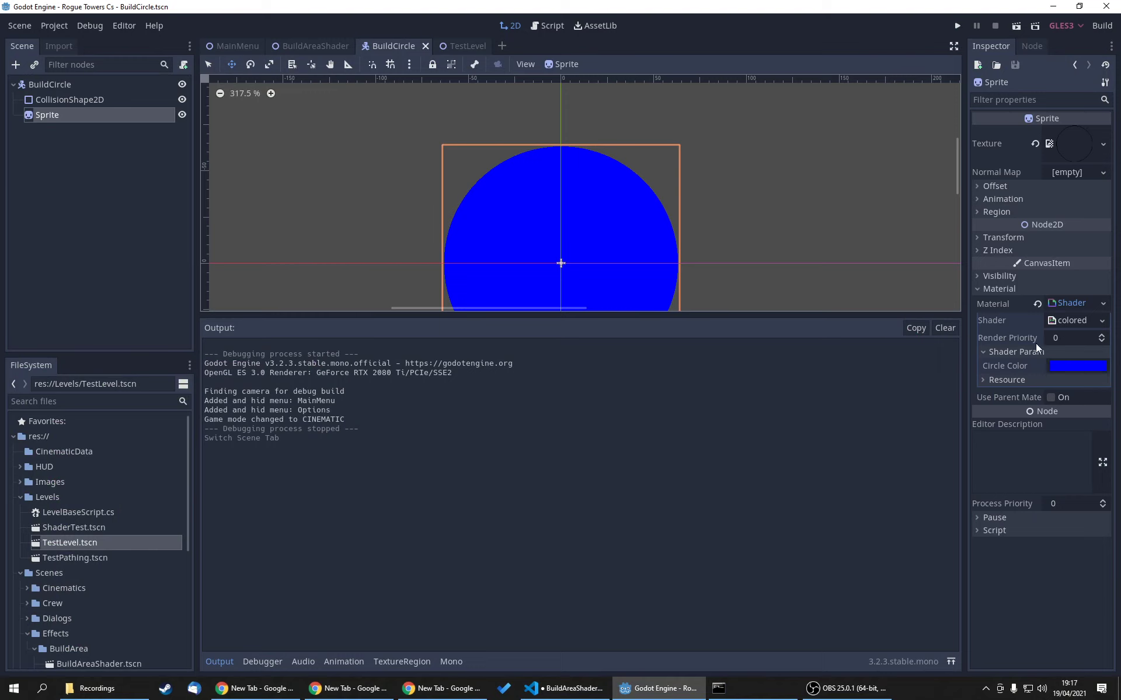
left_click(1050, 365)
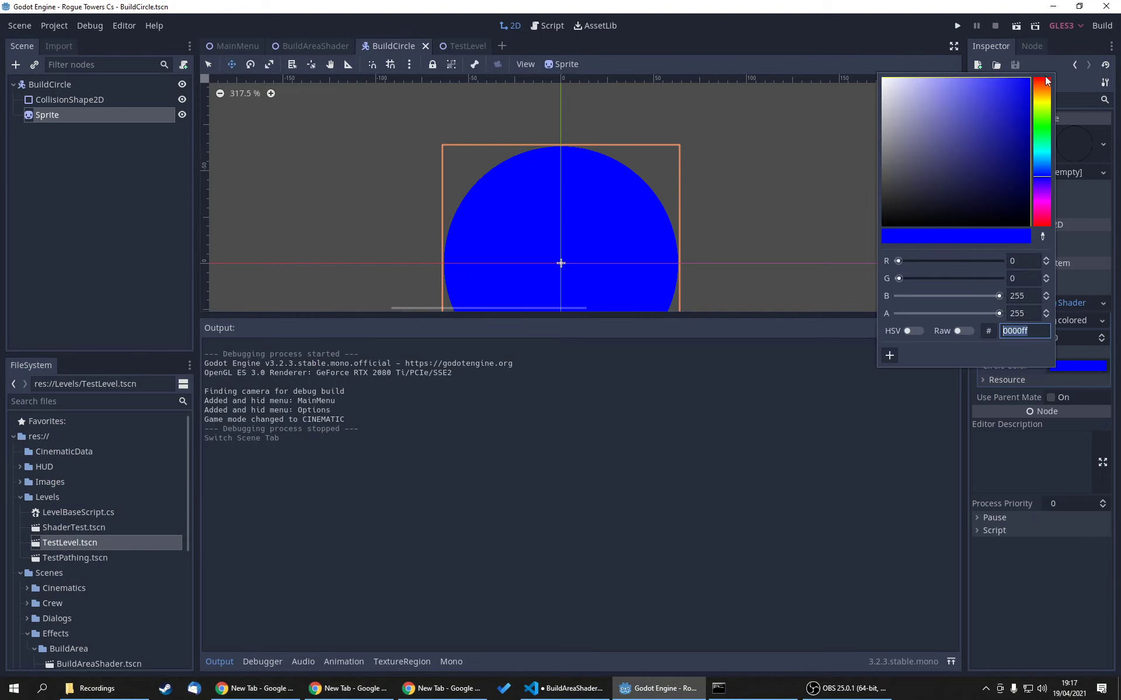
left_click_drag(1045, 76, 976, 52)
left_click(738, 24)
Step: Run the game with the red circle colour, inspect the train's build area in play, and close the game
key("F5")
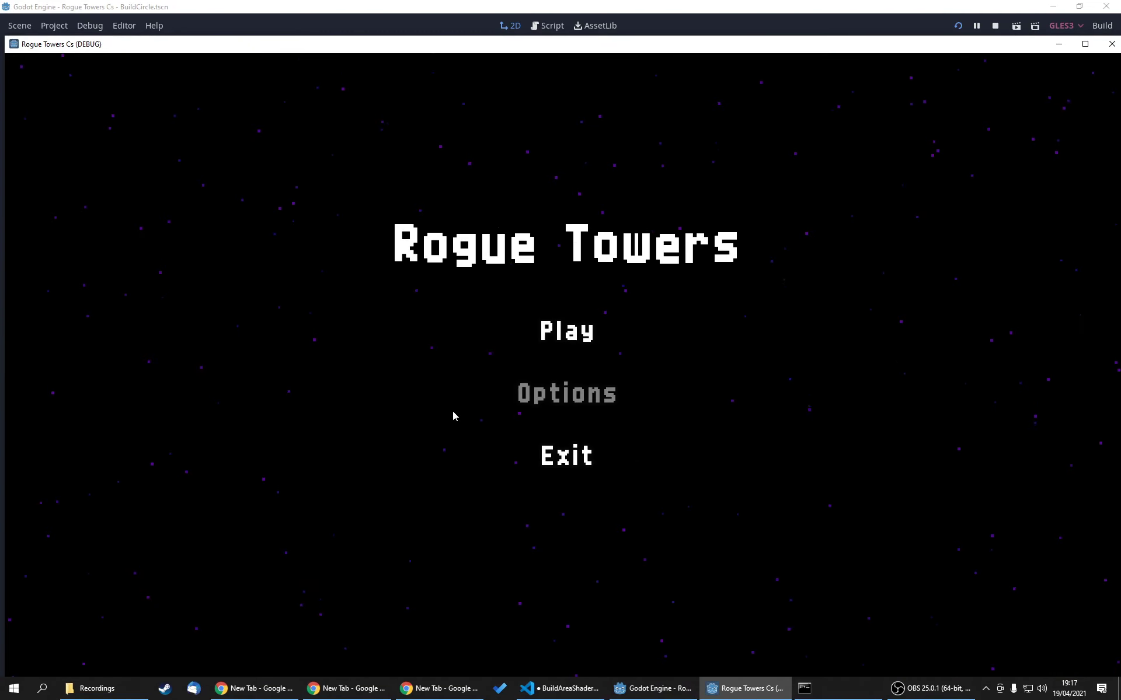
left_click(558, 334)
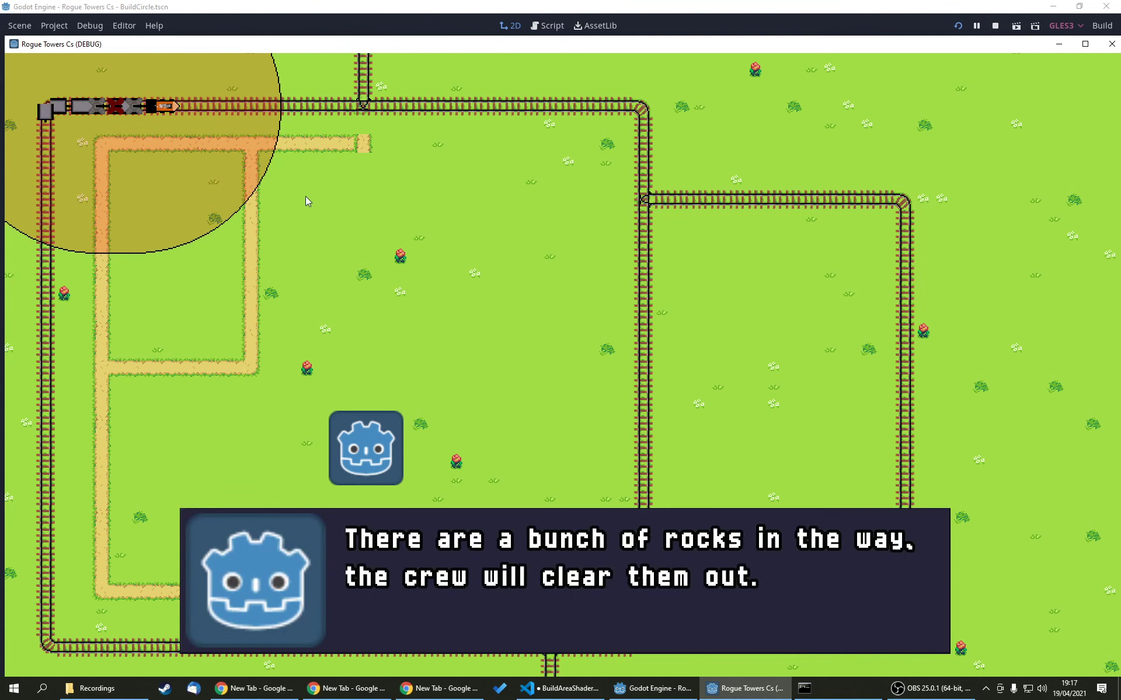
left_click(1112, 45)
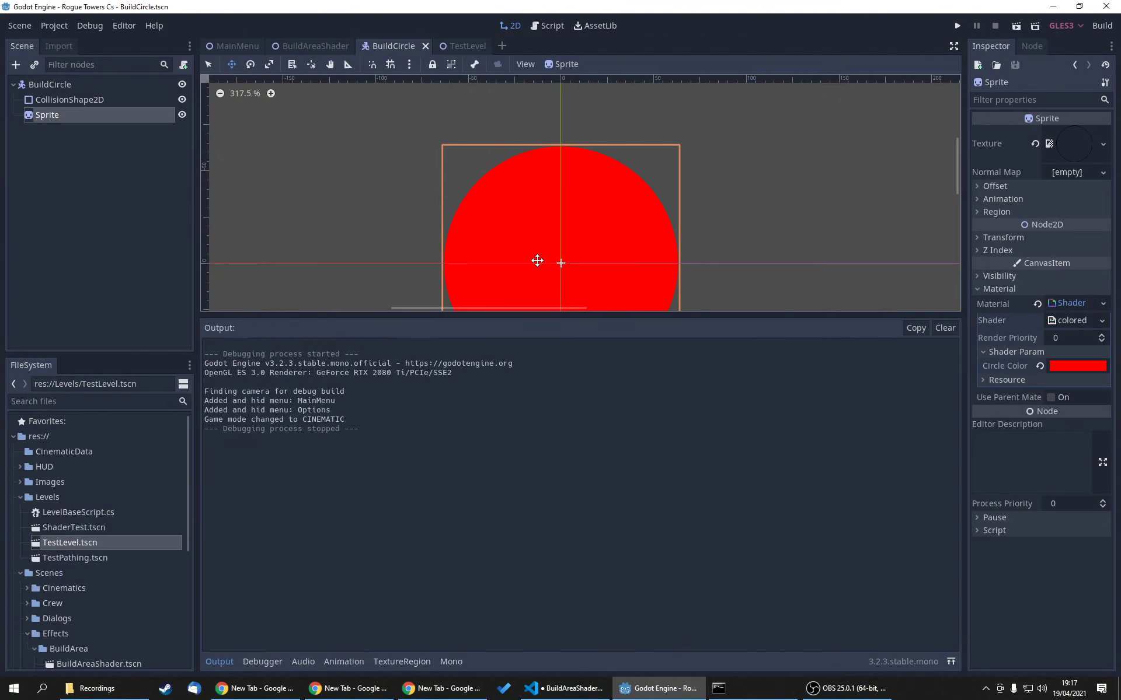
Step: Reset the Sprite's Circle Color to its default and save the BuildCircle scene
left_click(1045, 364)
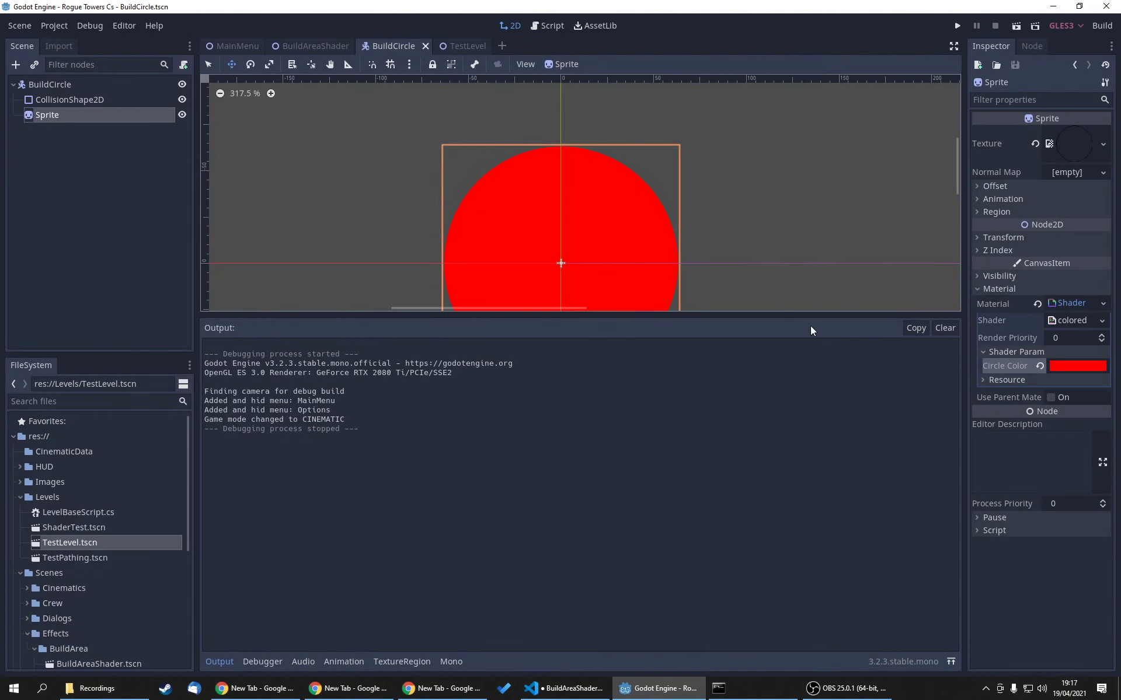
left_click(1038, 368)
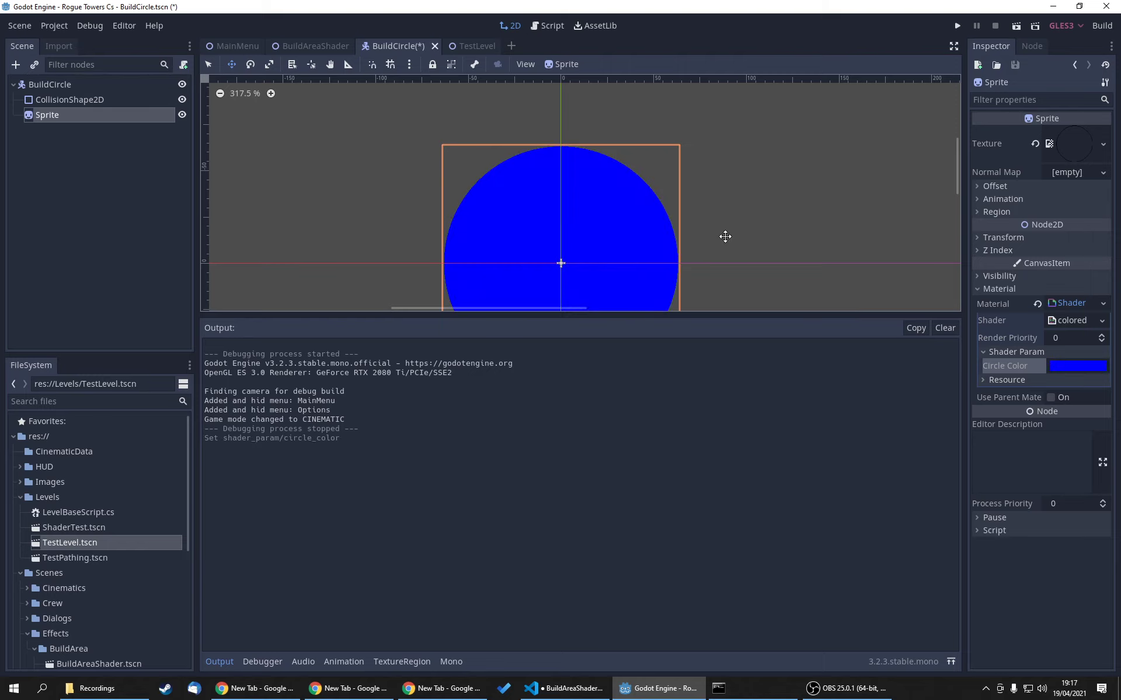
key("ctrl+s")
Step: Return to the BuildAreaShader scene and show the Viewport node's properties
left_click(327, 46)
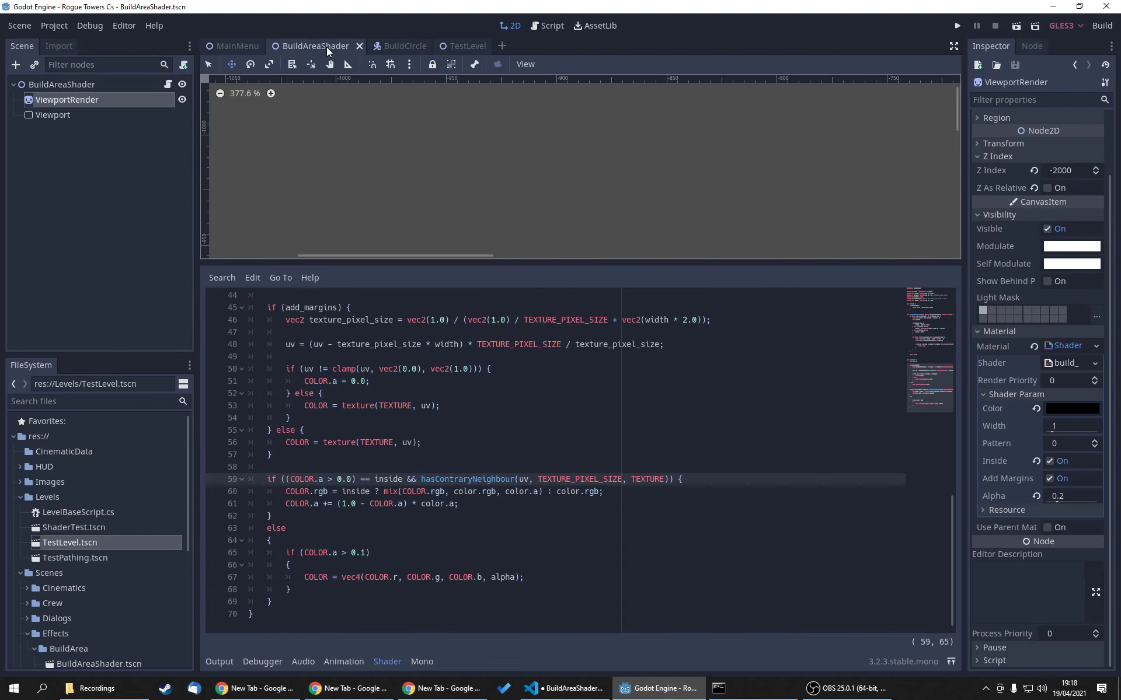
left_click(58, 115)
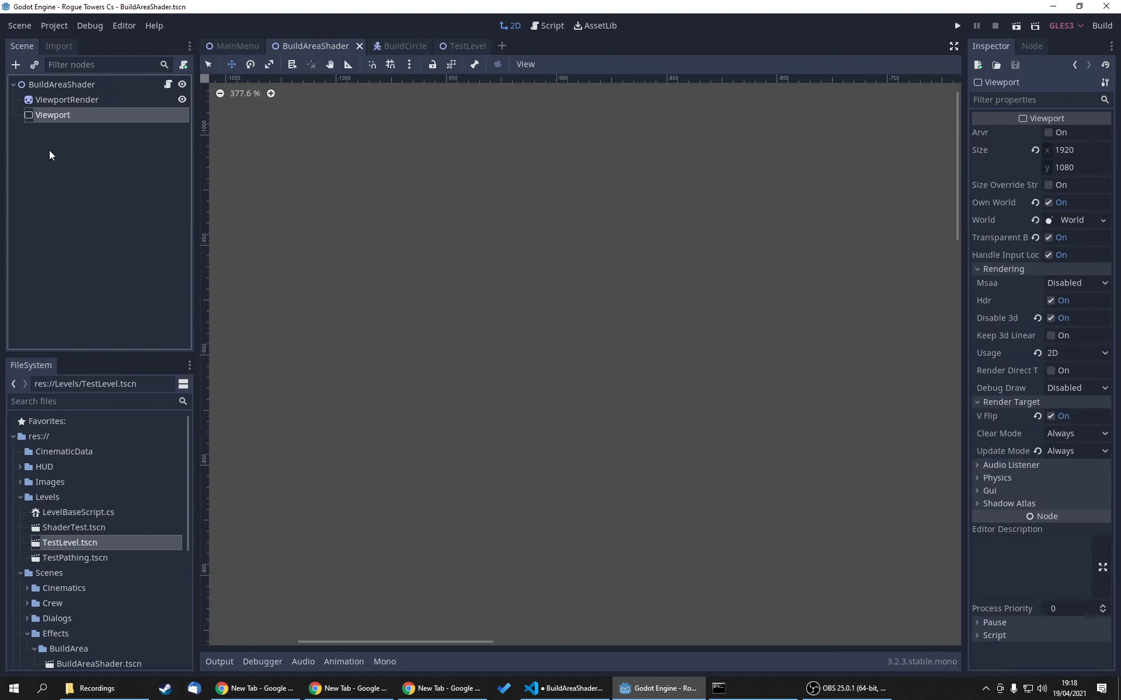
Step: Show the ViewportRender node's Z Index and shader material properties in the BuildAreaShader scene
left_click(76, 88)
left_click(68, 102)
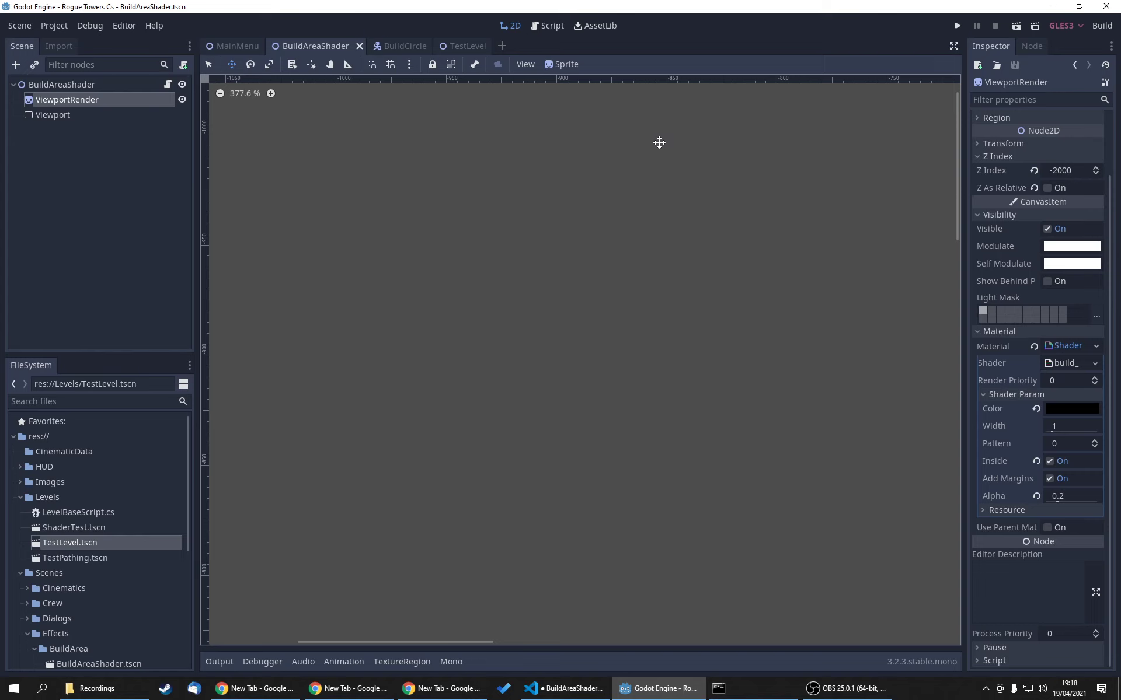
left_click(234, 45)
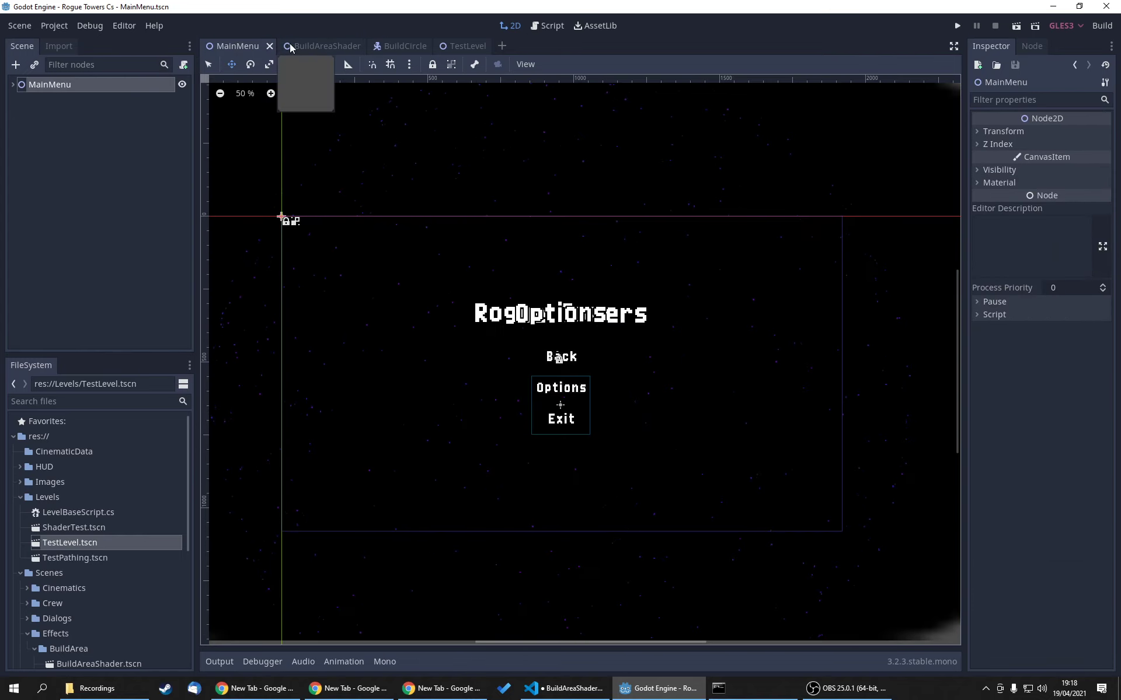
left_click(289, 45)
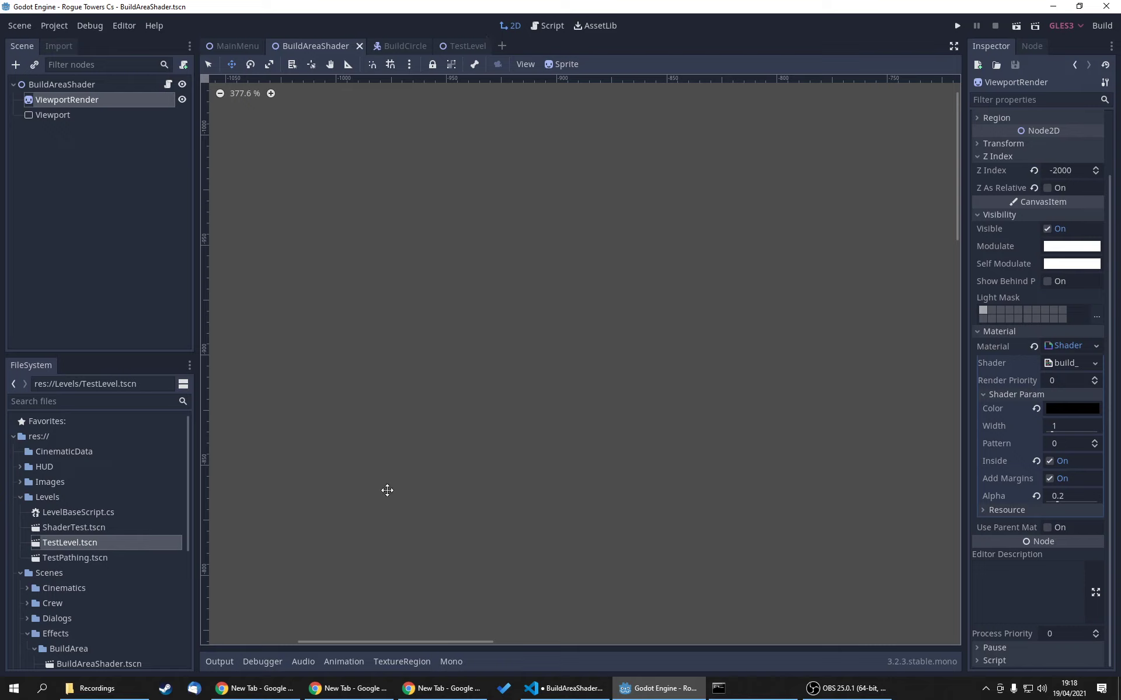
Step: Save the scene, run the game to view the train's build area in play, and close the game
key("ctrl+s")
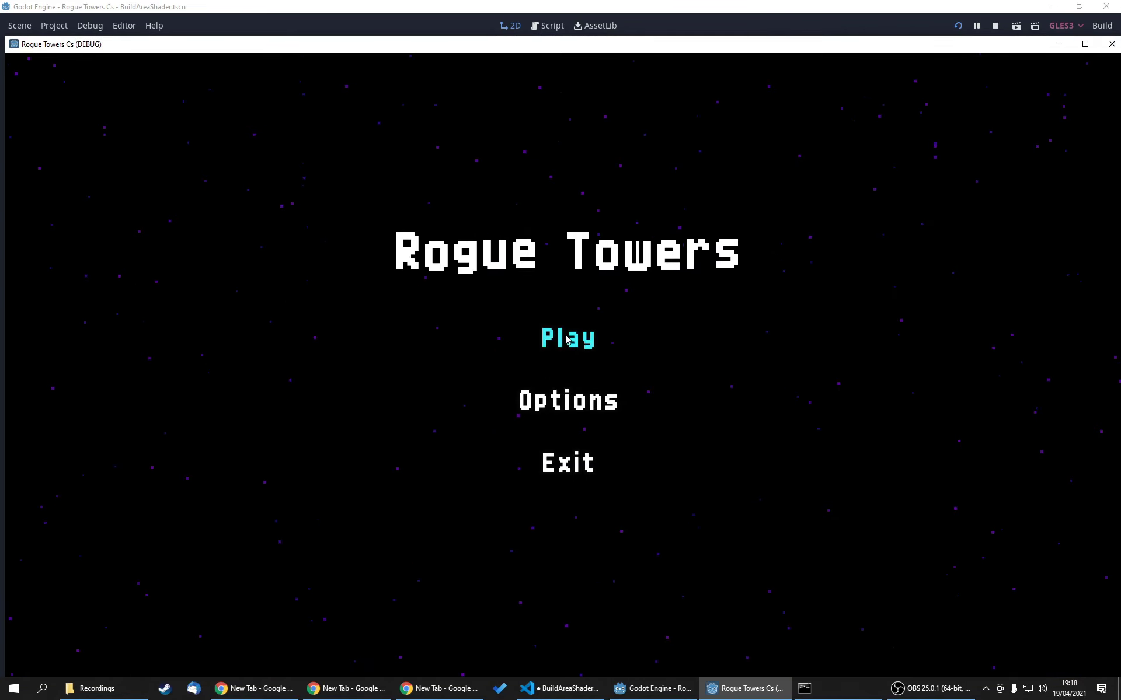
left_click(568, 335)
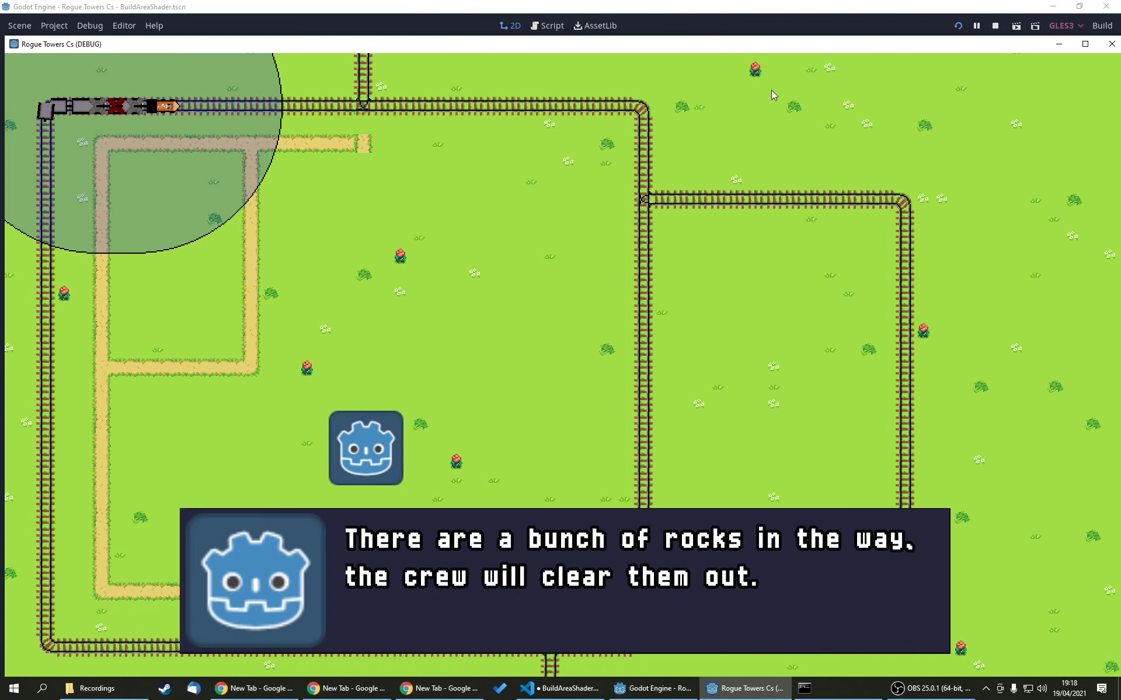
left_click(1111, 47)
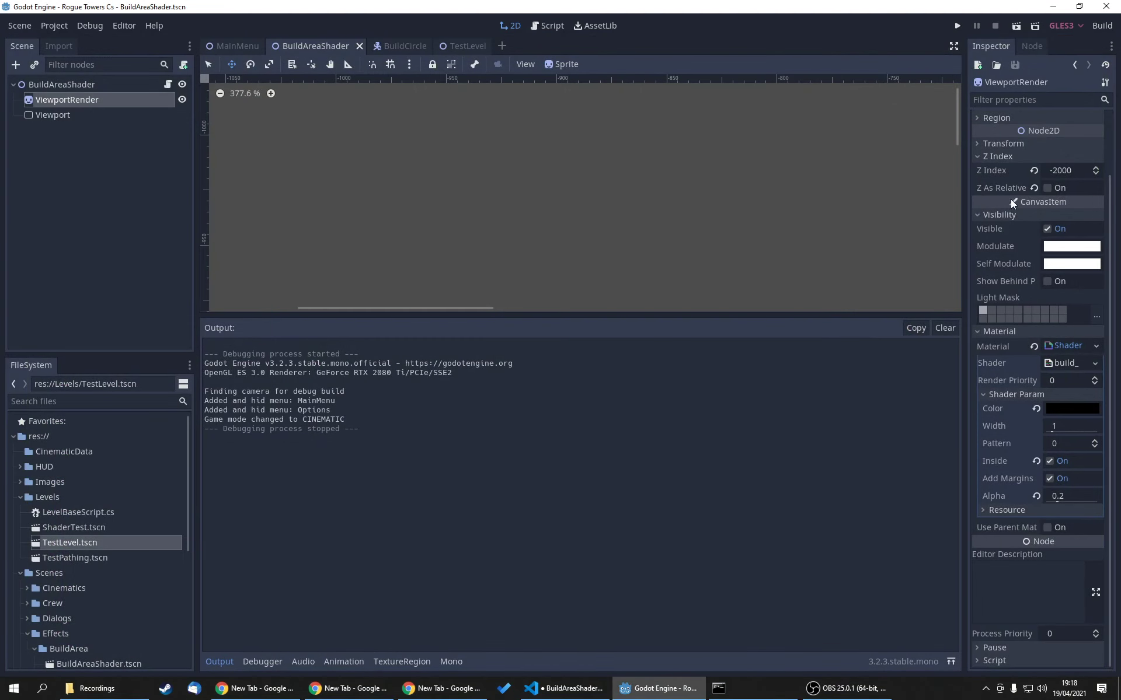
Step: Try a Z Index of -200 on the ViewportRender node
left_click_drag(1078, 169, 1046, 177)
left_click(1034, 171)
left_click(1050, 170)
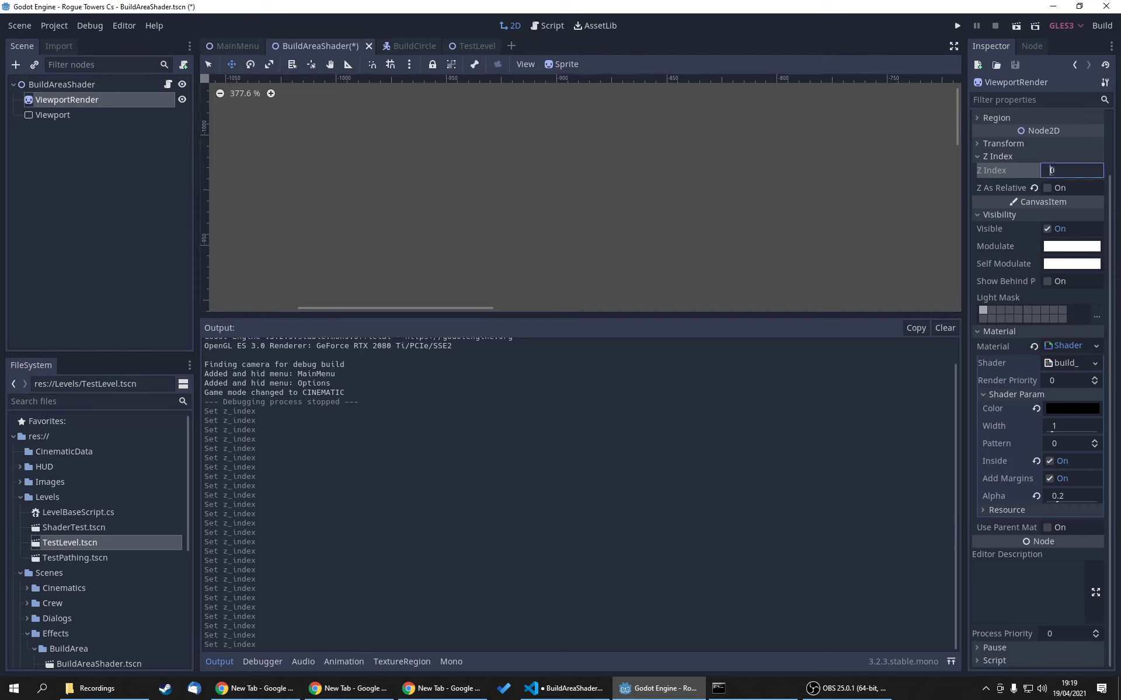
type("-200")
key("Return")
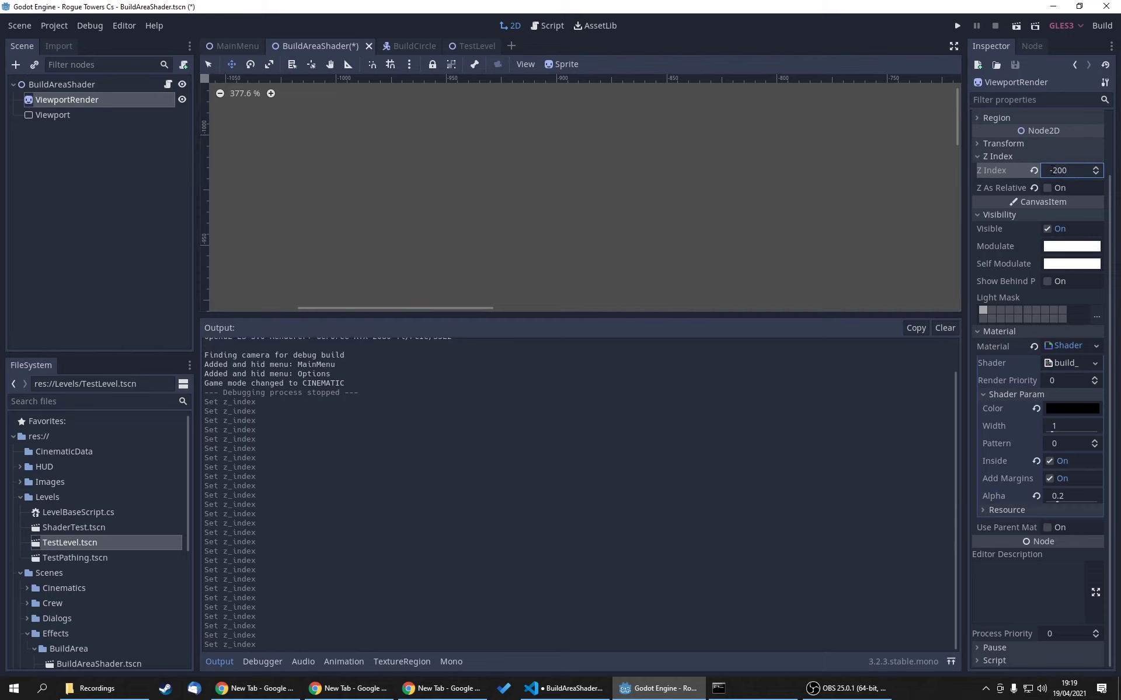
Step: Set ViewportRender's Z Index to -2000 with Z As Relative off, and save the BuildAreaShader scene
left_click(1085, 188)
left_click(1074, 170)
type("0")
key("Return")
left_click(1046, 189)
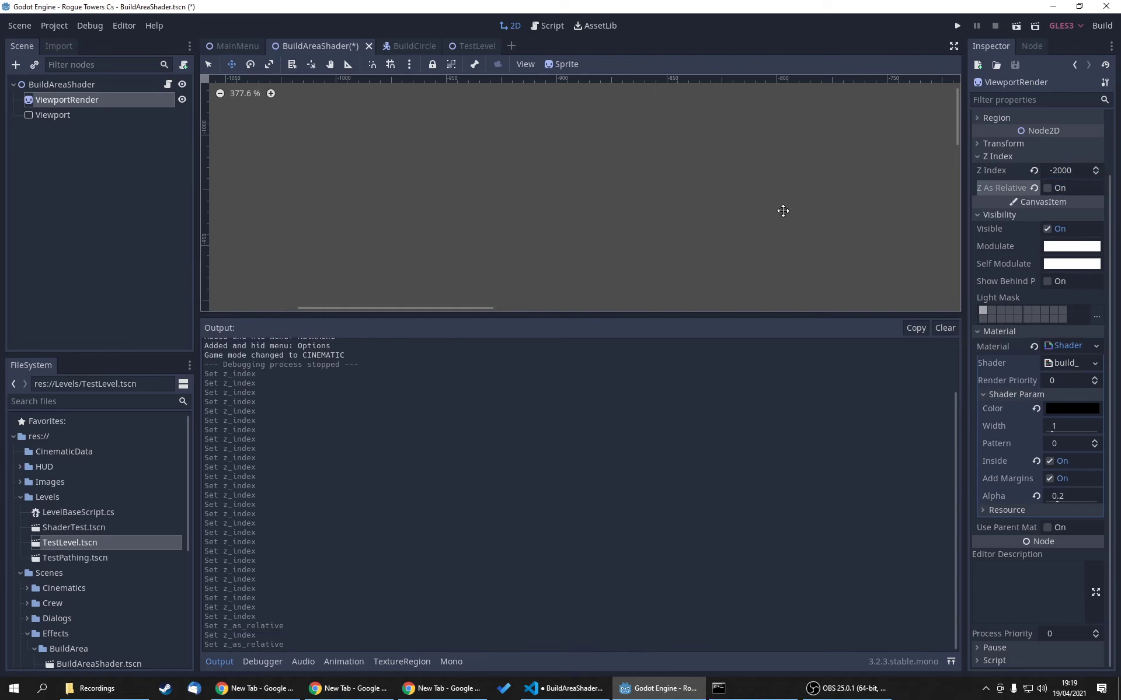
key("ctrl+s")
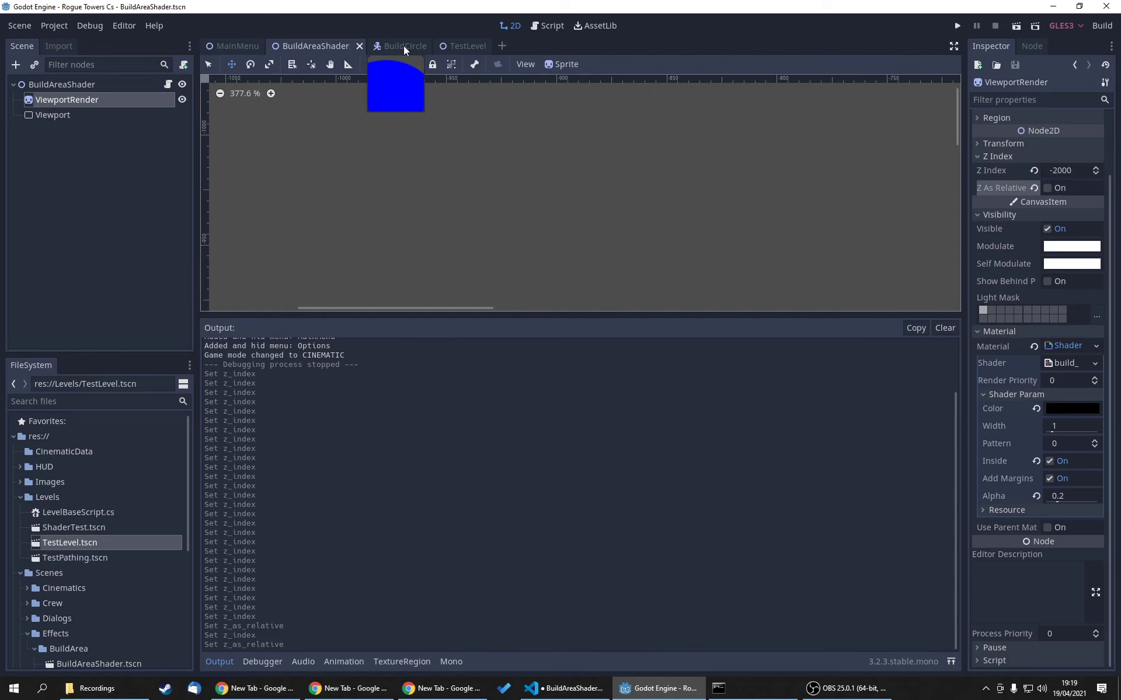
Step: Inspect the Z Index of the Background and Path tile maps in TestLevel, and return to the BuildAreaShader scene
left_click(404, 45)
left_click(445, 46)
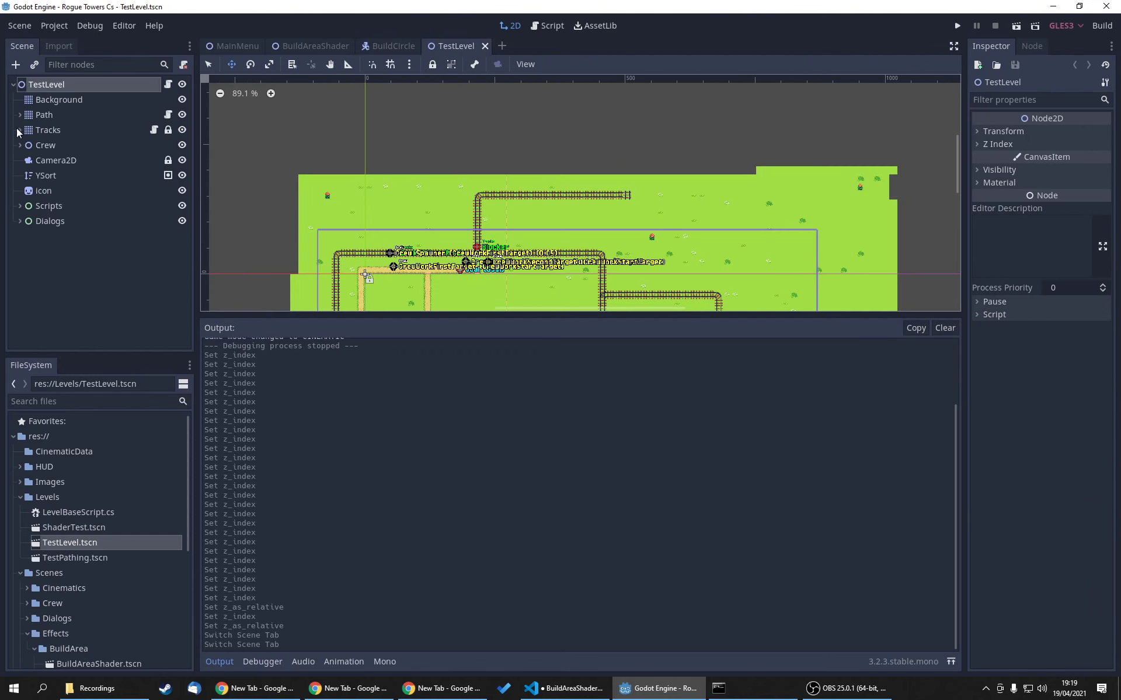
left_click(58, 100)
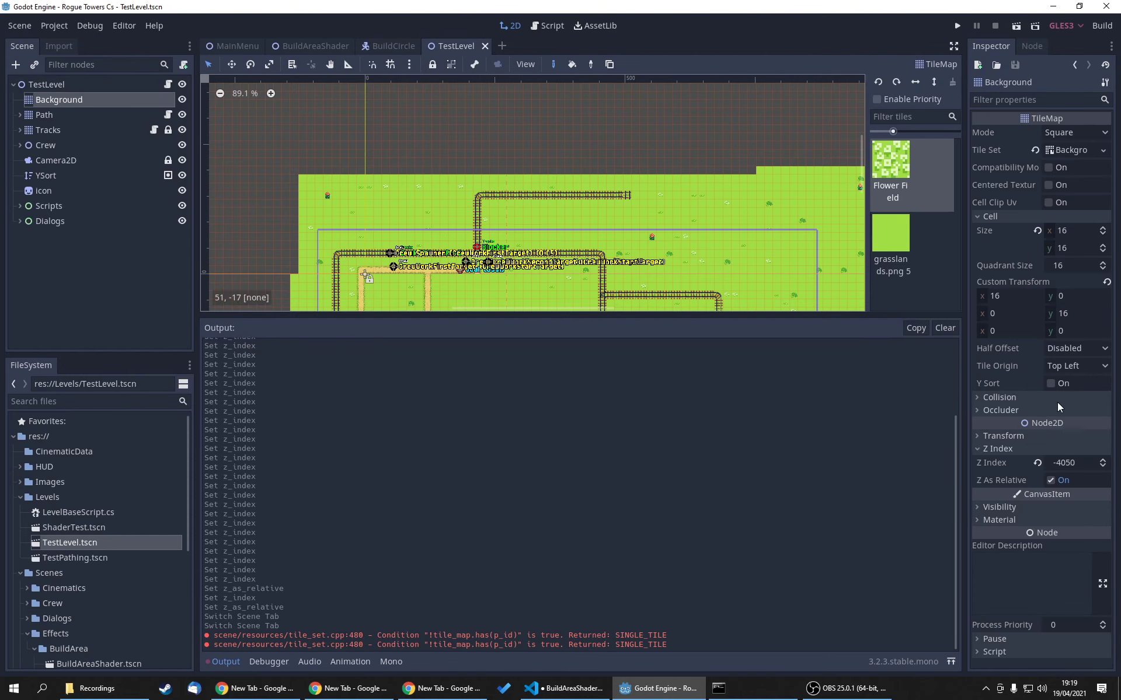
left_click(43, 114)
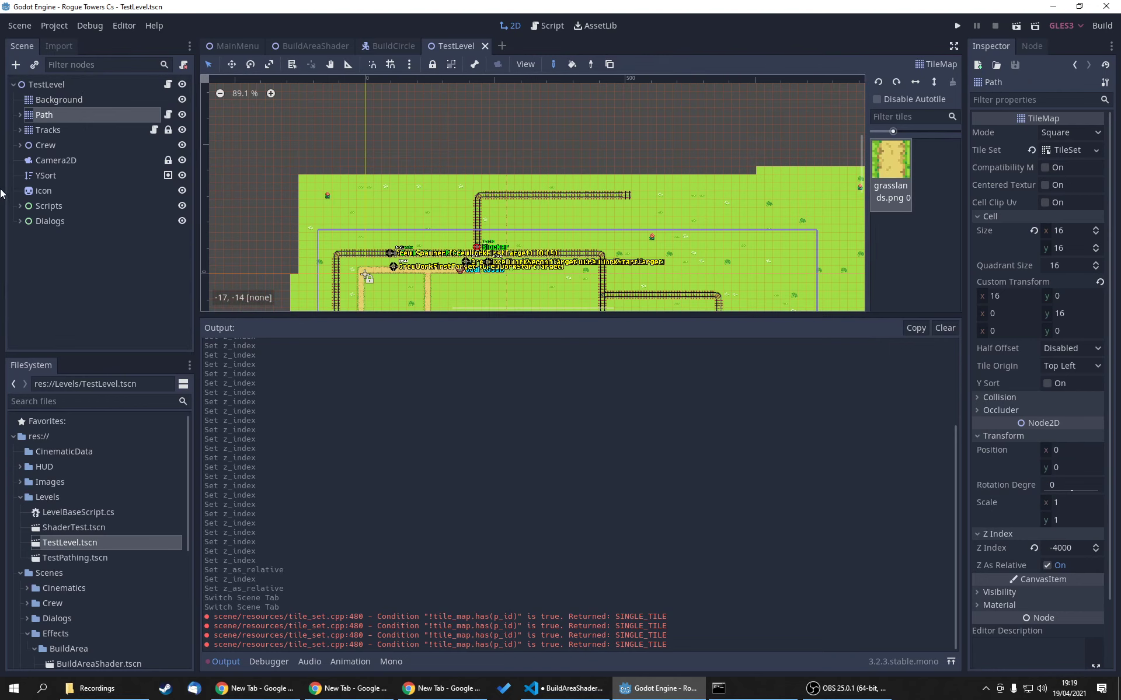
scroll(456, 237, "down", 5)
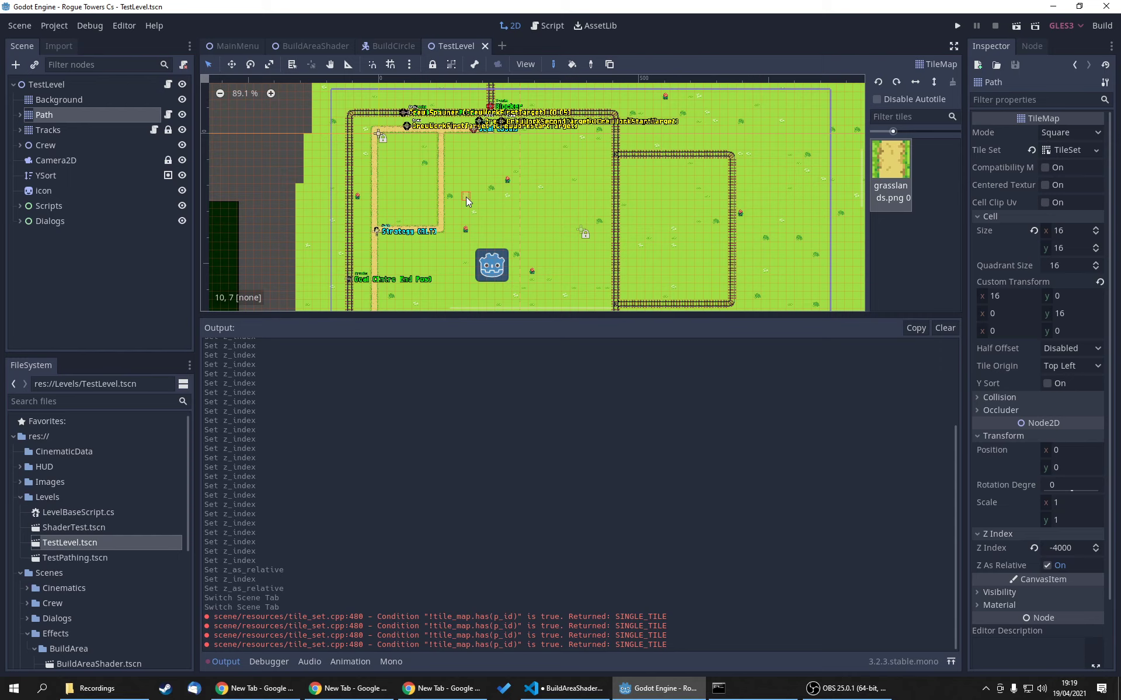
left_click(305, 47)
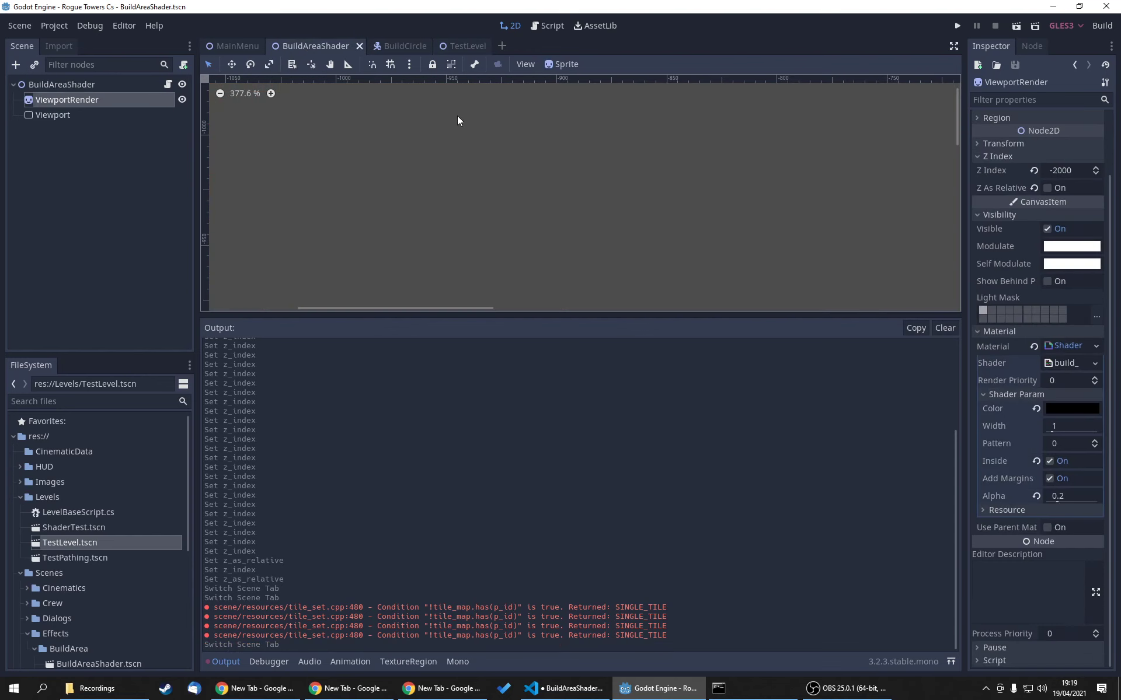